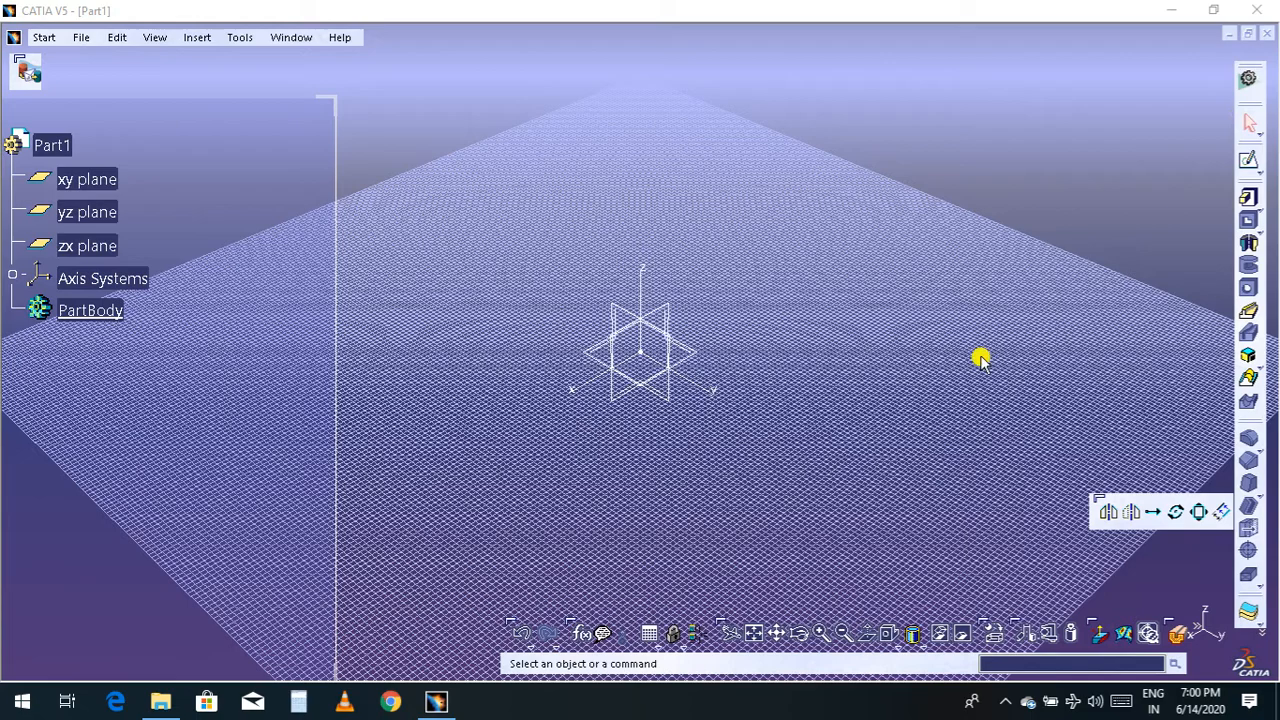
Sketch a circle centred on the origin of the xy plane and exit the sketch
middle_drag(830, 362, 752, 392)
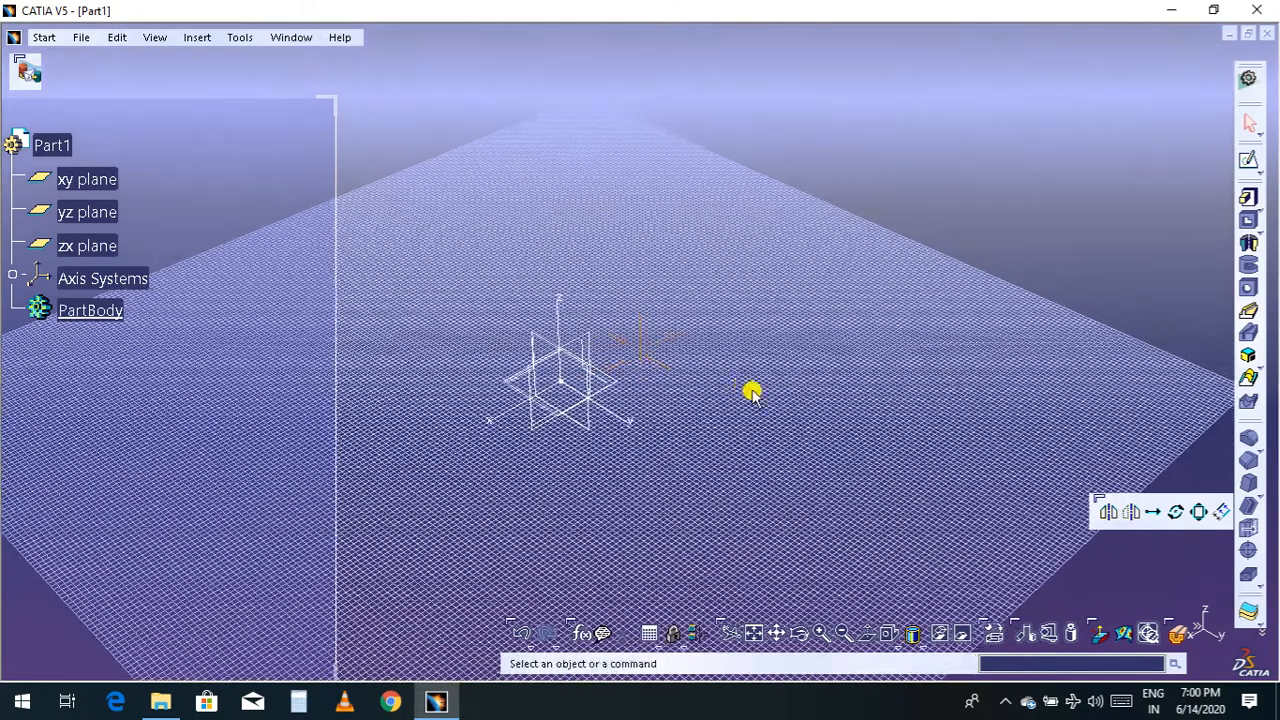
click(615, 380)
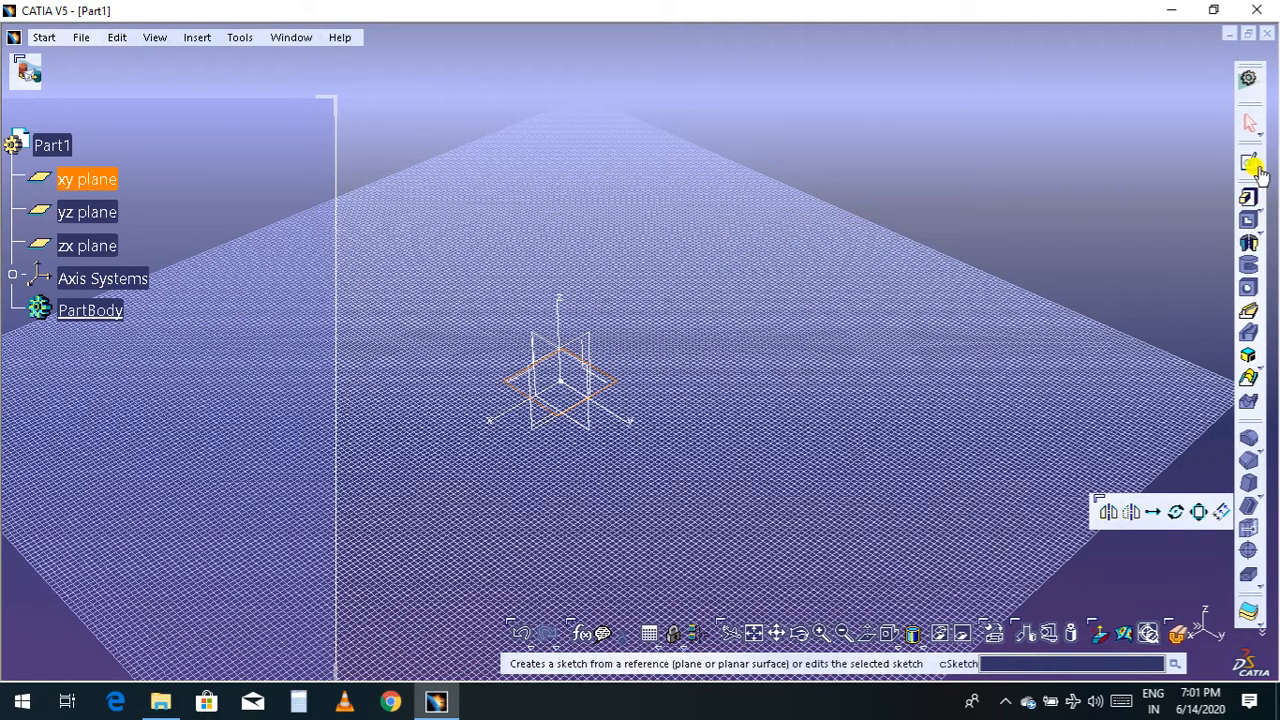
click(1248, 160)
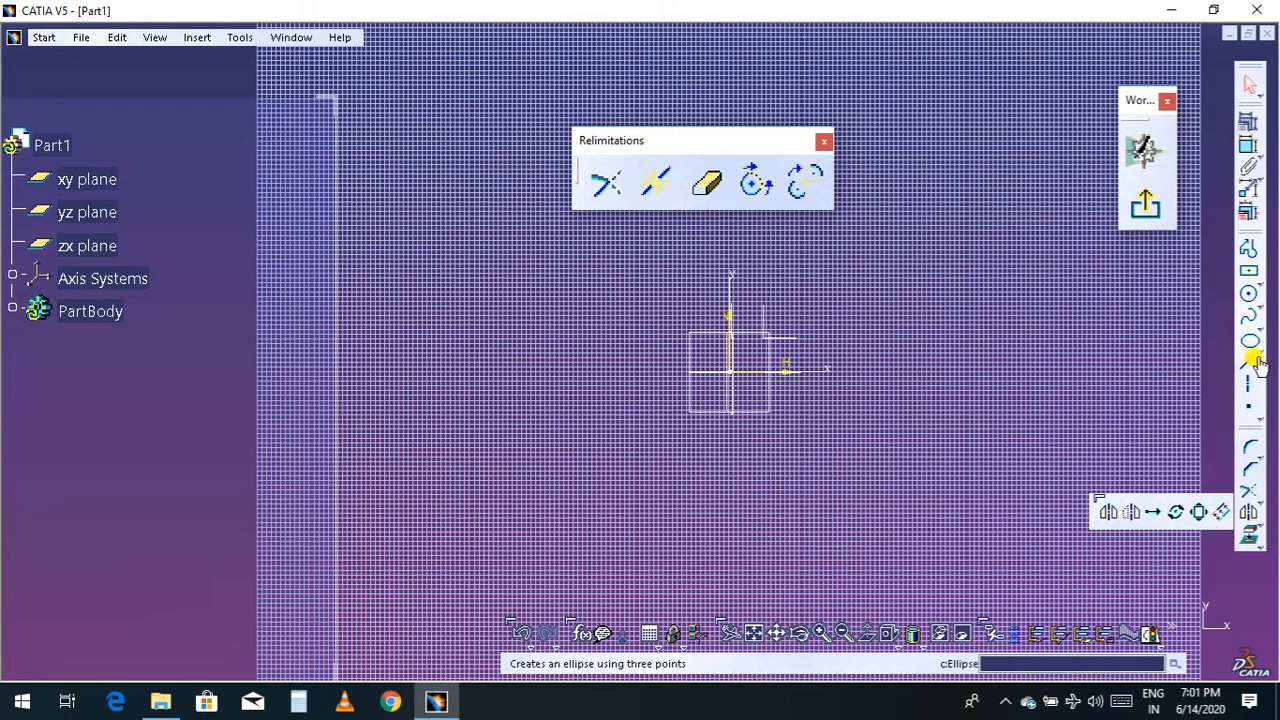
click(1250, 293)
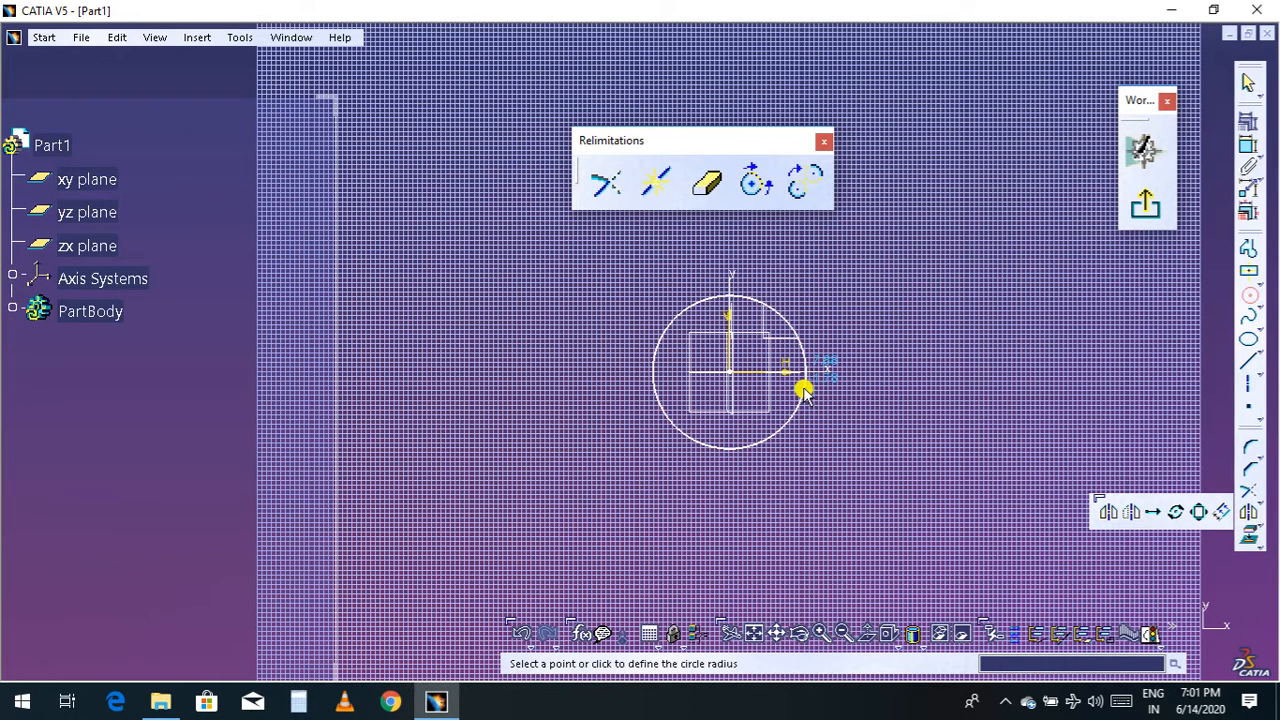
click(789, 374)
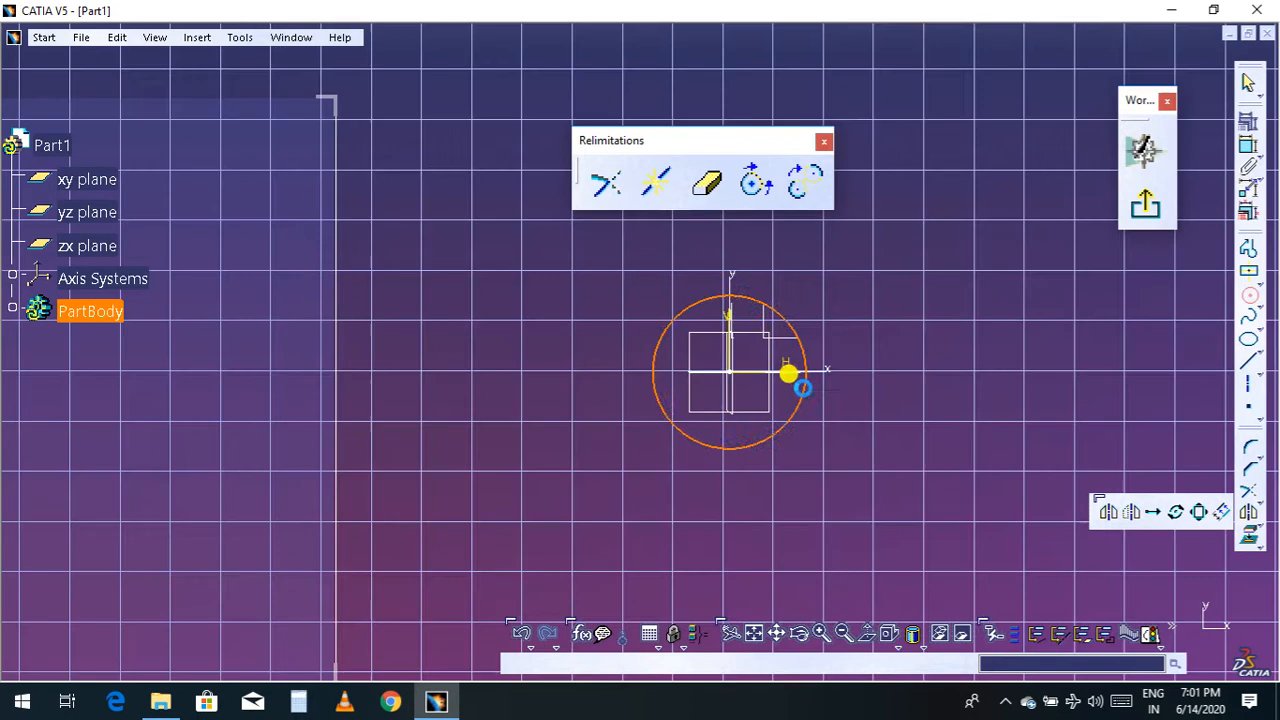
click(1152, 212)
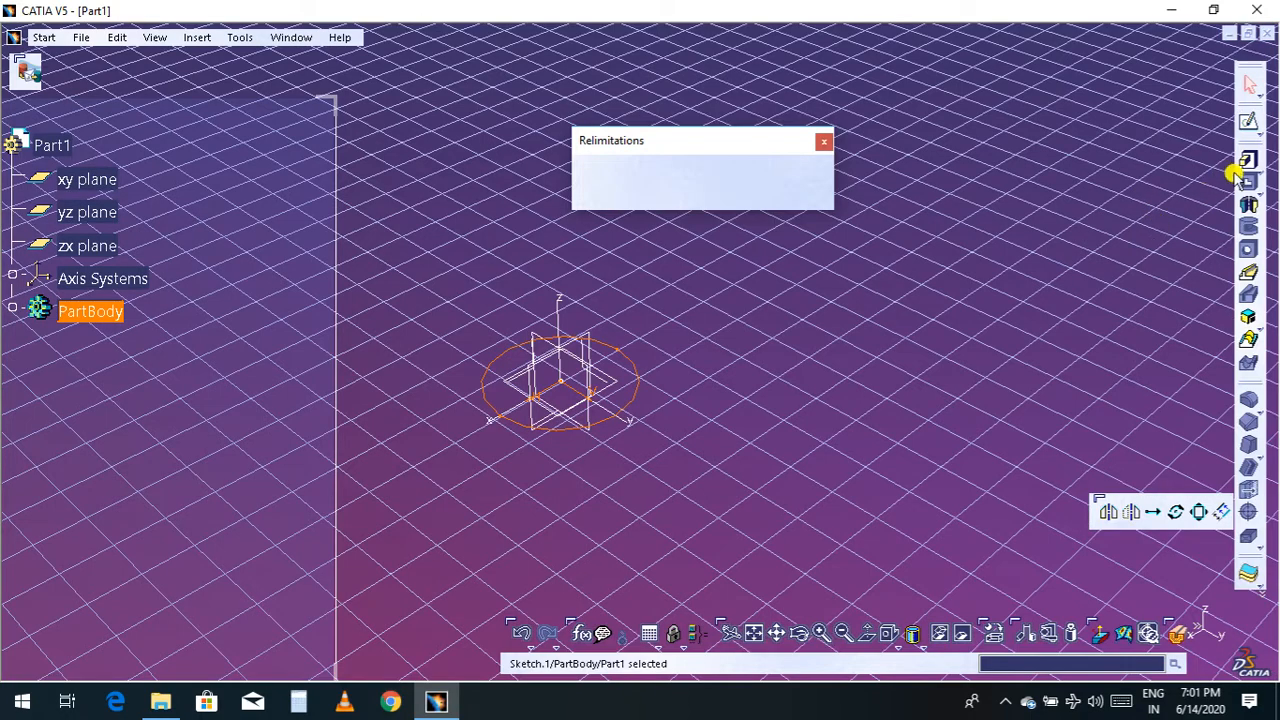
Try to pad the circle sketch to a length of 200 mm, and undo the pad
click(1240, 152)
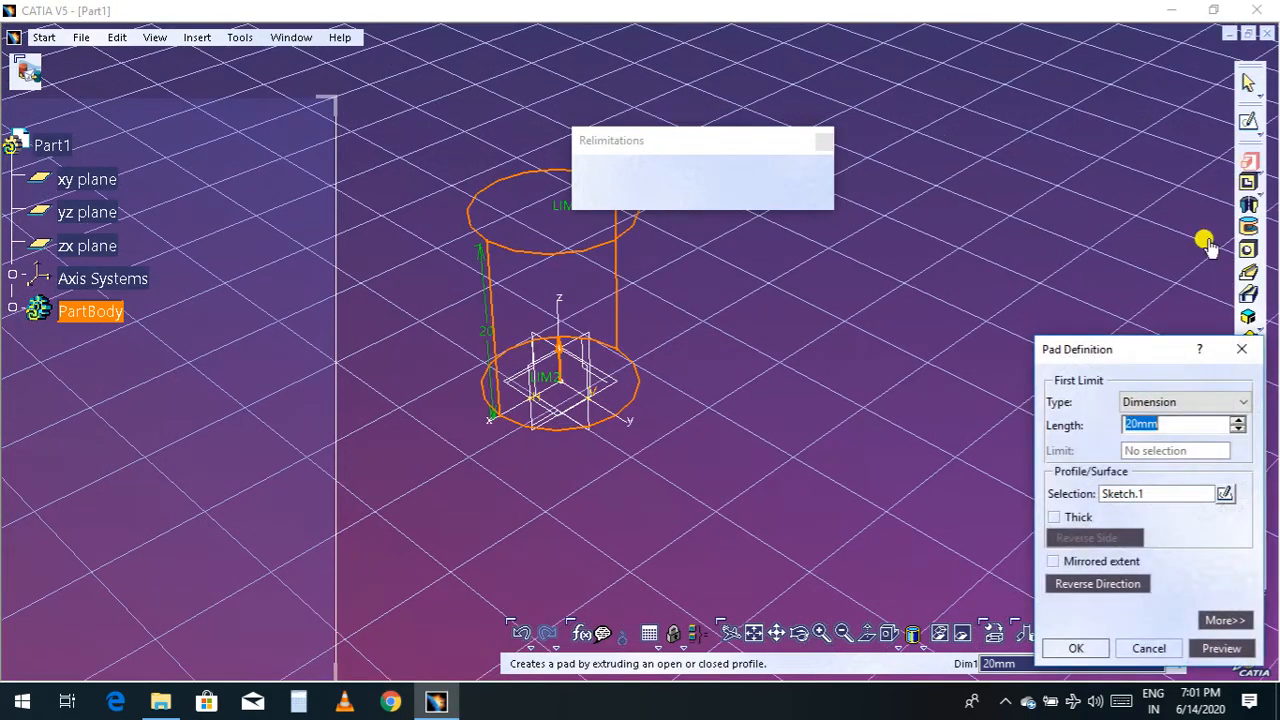
text(2)
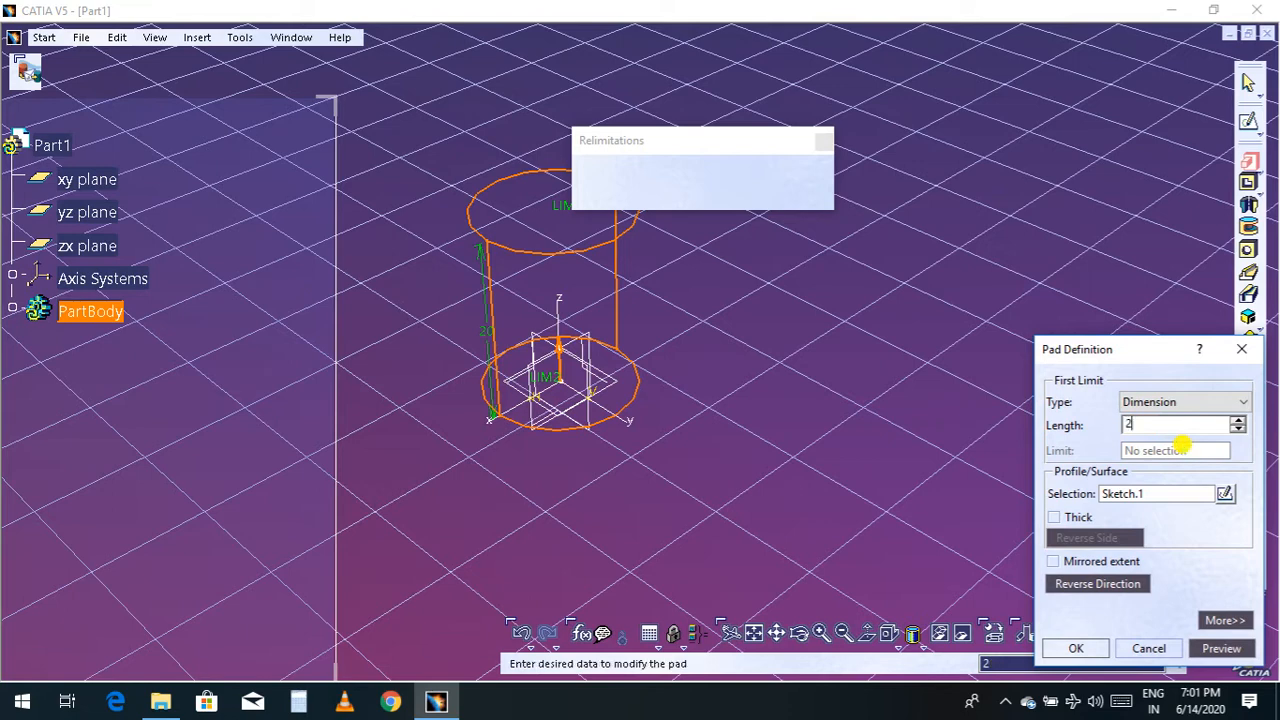
text(00)
key(Return)
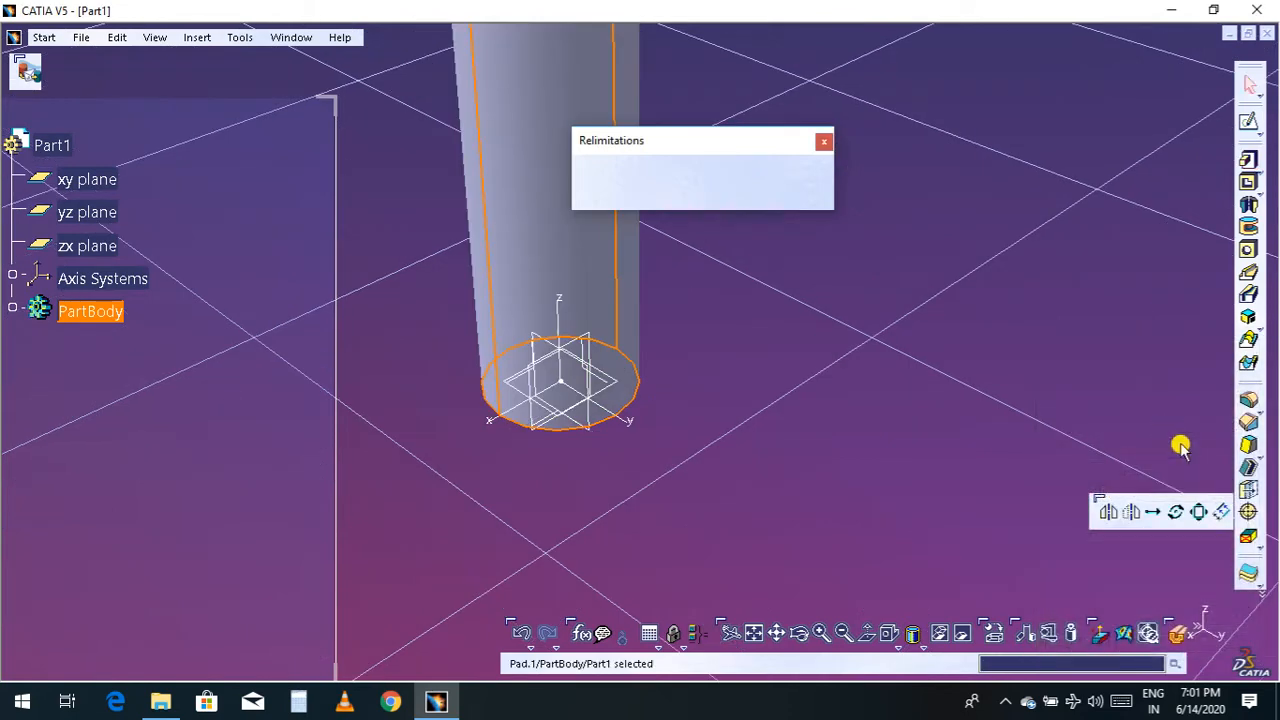
middle_drag(952, 345, 947, 514)
scroll(946, 430, up, 1)
middle_drag(945, 409, 932, 522)
middle_drag(929, 310, 936, 472)
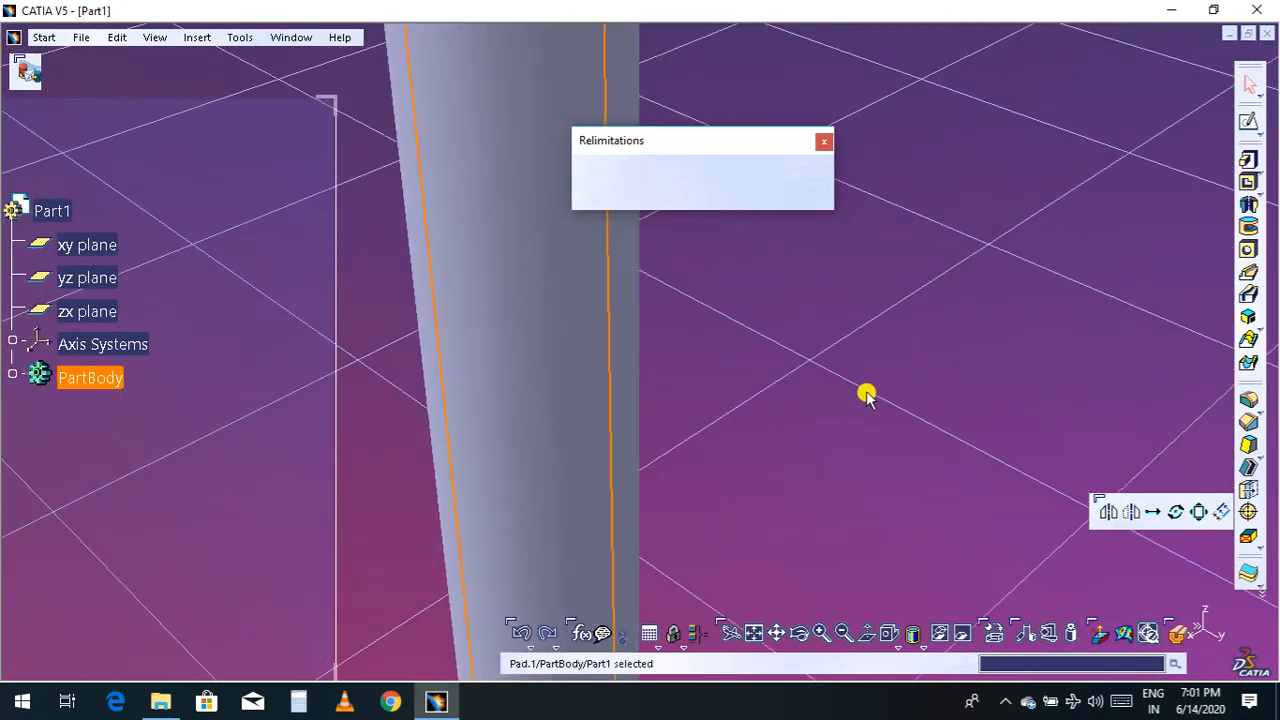
key(ctrl+z)
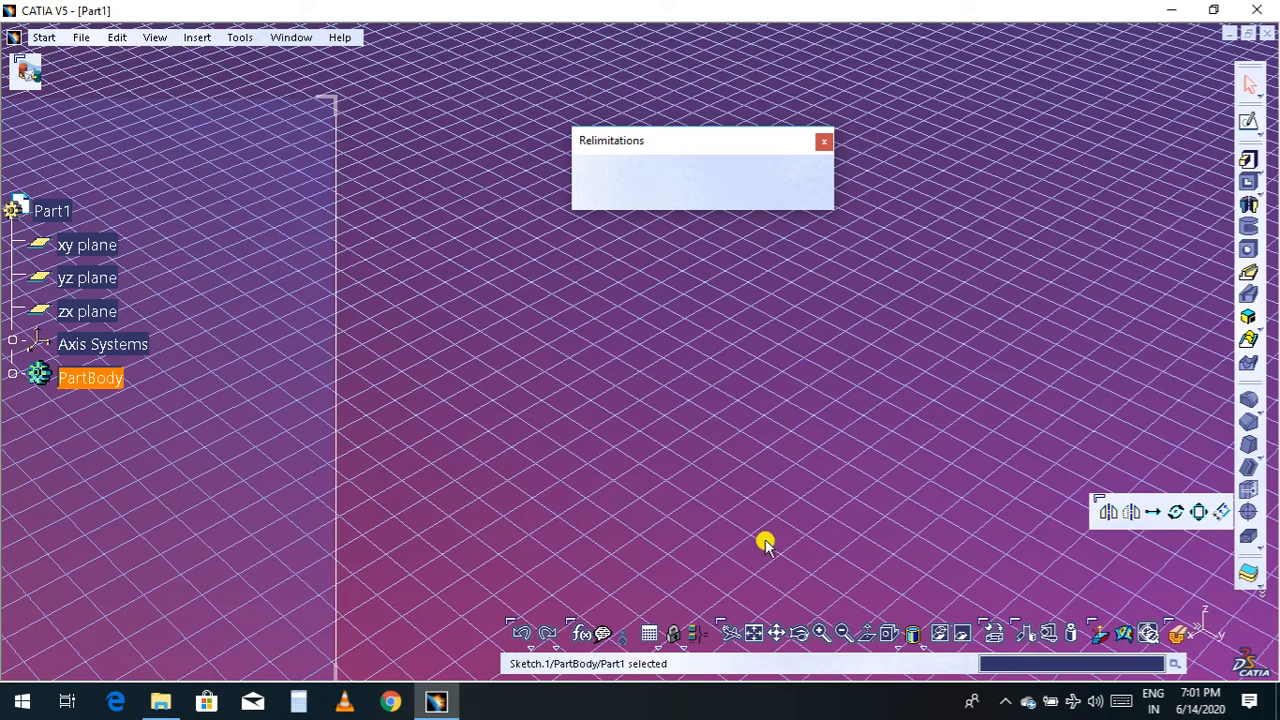
Pad the circle sketch to a length of 20 mm to form a solid cylinder
click(753, 633)
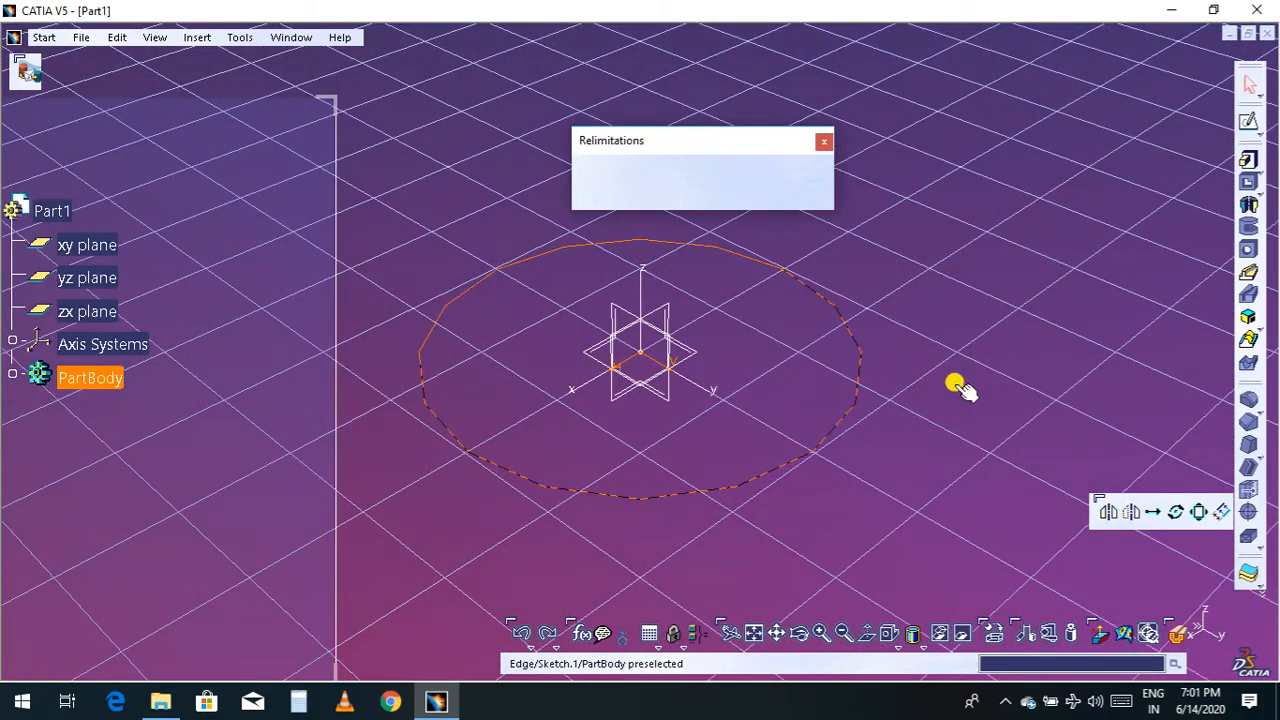
click(1250, 162)
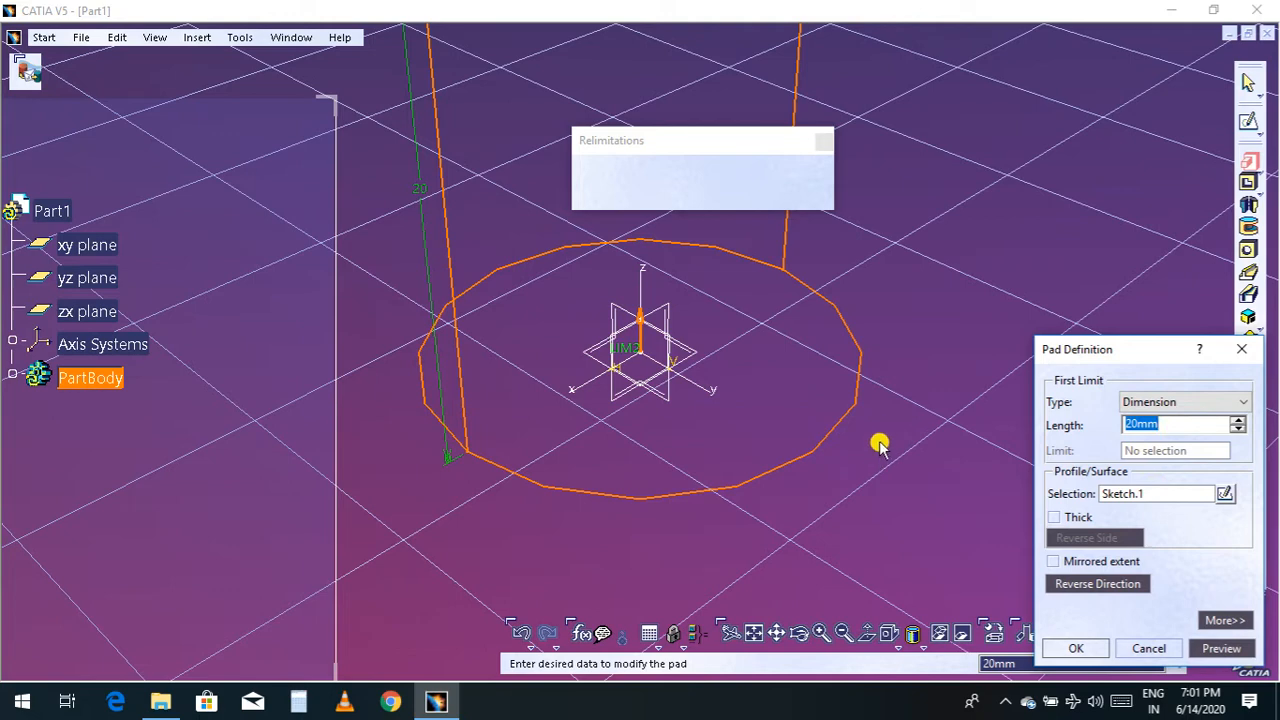
click(1078, 648)
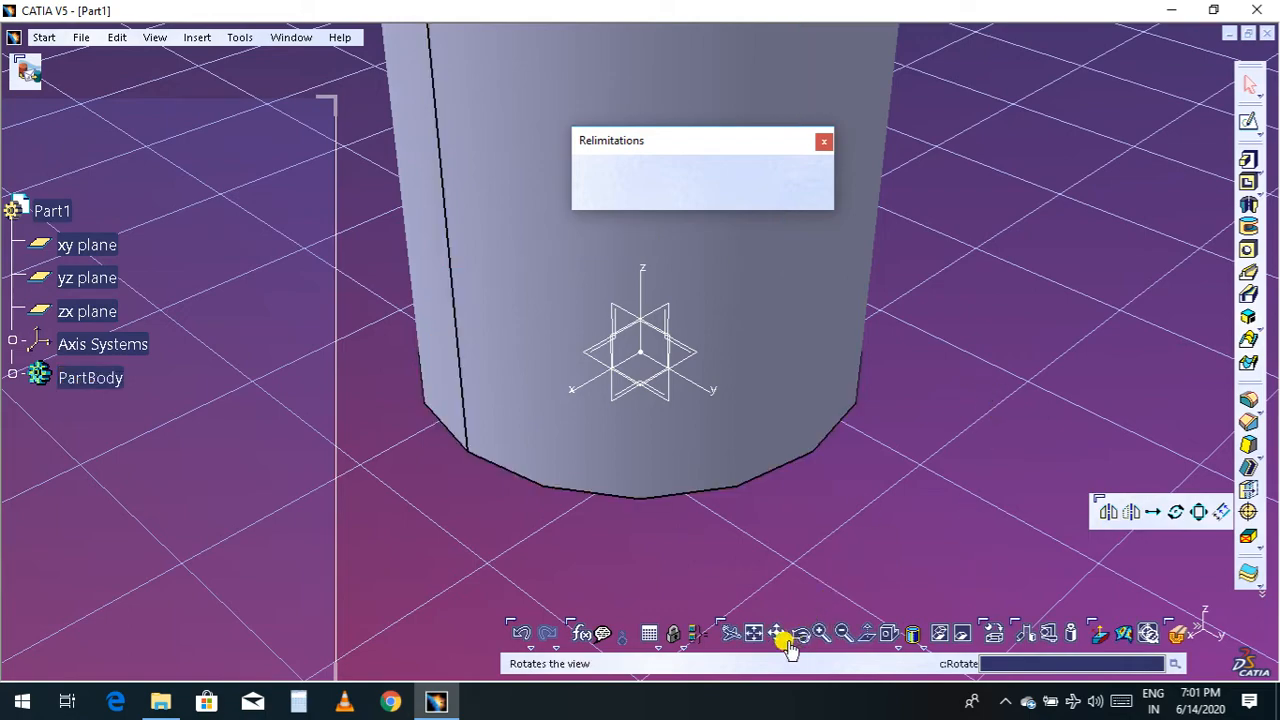
click(753, 633)
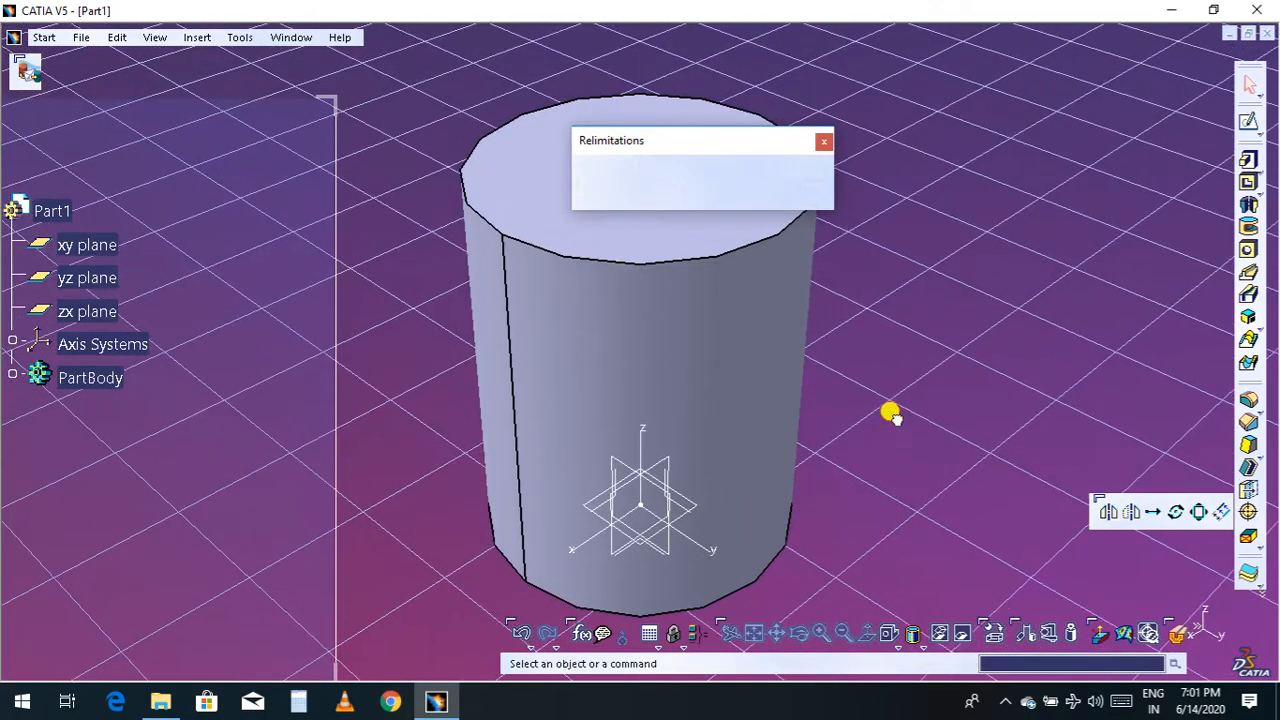
middle_drag(900, 488, 895, 465)
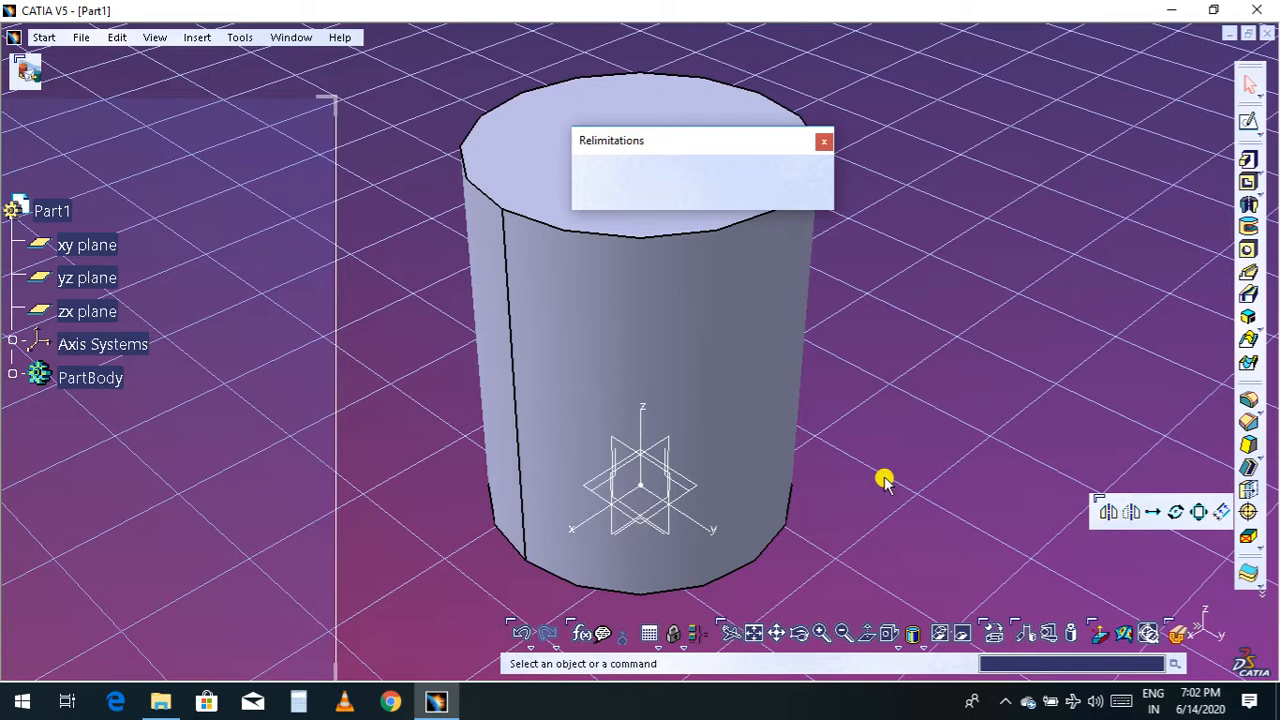
Switch to the surface design workbench and create a plane offset 10 mm from the xy plane, inside the cylinder
click(793, 638)
drag(845, 465, 778, 552)
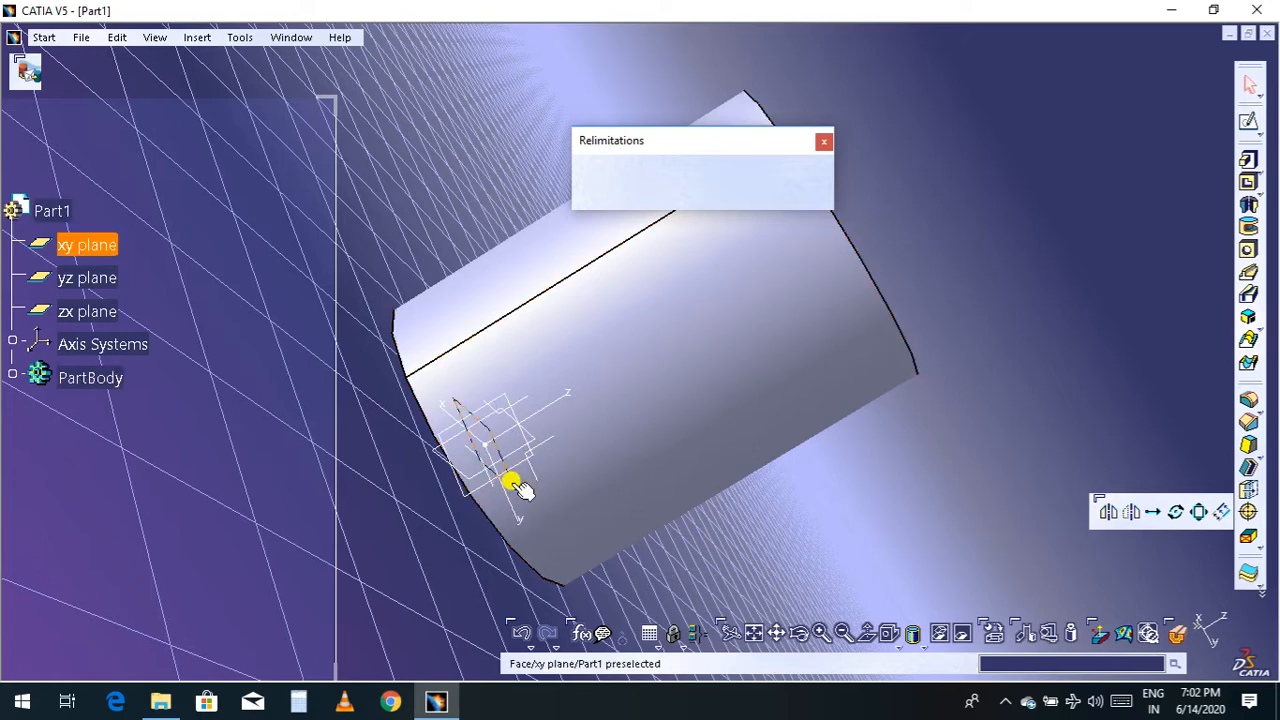
click(100, 245)
click(43, 37)
mouse_move(95, 225)
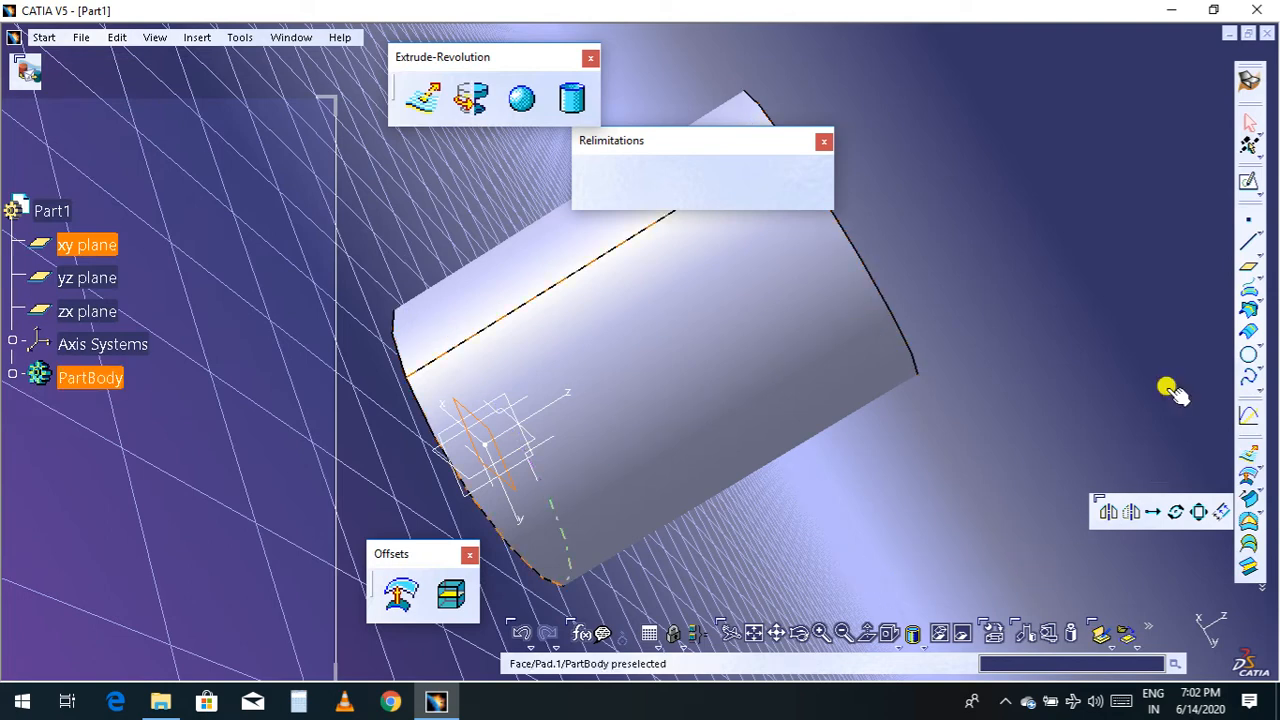
click(1248, 267)
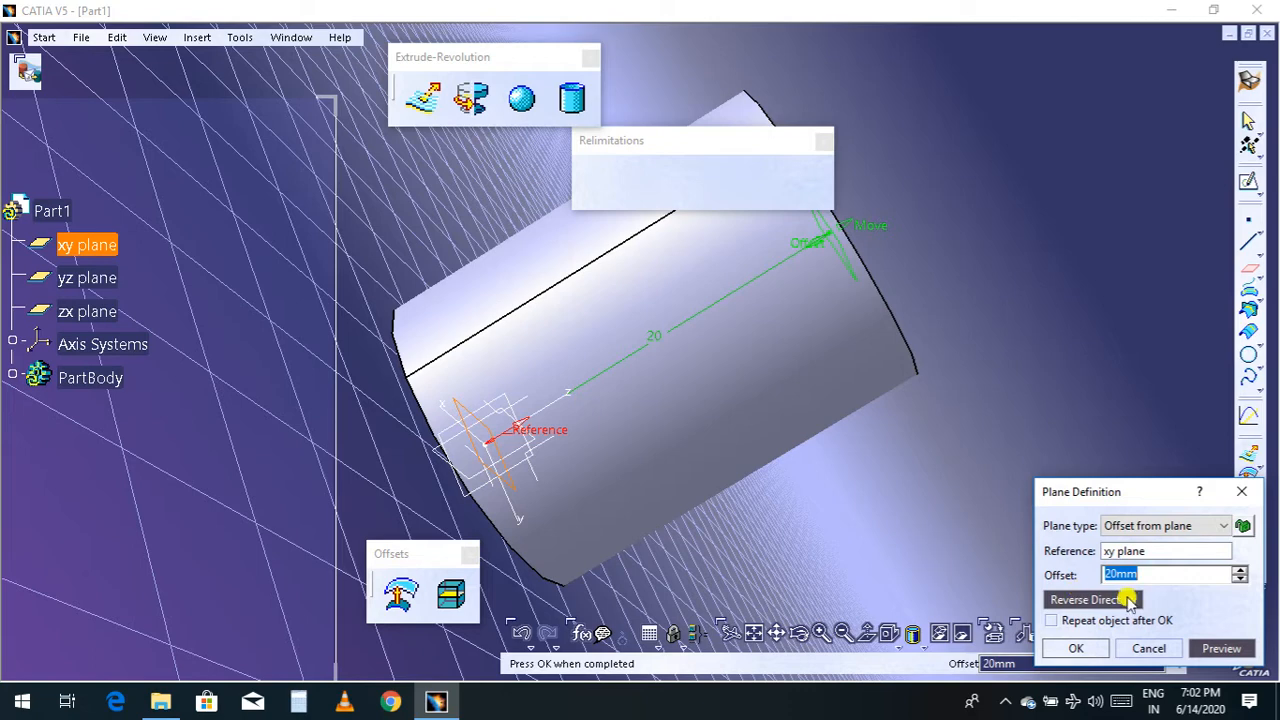
text(10)
key(Return)
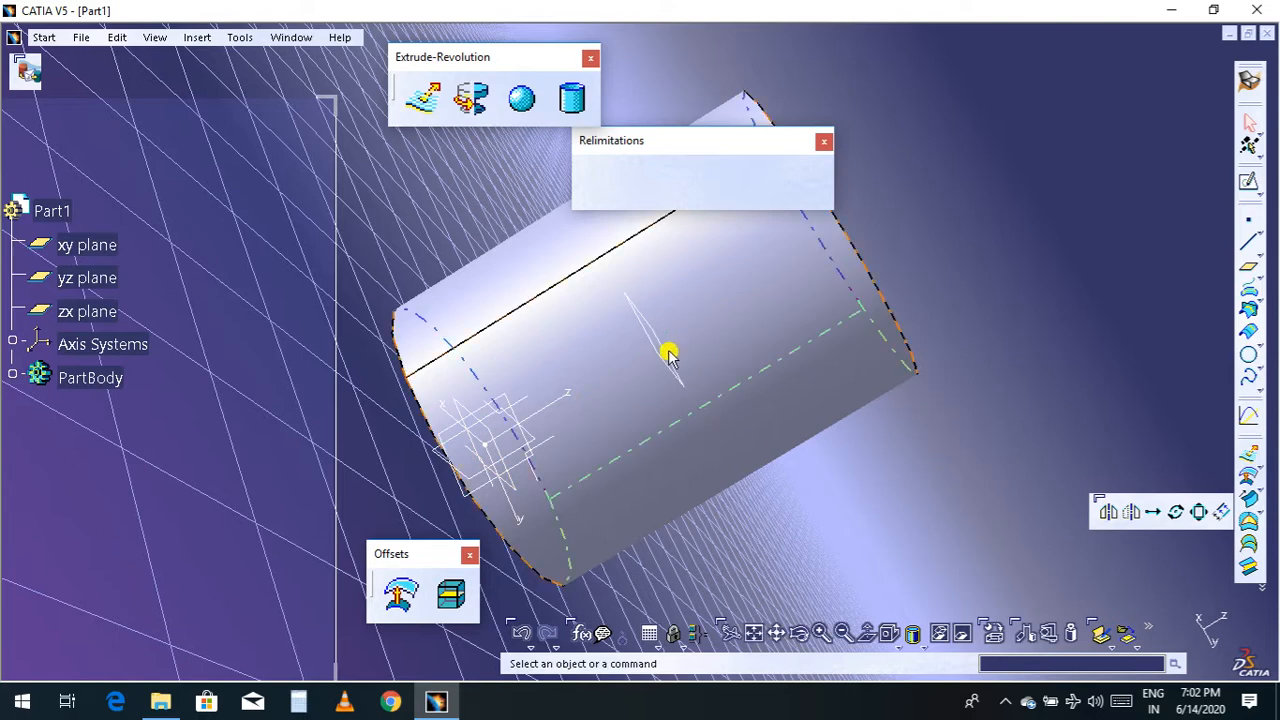
Sketch a small circle centred on the origin of the mid-height offset plane and exit the sketch
click(668, 358)
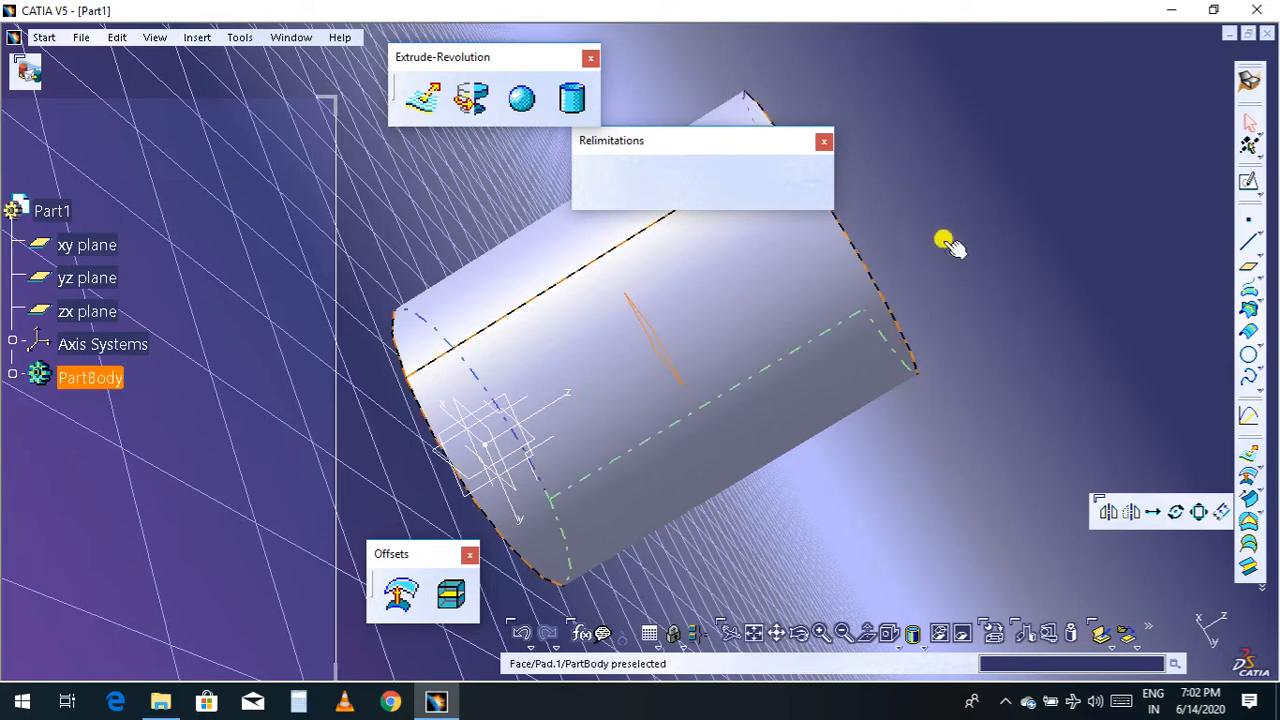
click(1246, 182)
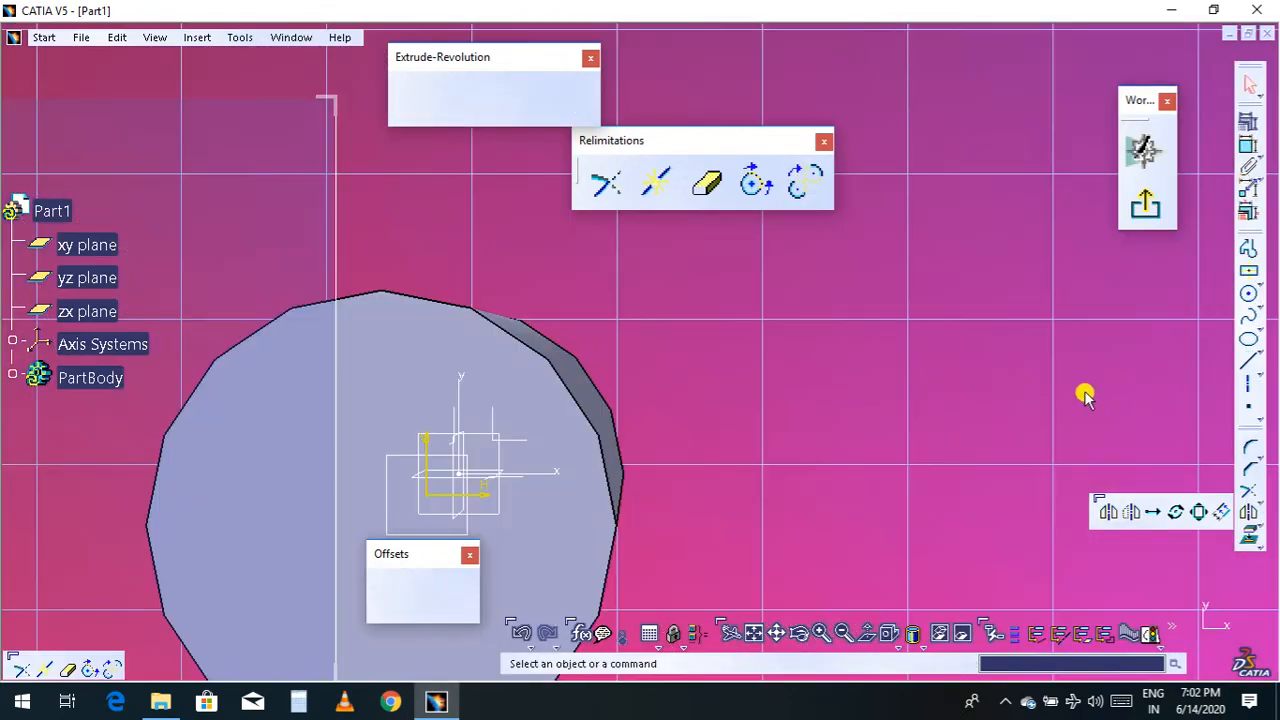
mouse_move(843, 479)
middle_down()
mouse_move(943, 406)
mouse_move(990, 392)
middle_up()
click(1249, 293)
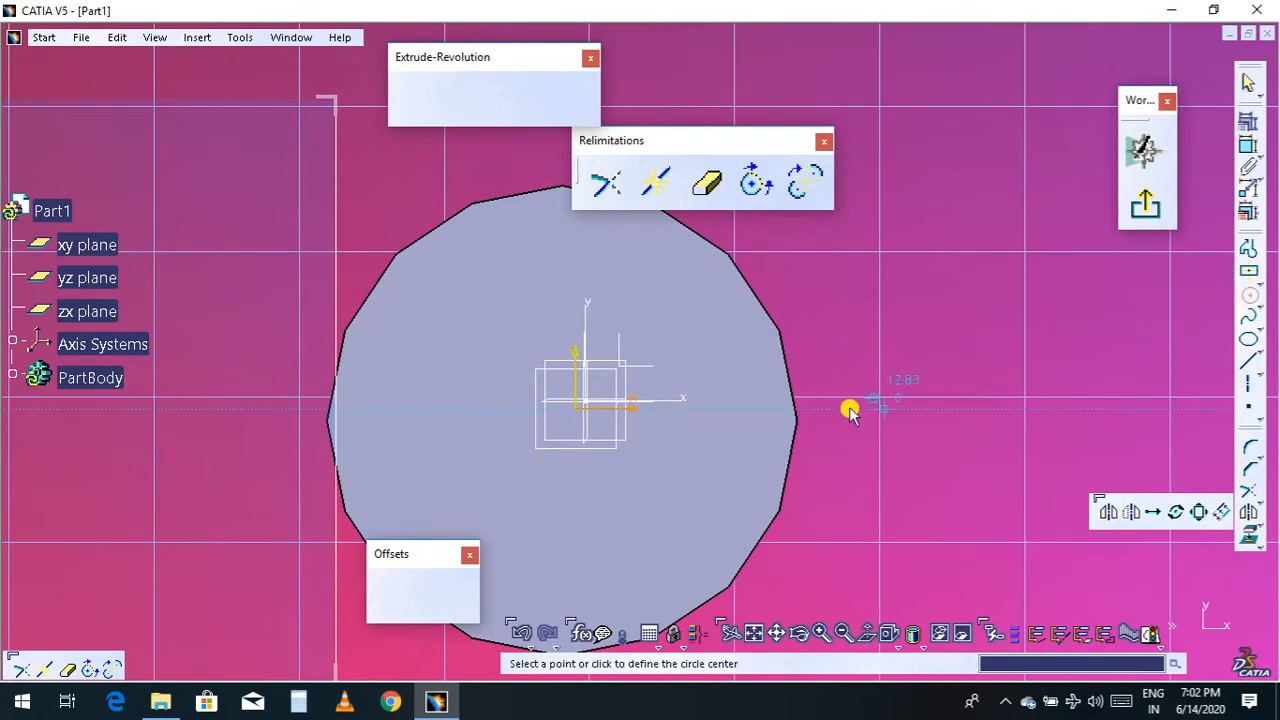
click(577, 409)
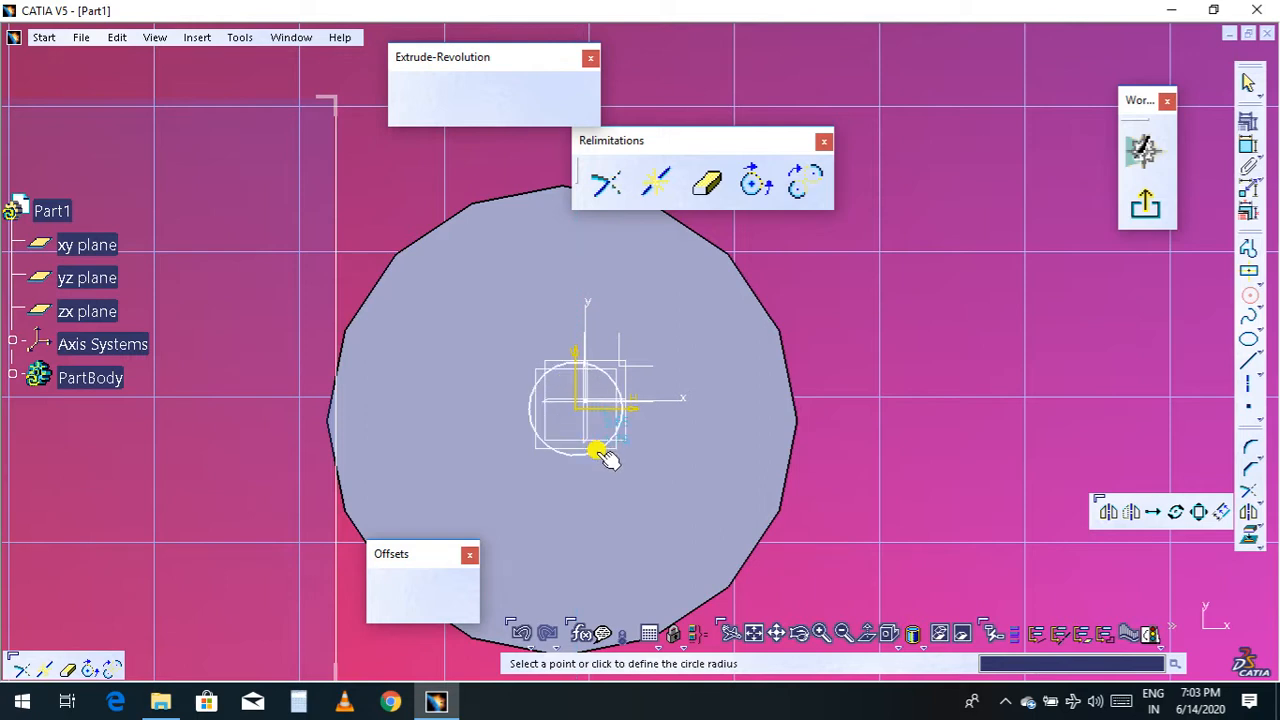
click(604, 472)
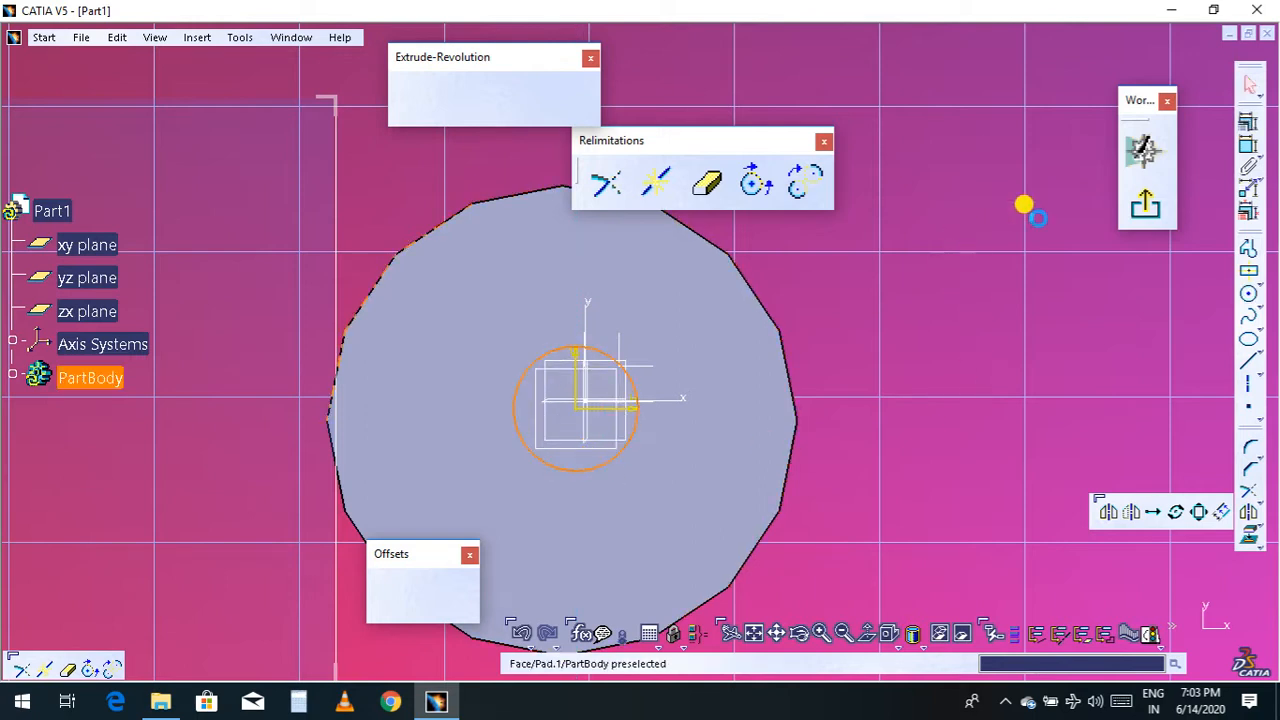
click(1152, 214)
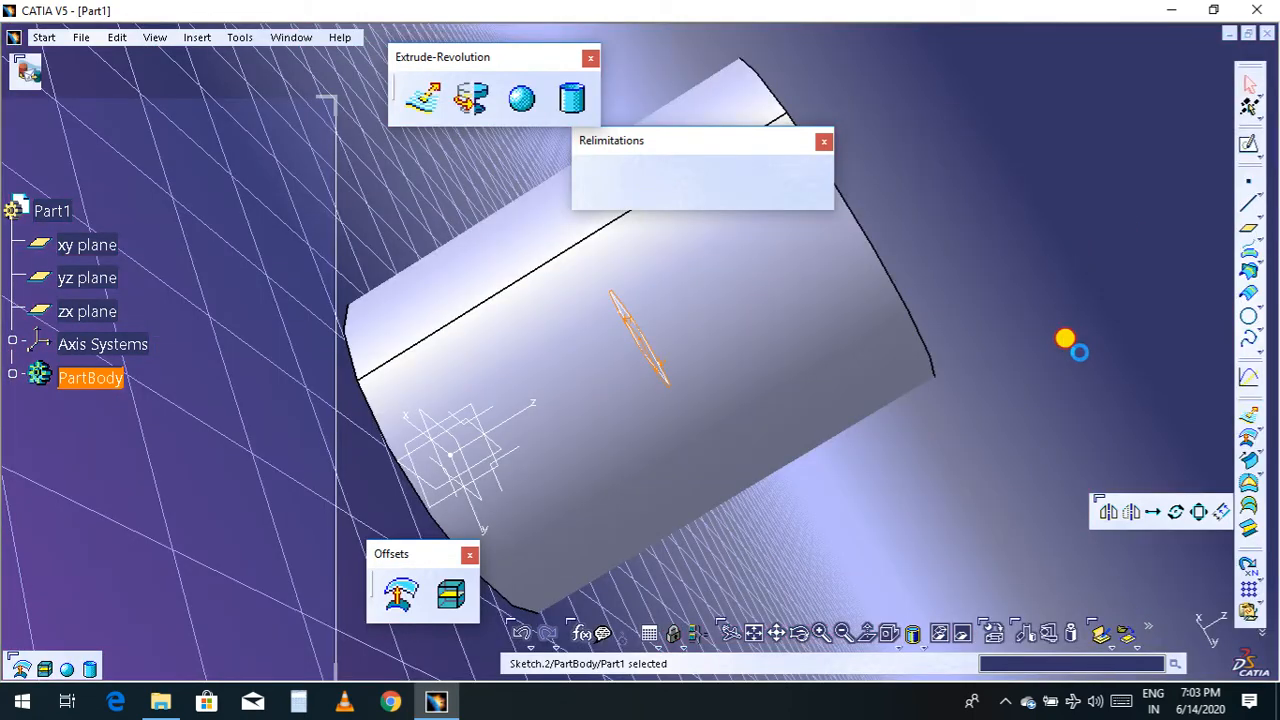
click(1065, 338)
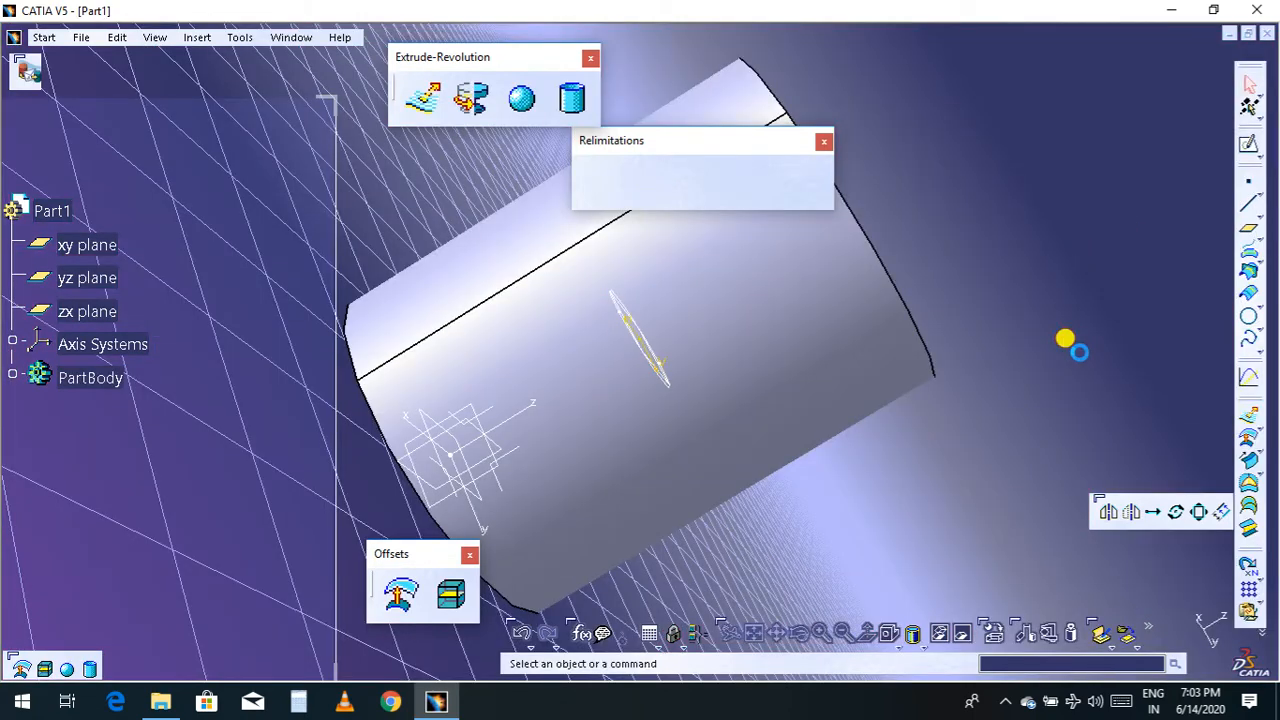
Sketch a circle centred on the cylinder's end face opposite the xy plane, larger than the mid-plane circle, and exit the sketch
middle_drag(960, 480, 1029, 409)
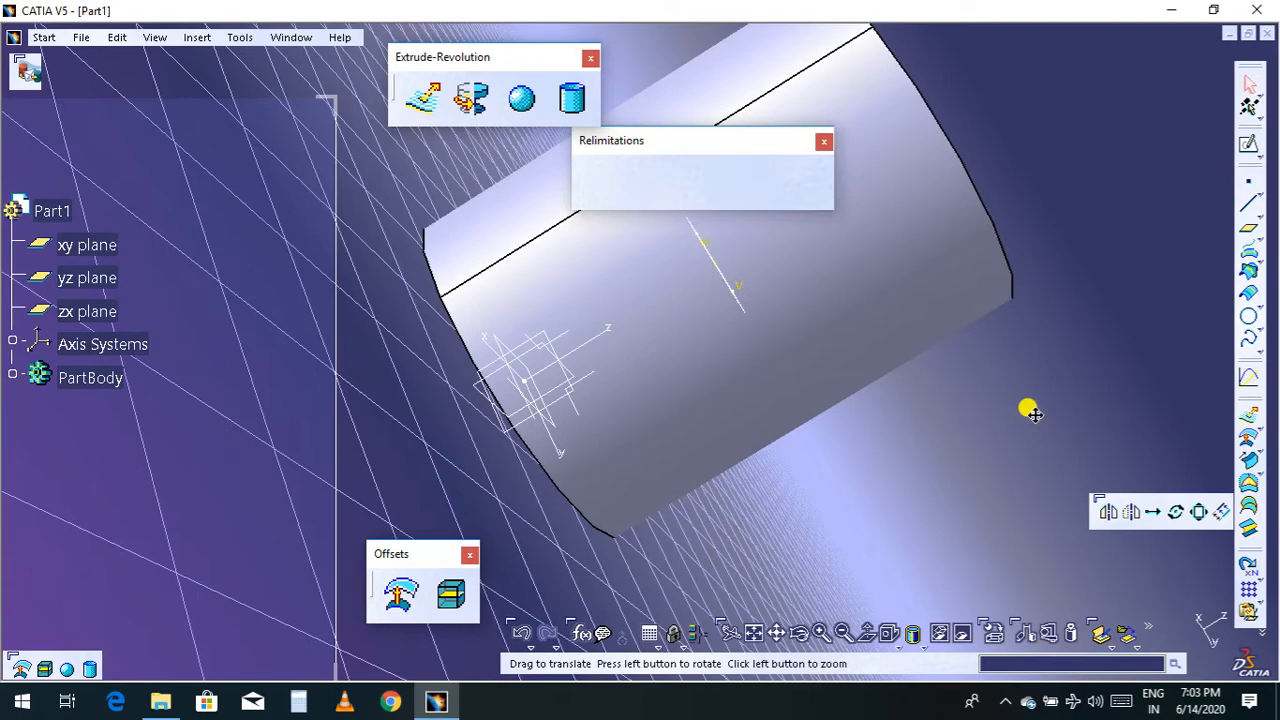
click(799, 633)
drag(902, 510, 712, 445)
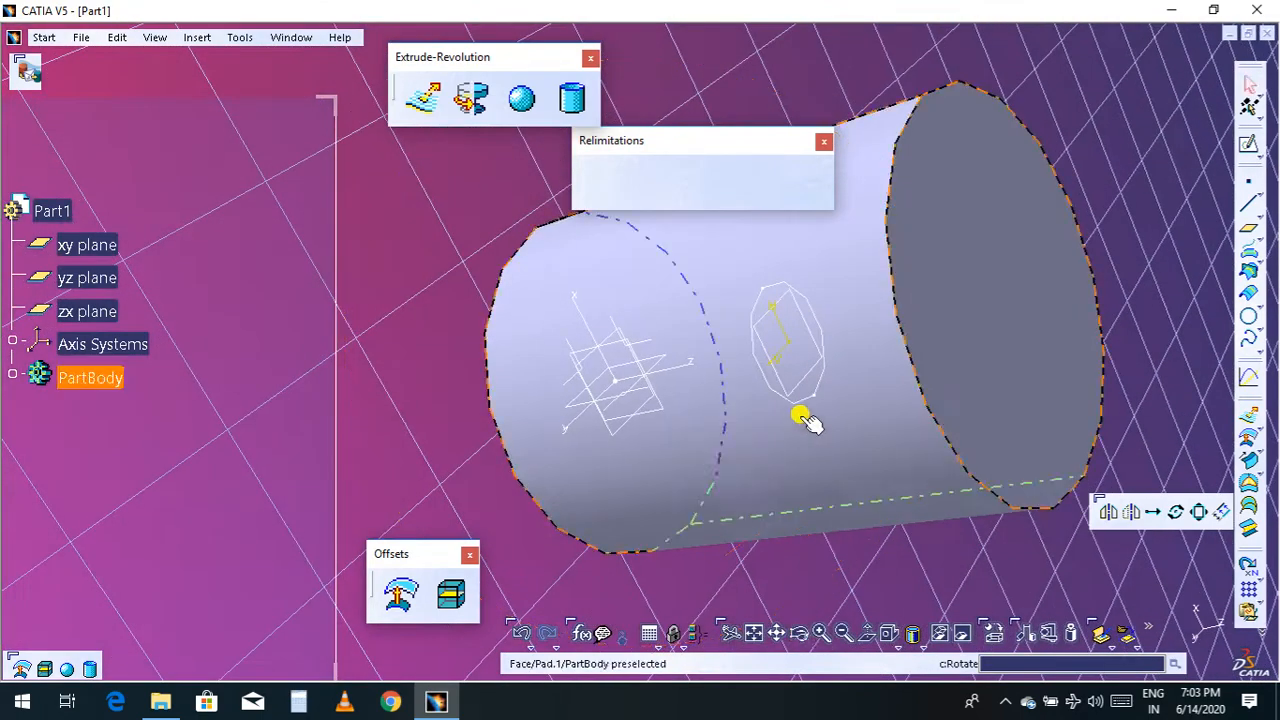
click(1040, 348)
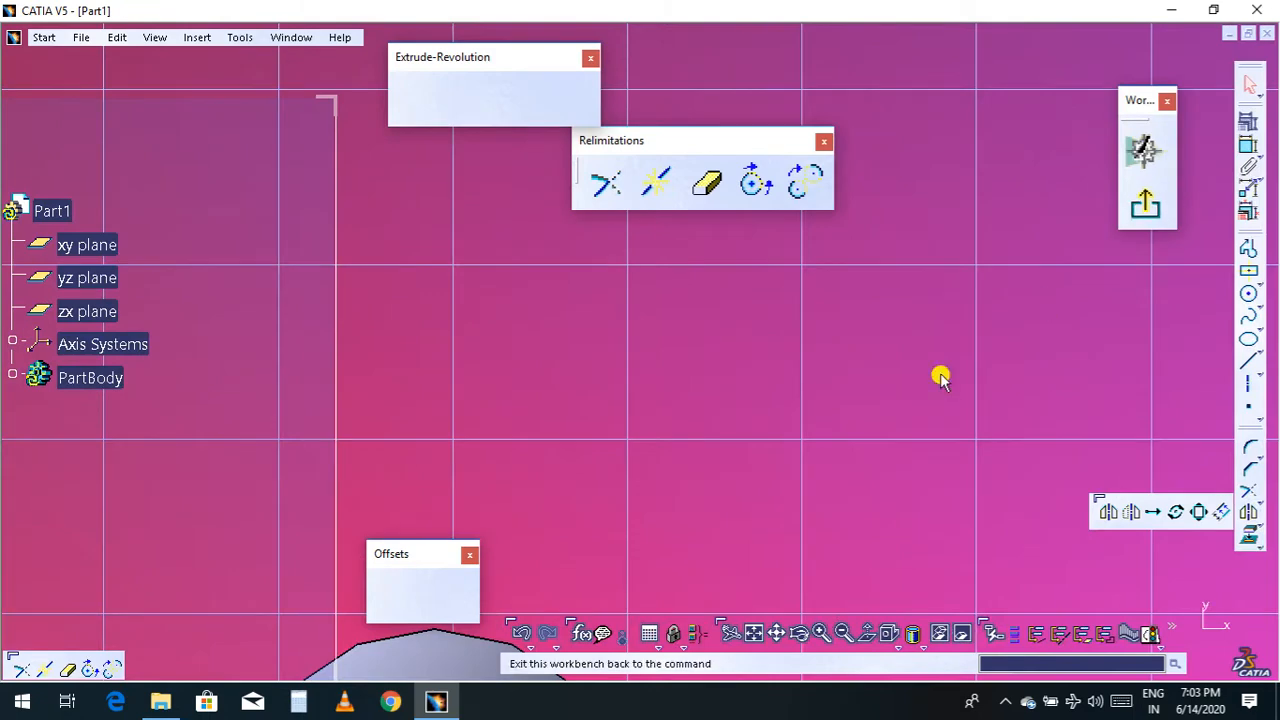
mouse_move(757, 540)
middle_down()
mouse_move(896, 283)
mouse_move(870, 330)
middle_up()
click(753, 633)
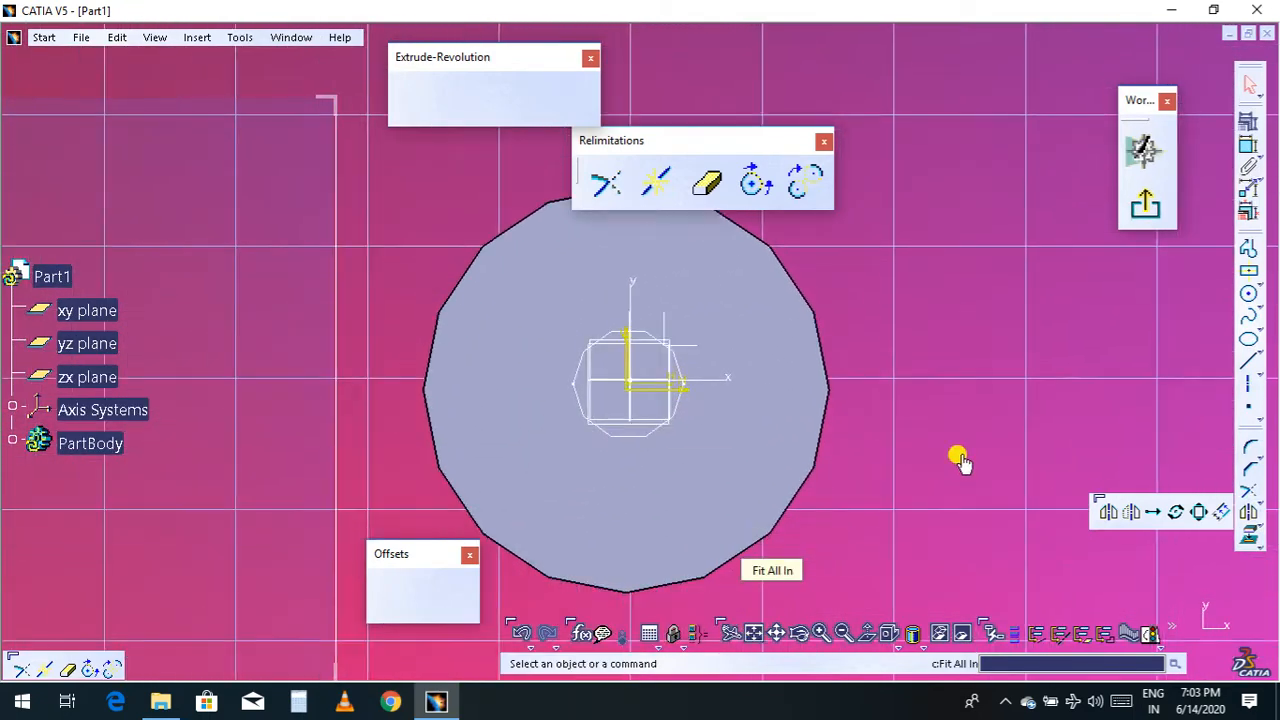
click(1249, 298)
click(640, 352)
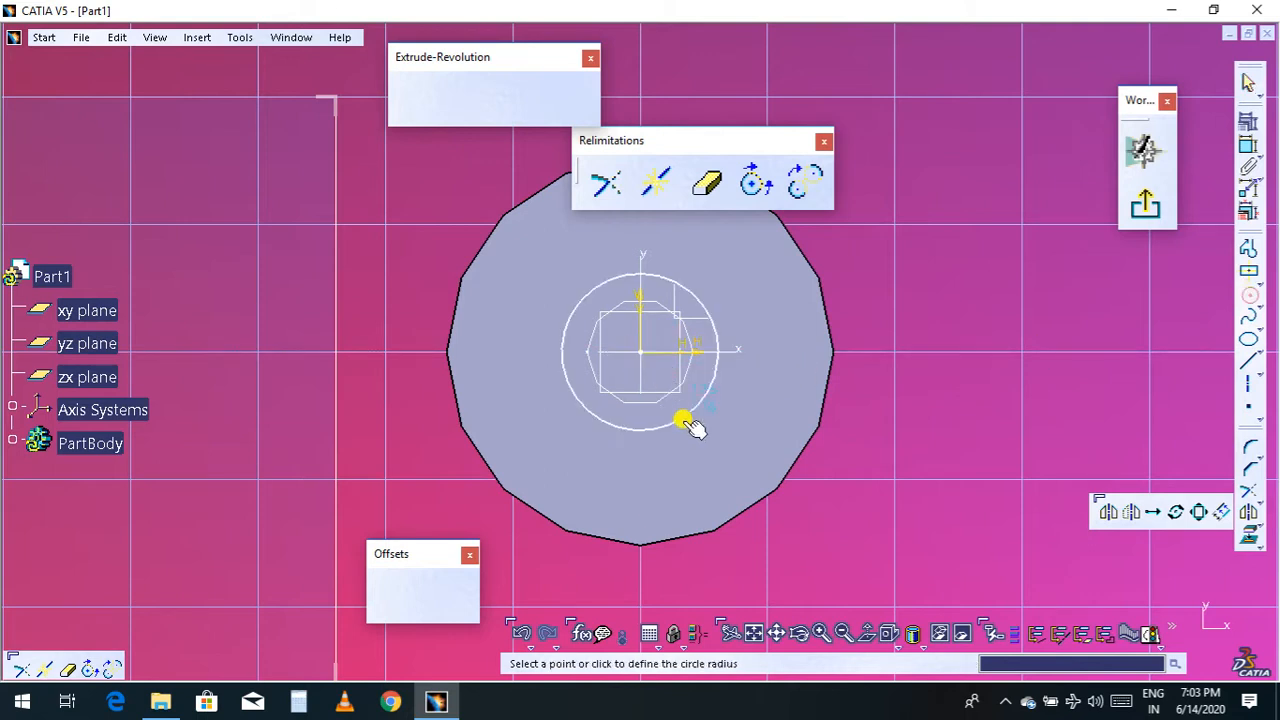
click(686, 428)
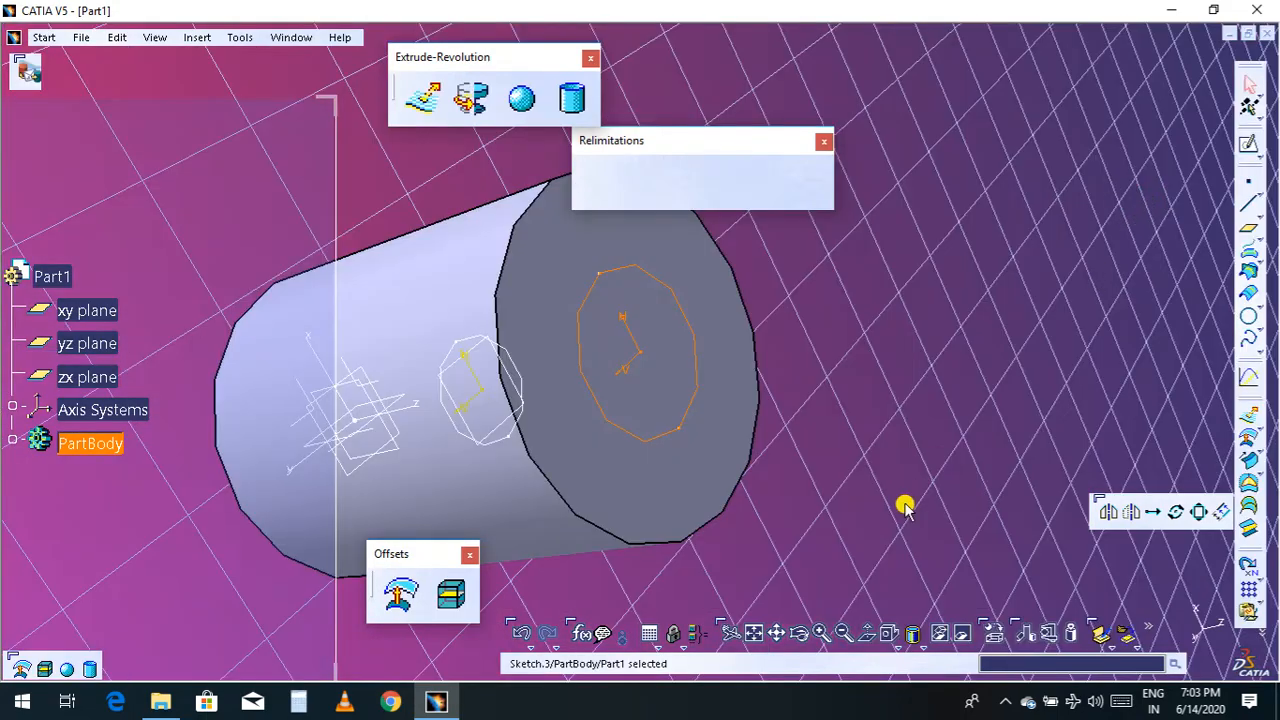
click(904, 508)
Sketch a circle centred on the cylinder's end face on the xy plane, larger than the other two profile circles, and exit the sketch
middle_drag(846, 529, 975, 432)
middle_drag(755, 530, 965, 528)
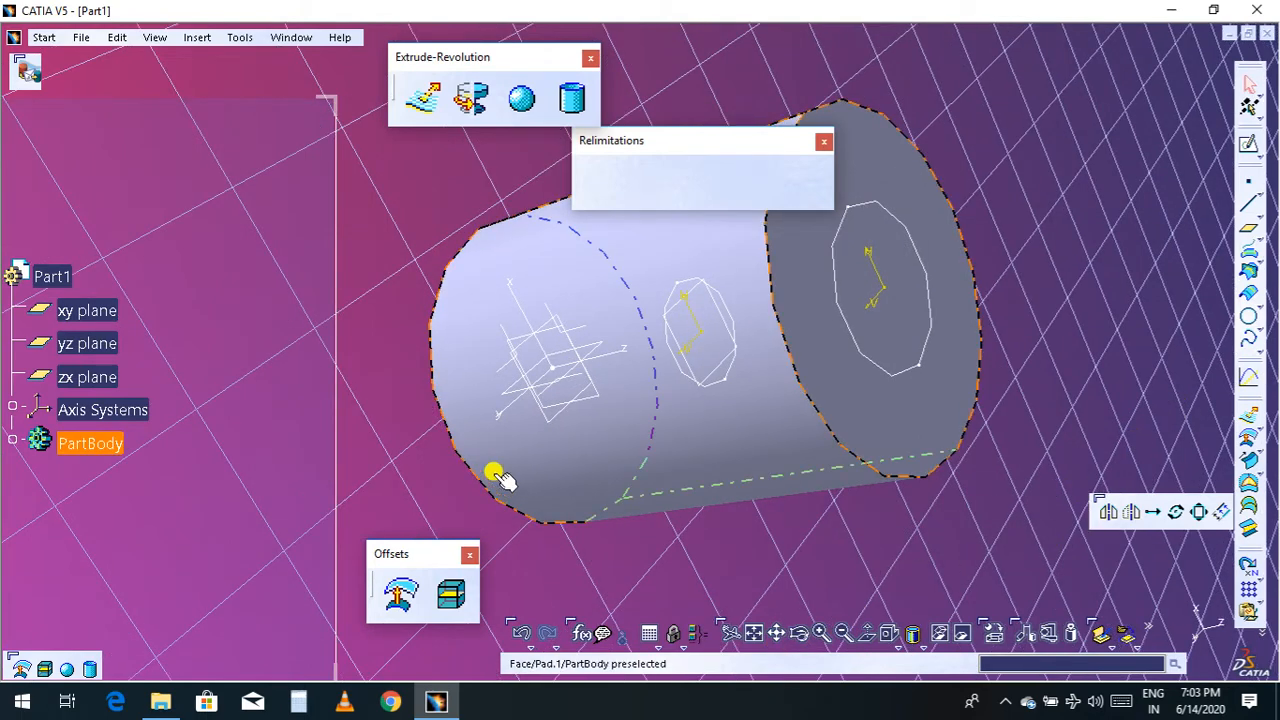
click(797, 636)
drag(717, 537, 963, 437)
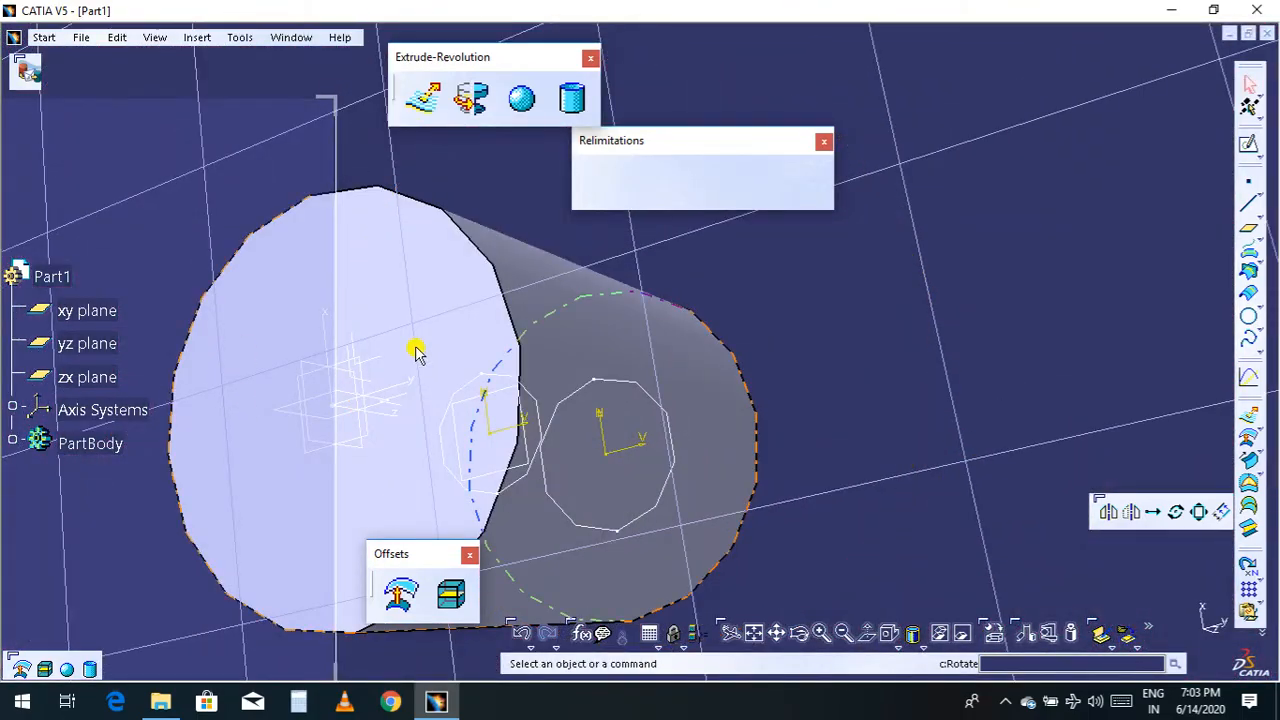
click(460, 345)
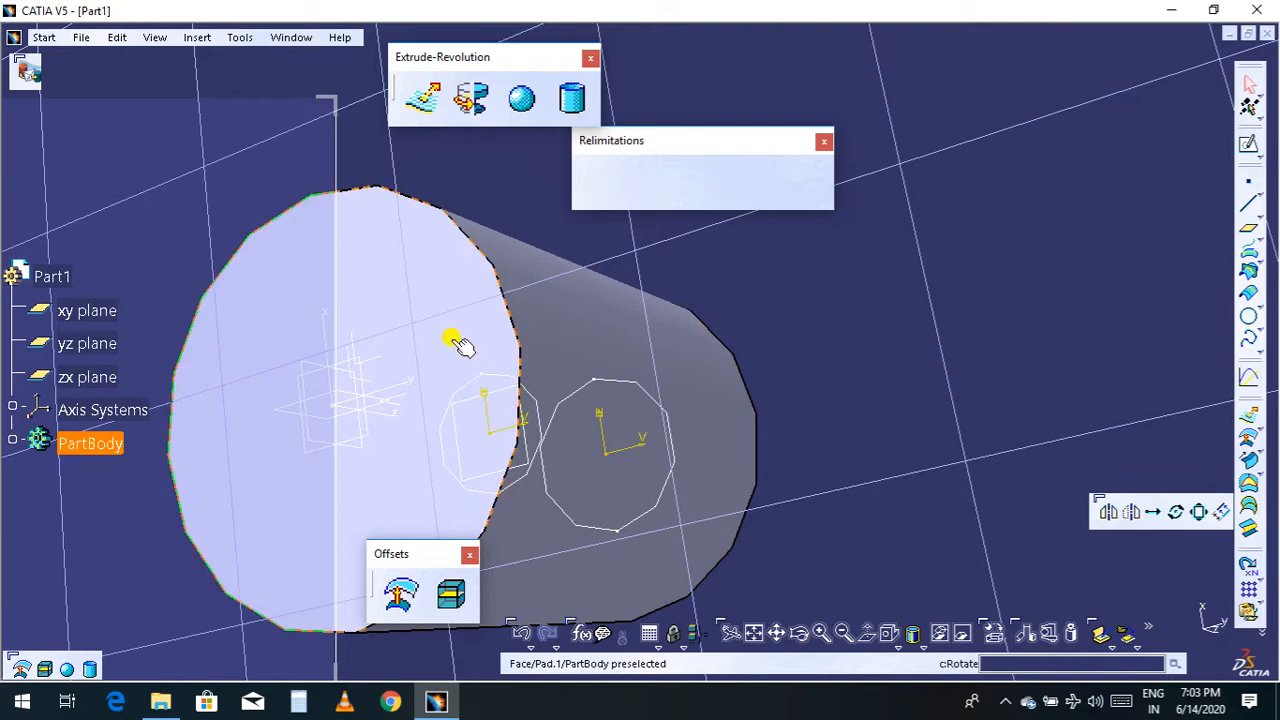
click(1232, 130)
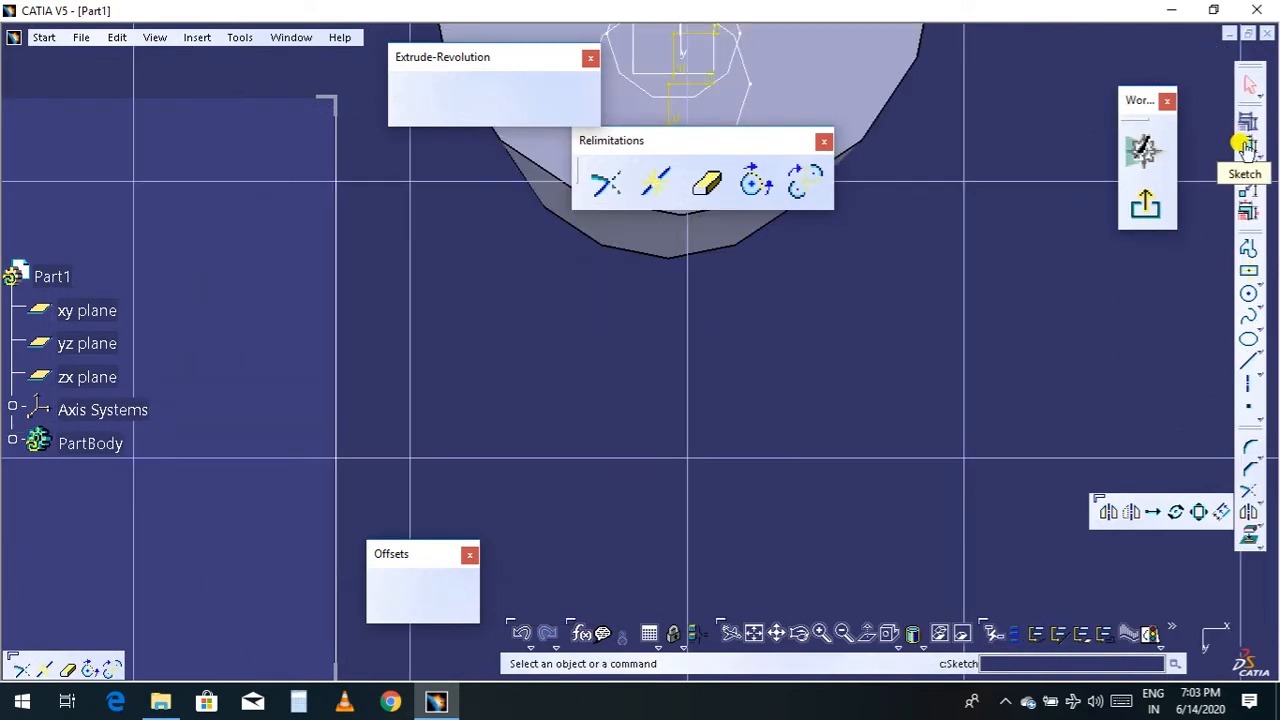
click(757, 632)
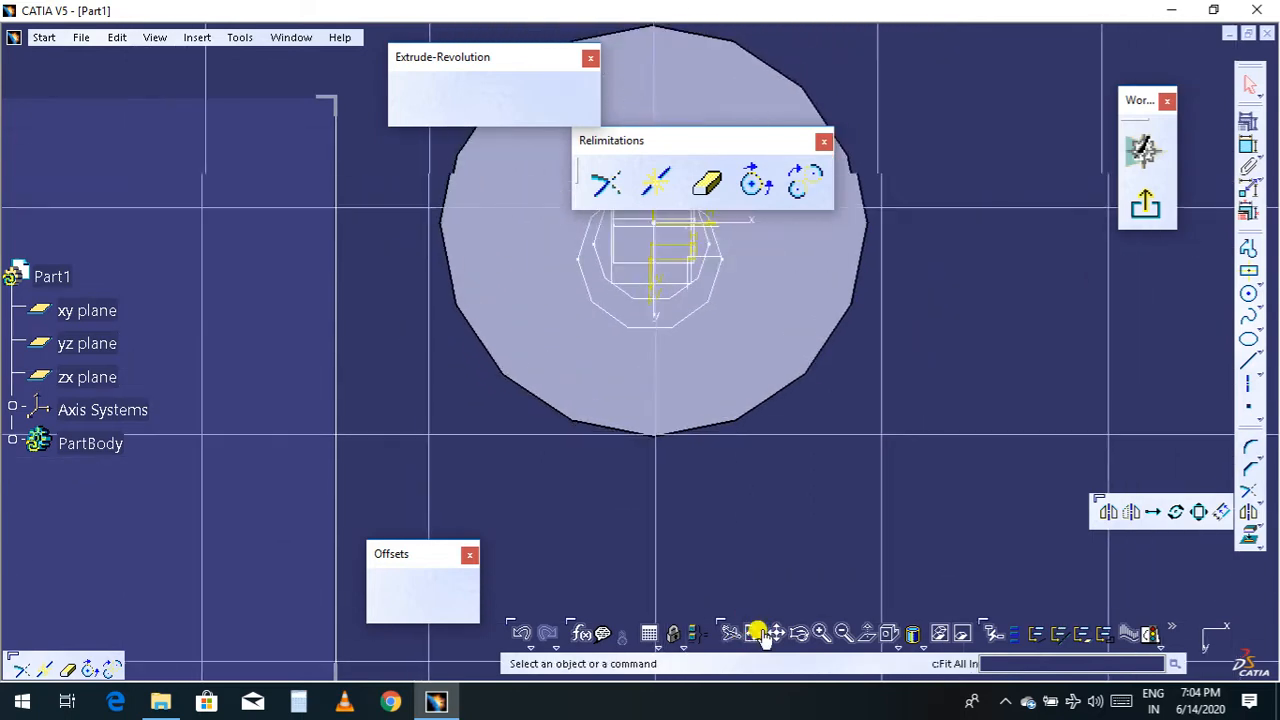
click(1248, 295)
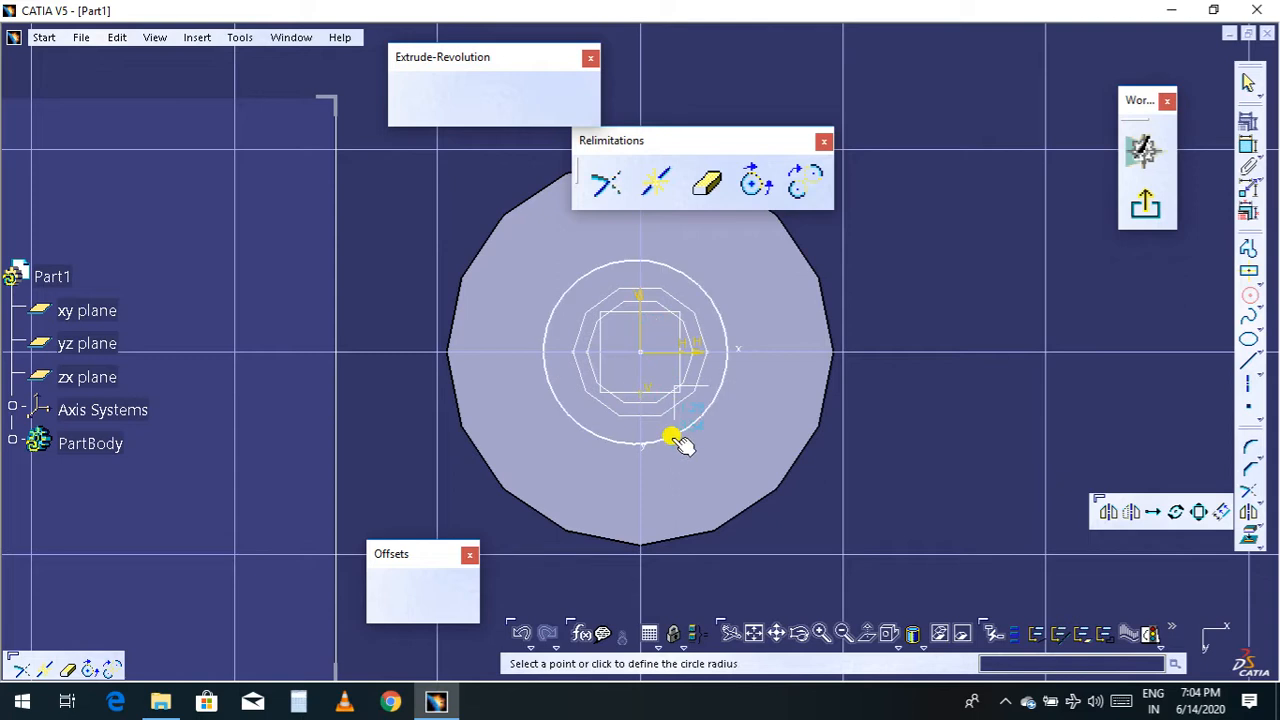
click(676, 440)
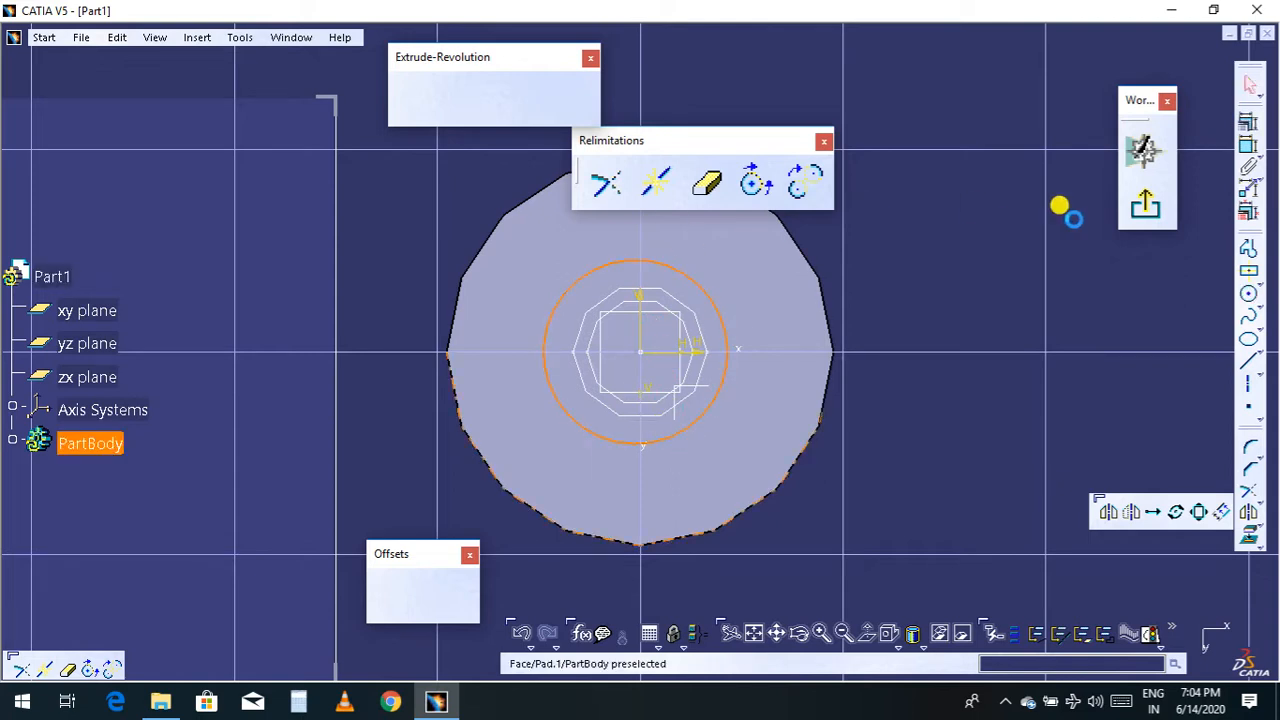
click(1143, 152)
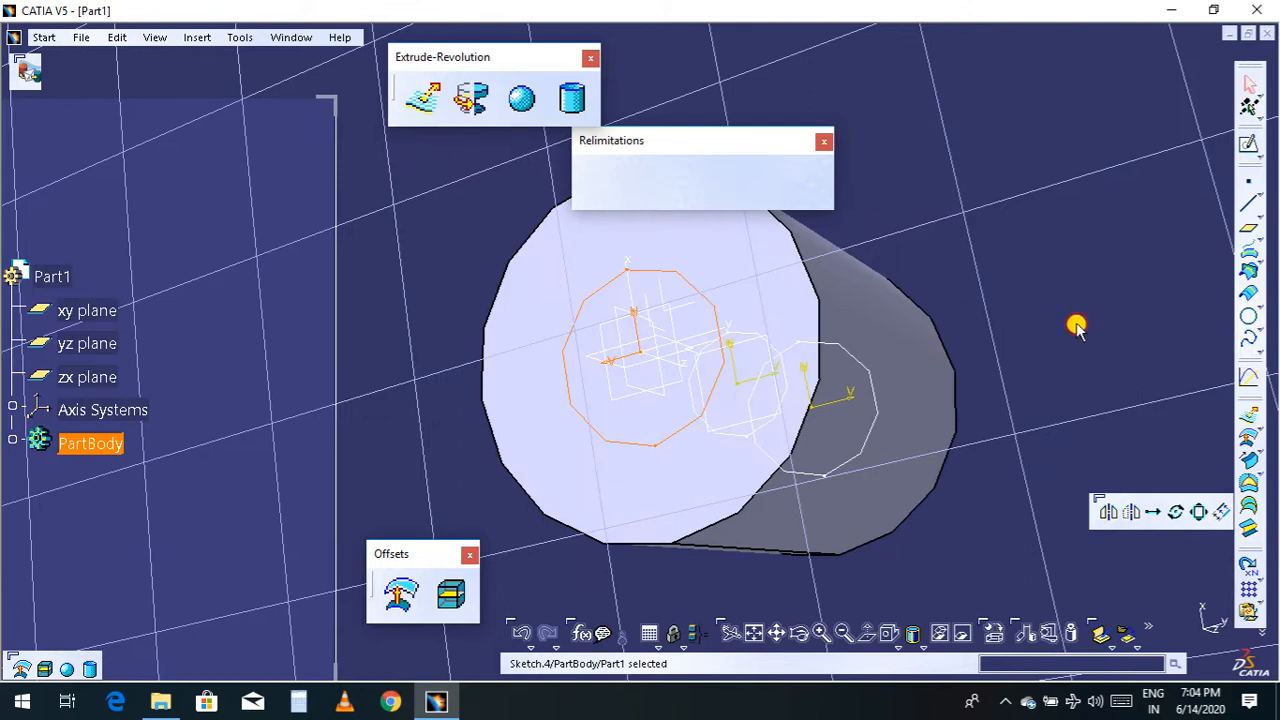
click(1075, 325)
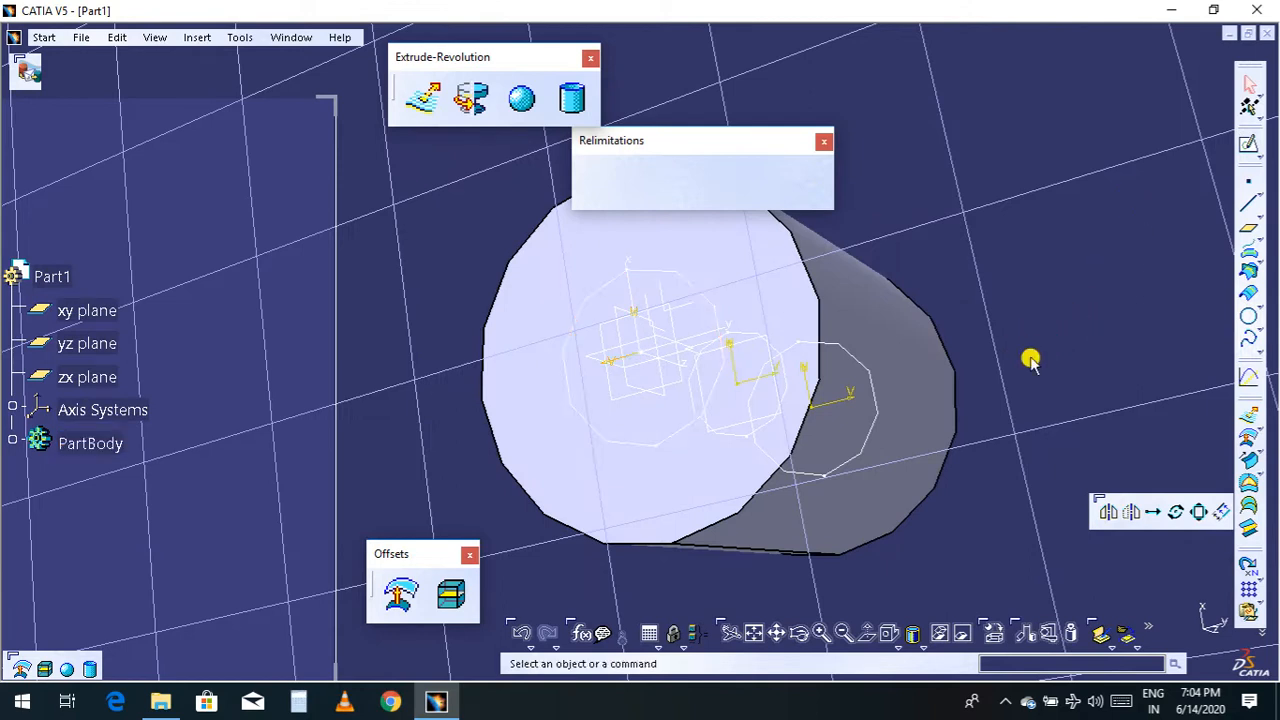
Turn the cylinder to show all three circle profiles and switch to the Part Design workbench
click(801, 636)
mouse_move(1040, 440)
mouse_down()
mouse_move(980, 434)
mouse_move(914, 377)
mouse_move(753, 373)
mouse_move(934, 366)
mouse_move(831, 380)
mouse_move(649, 329)
mouse_move(527, 317)
mouse_up()
middle_drag(837, 457, 663, 398)
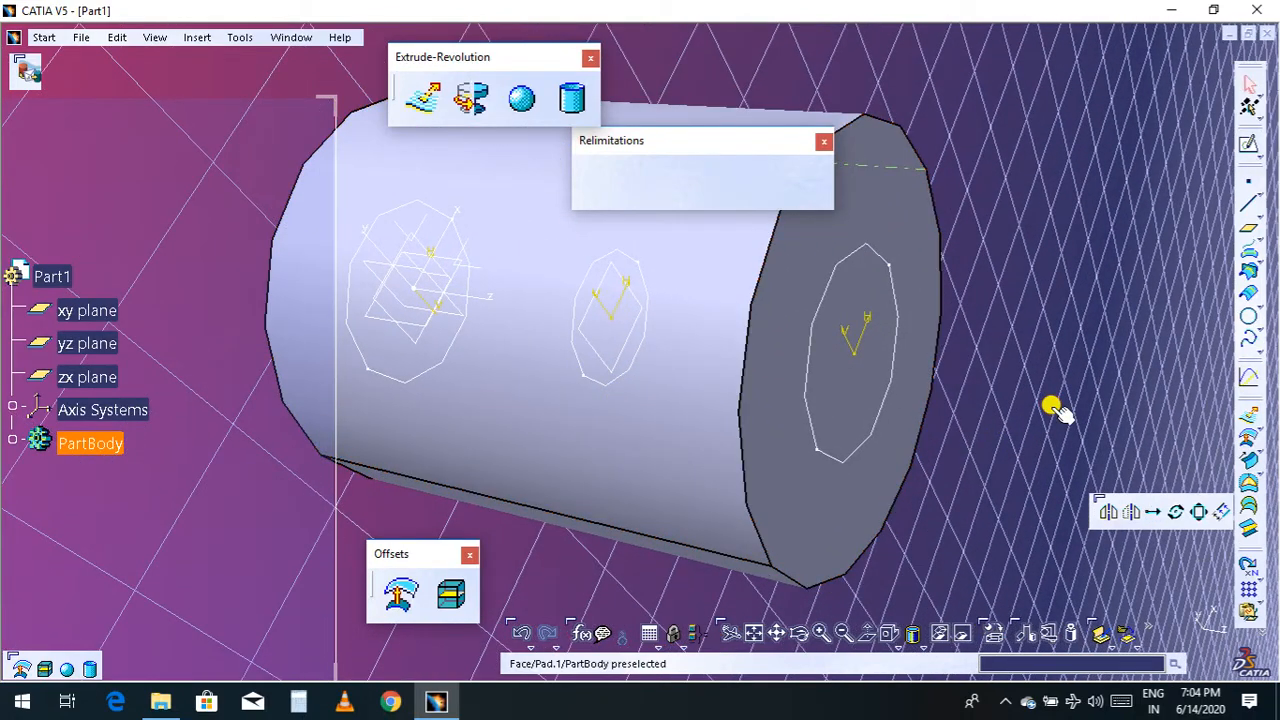
click(44, 38)
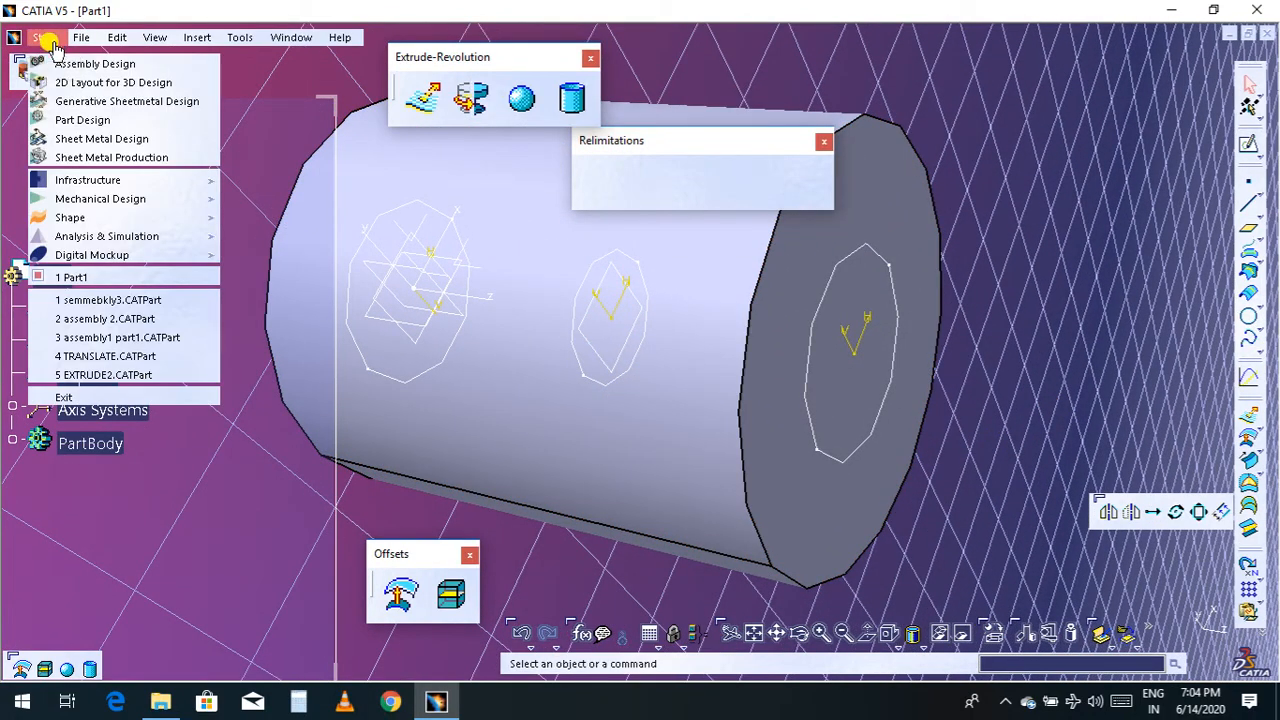
mouse_move(92, 238)
mouse_move(104, 206)
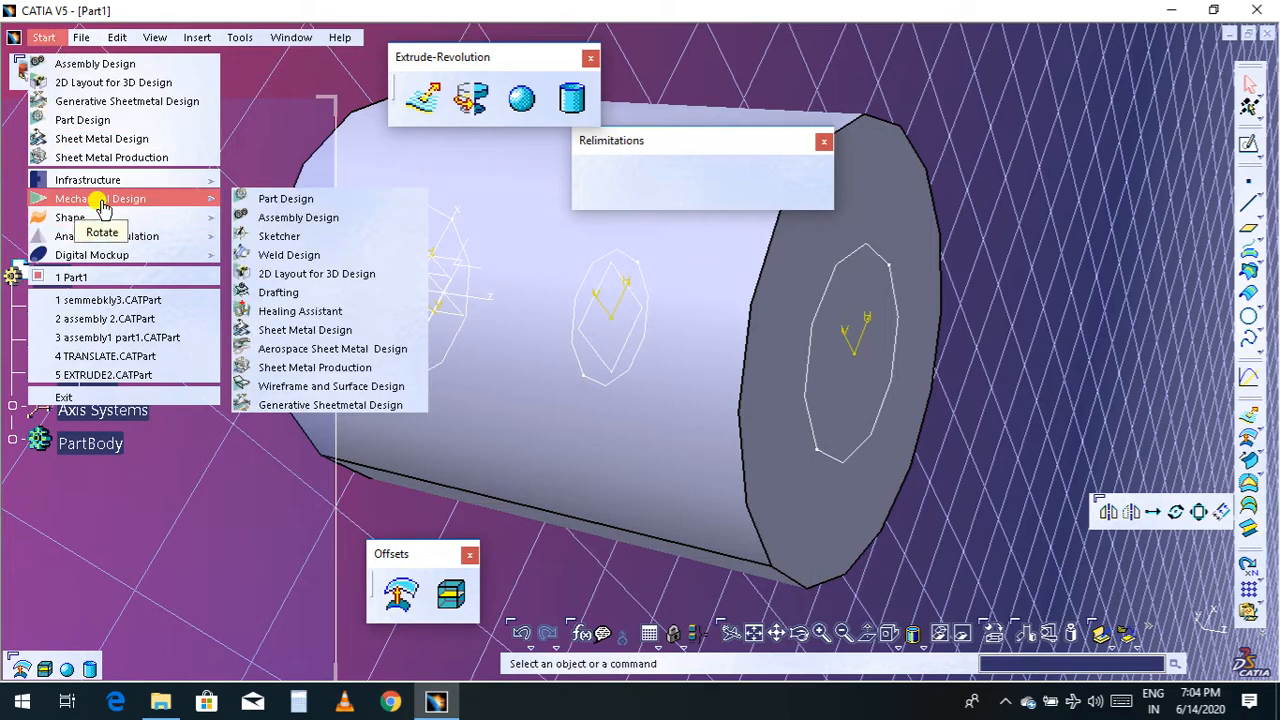
click(305, 199)
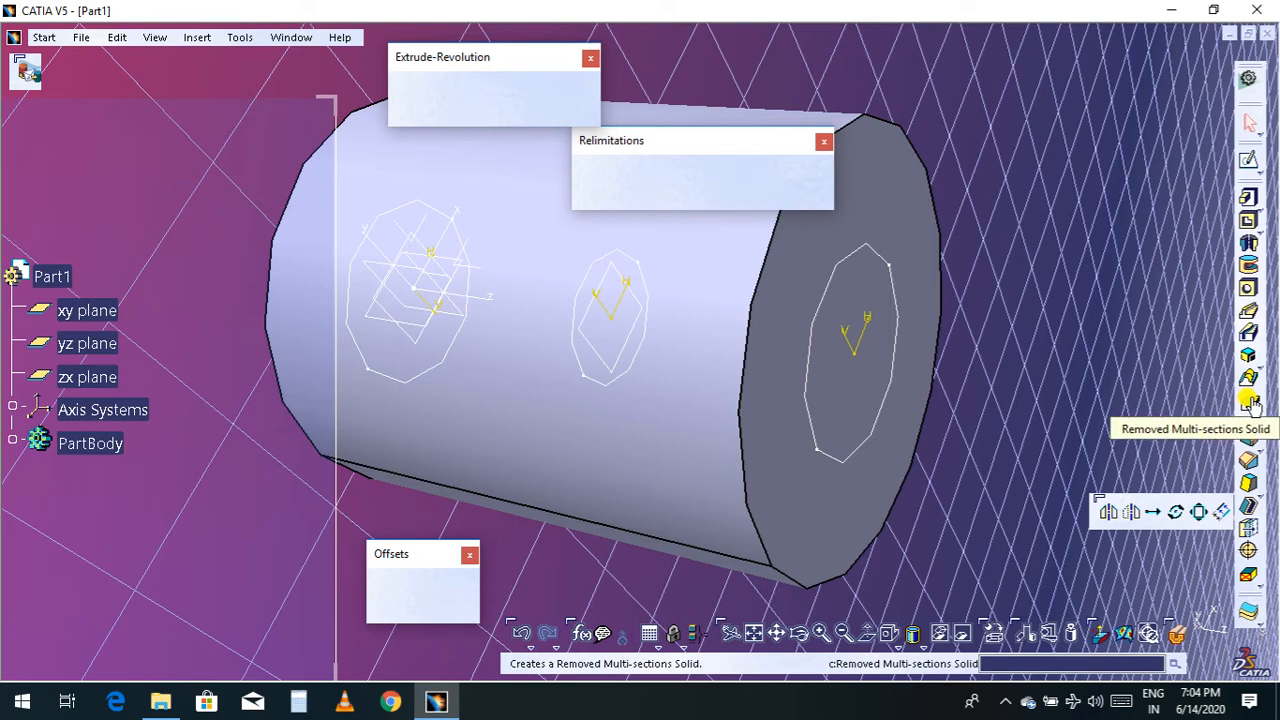
Cut a Removed Multi-sections Solid through the cylinder using the far end-face circle, the mid-plane circle and the xy-plane circle as sections
click(1250, 401)
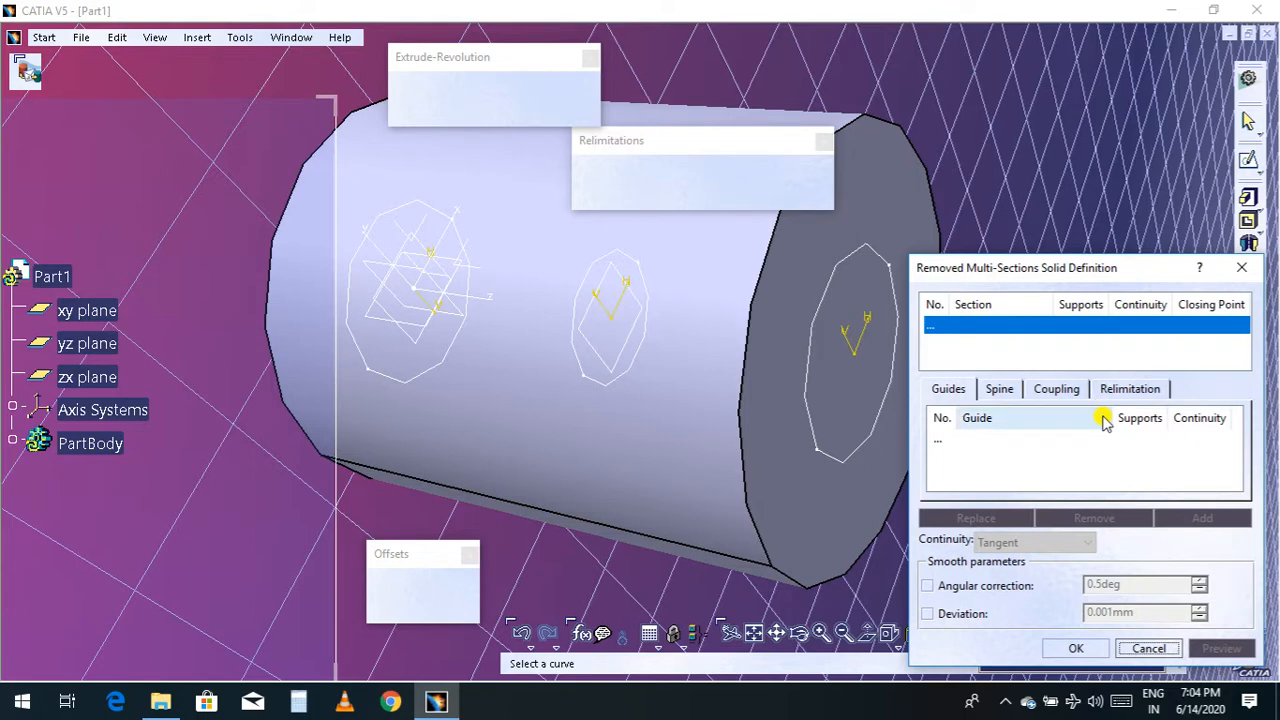
click(864, 450)
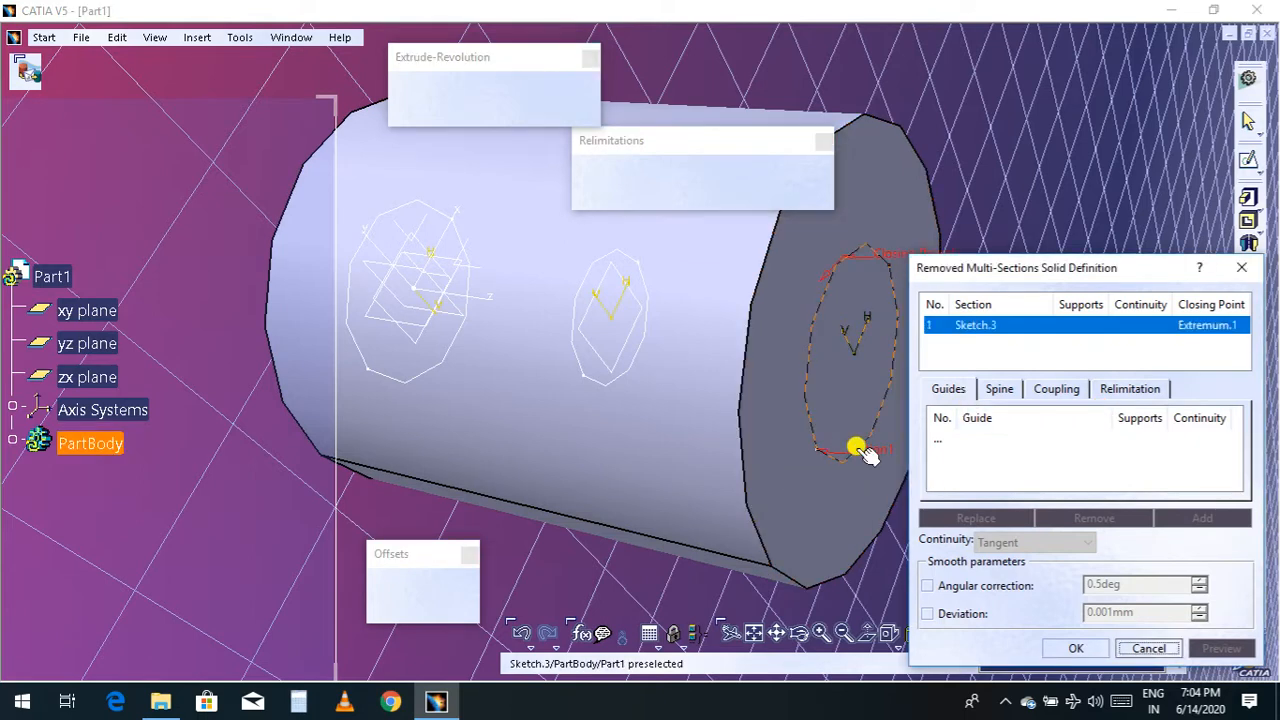
click(632, 372)
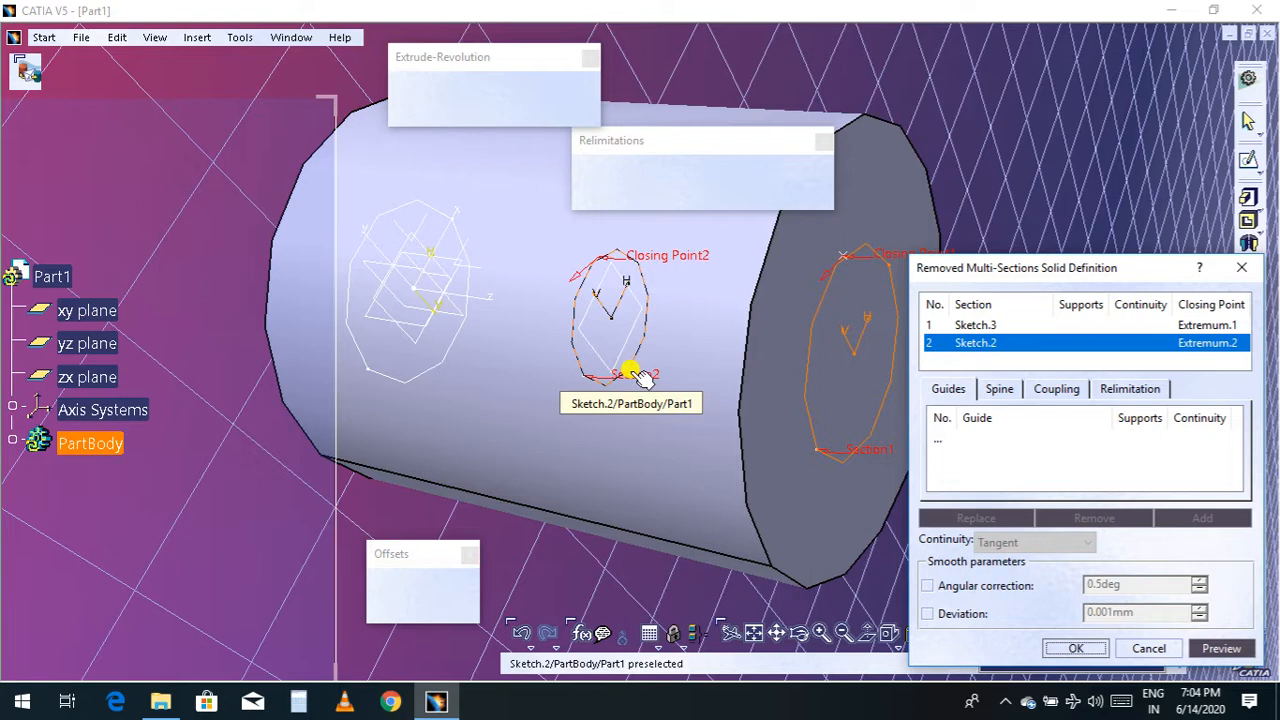
click(448, 367)
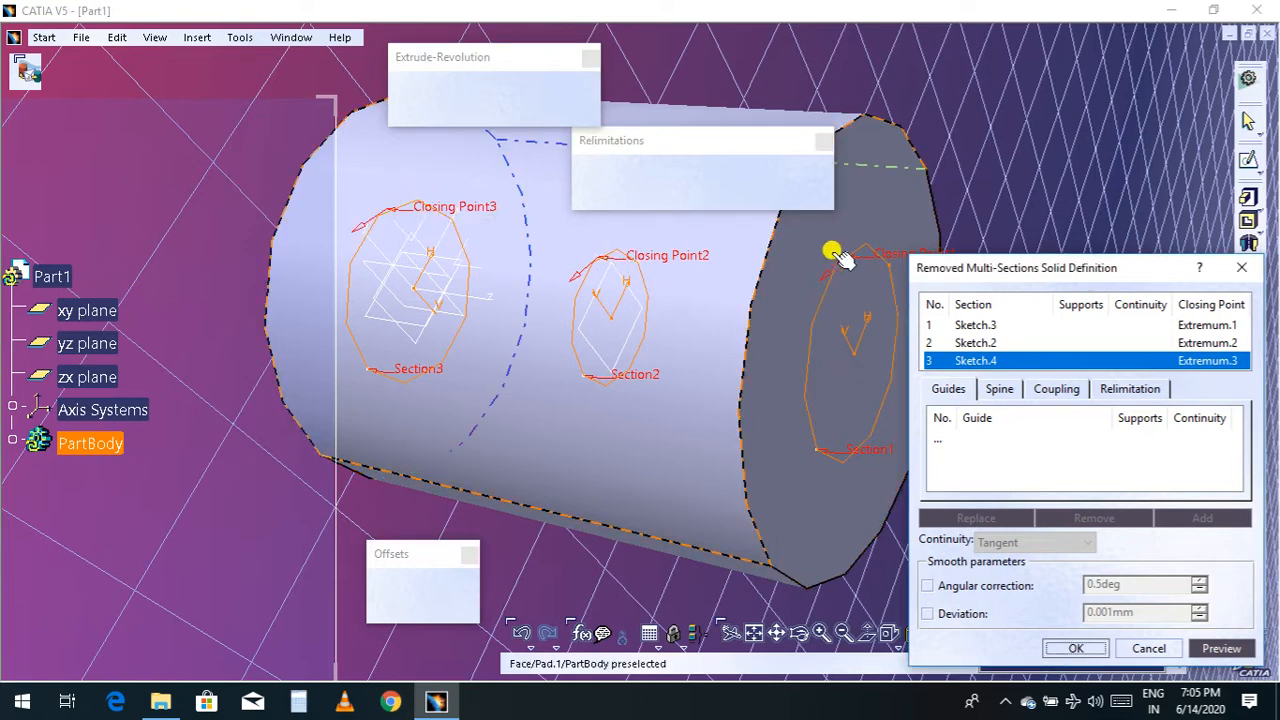
middle_drag(603, 389, 518, 429)
scroll(518, 429, up, 1)
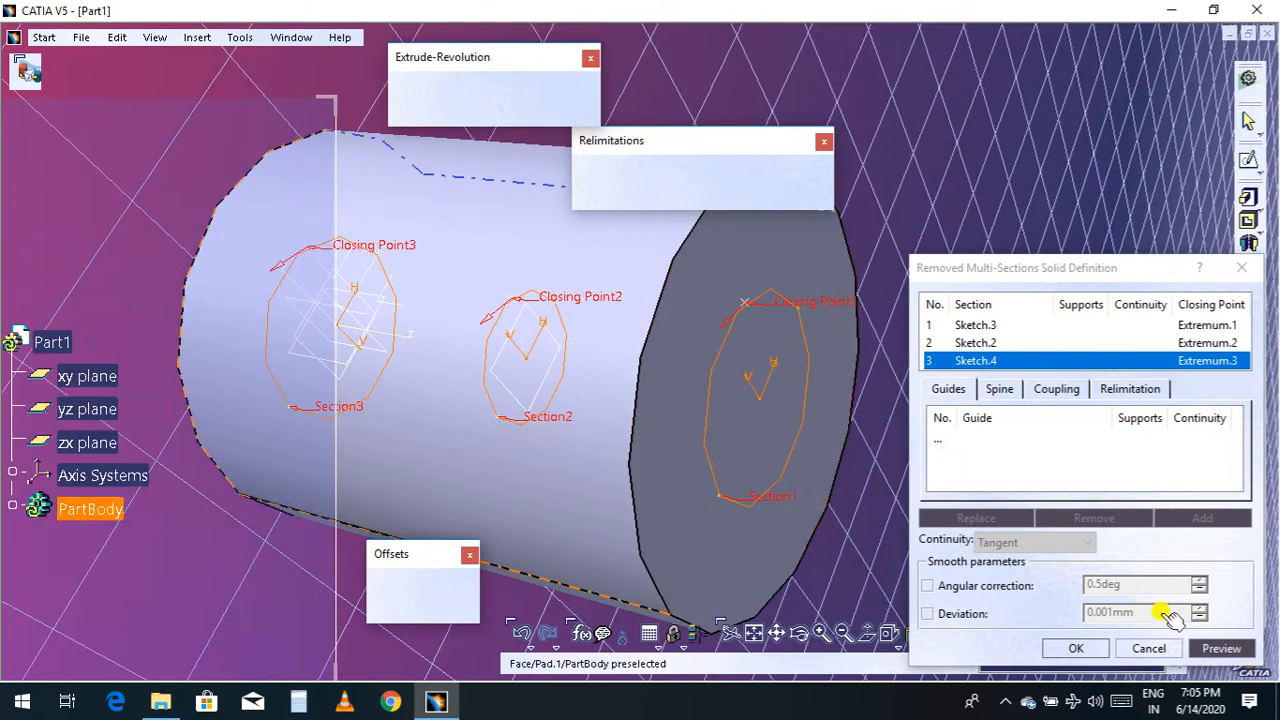
click(1216, 649)
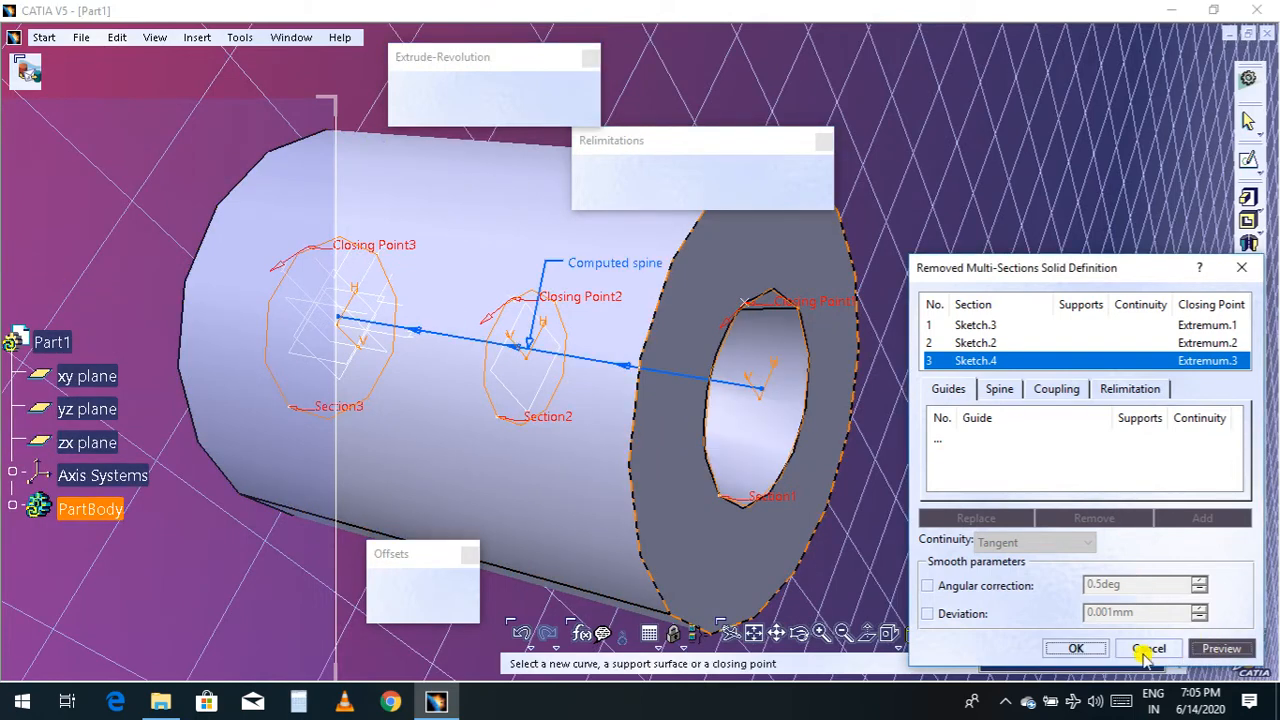
click(1076, 649)
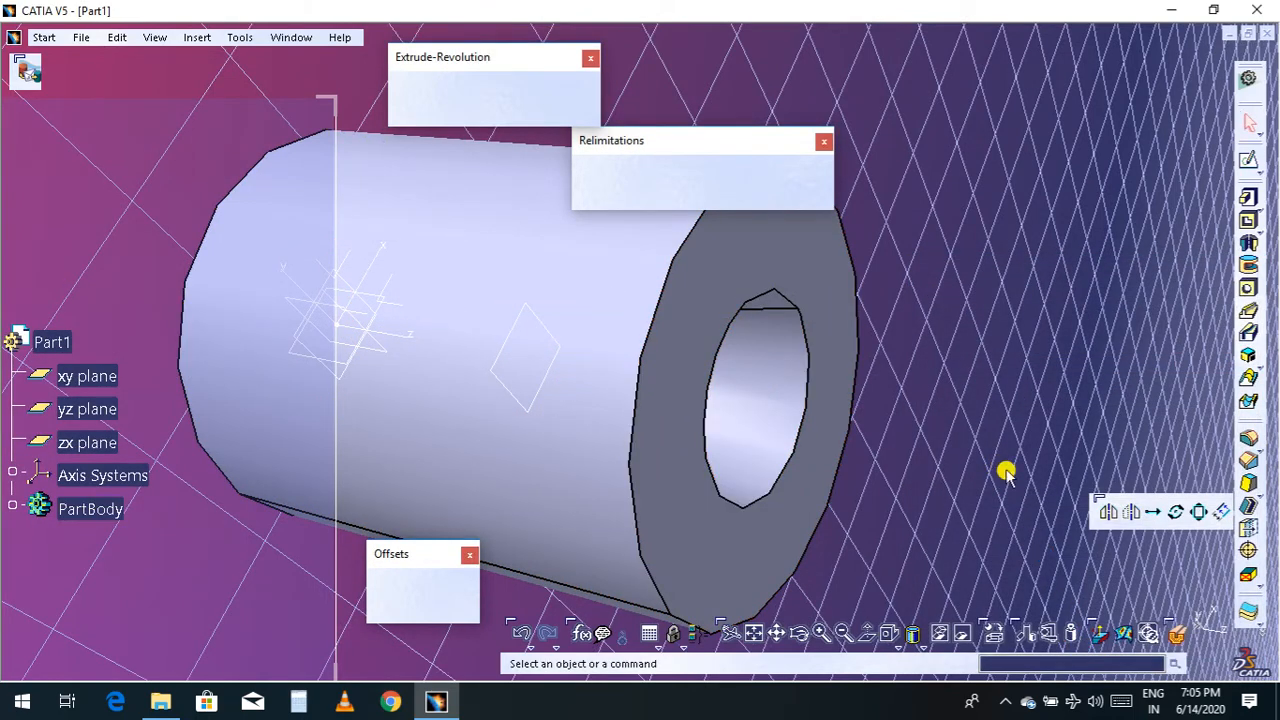
Inspect the tapered hole through the cylinder and delete the removed multi-sections solid from the part body
drag(934, 493, 817, 392)
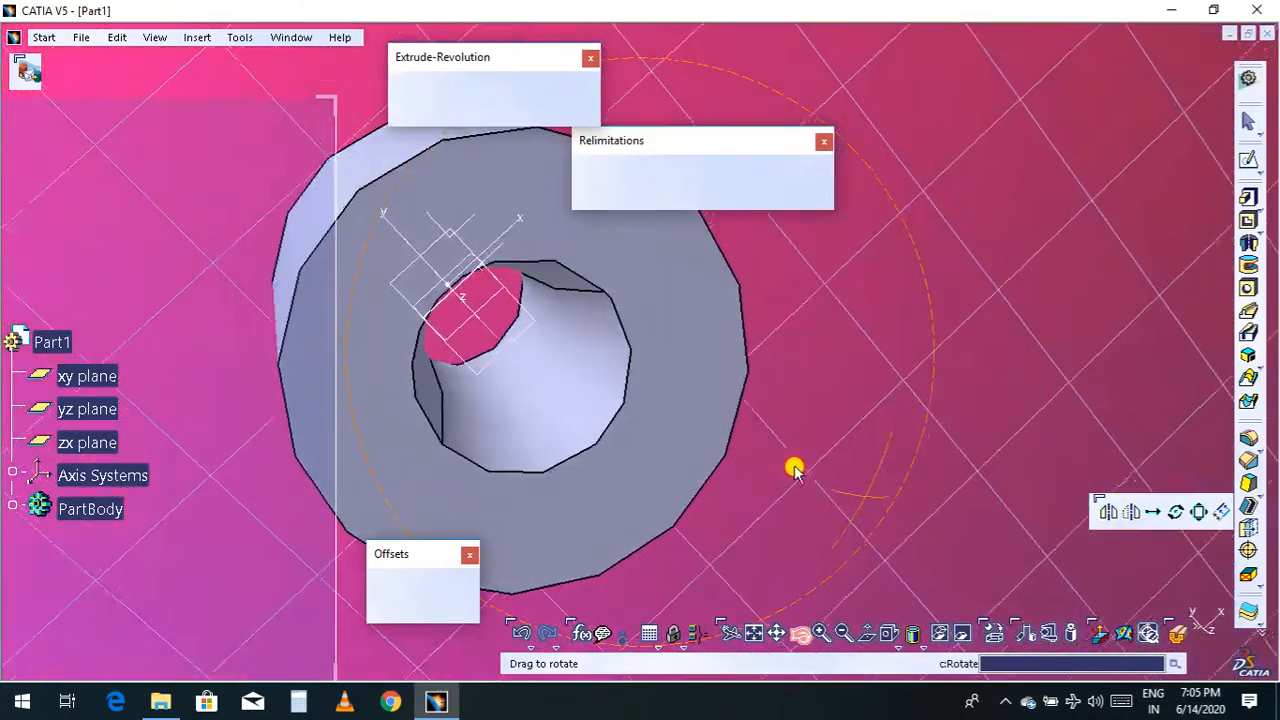
drag(793, 470, 780, 500)
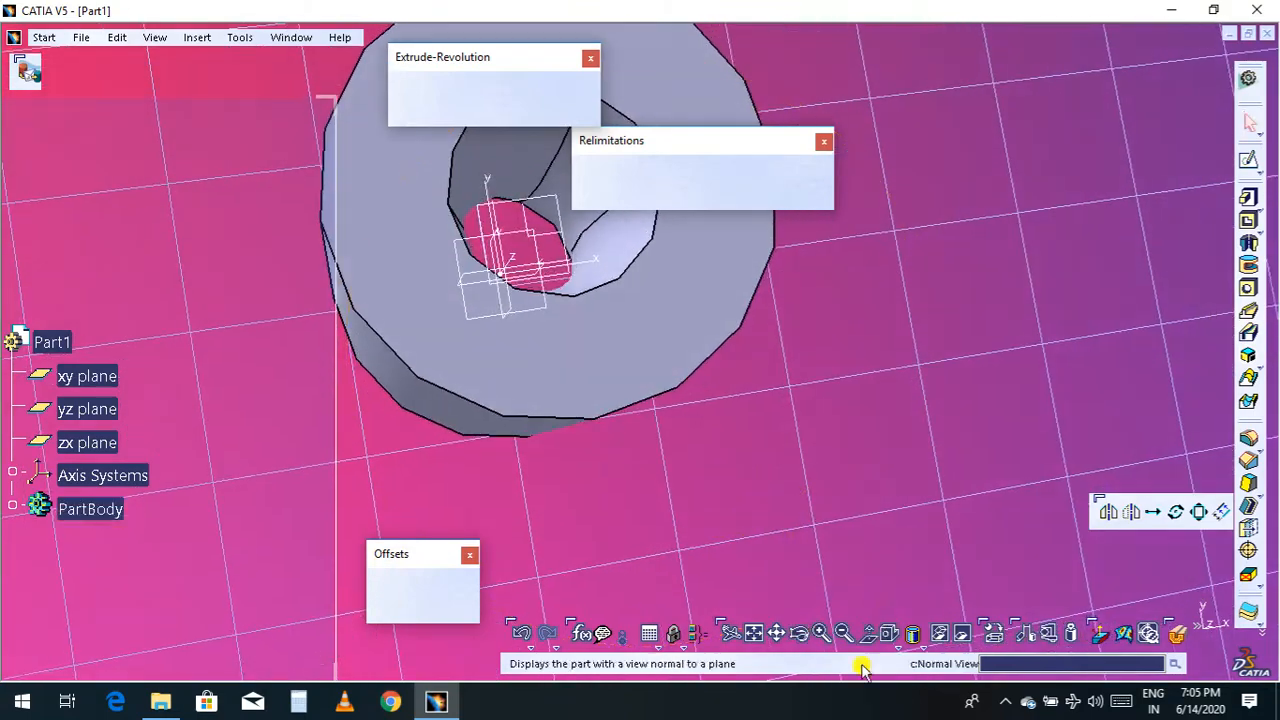
click(753, 632)
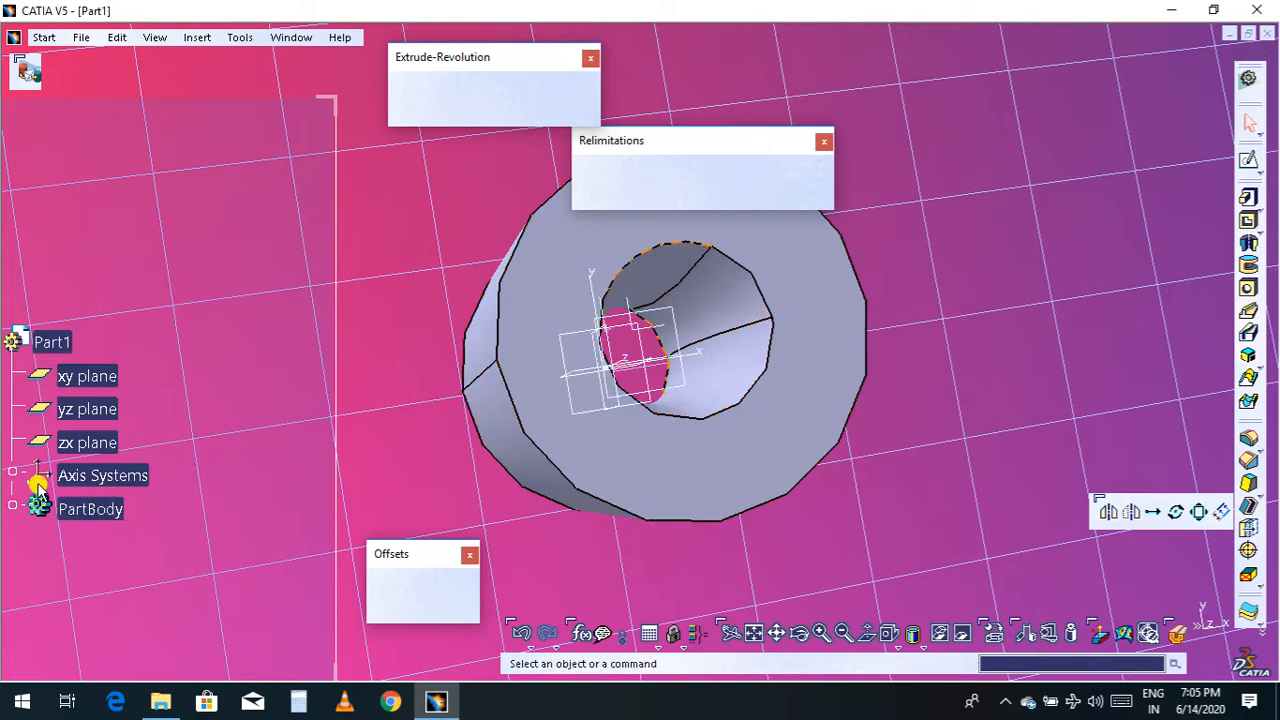
click(12, 505)
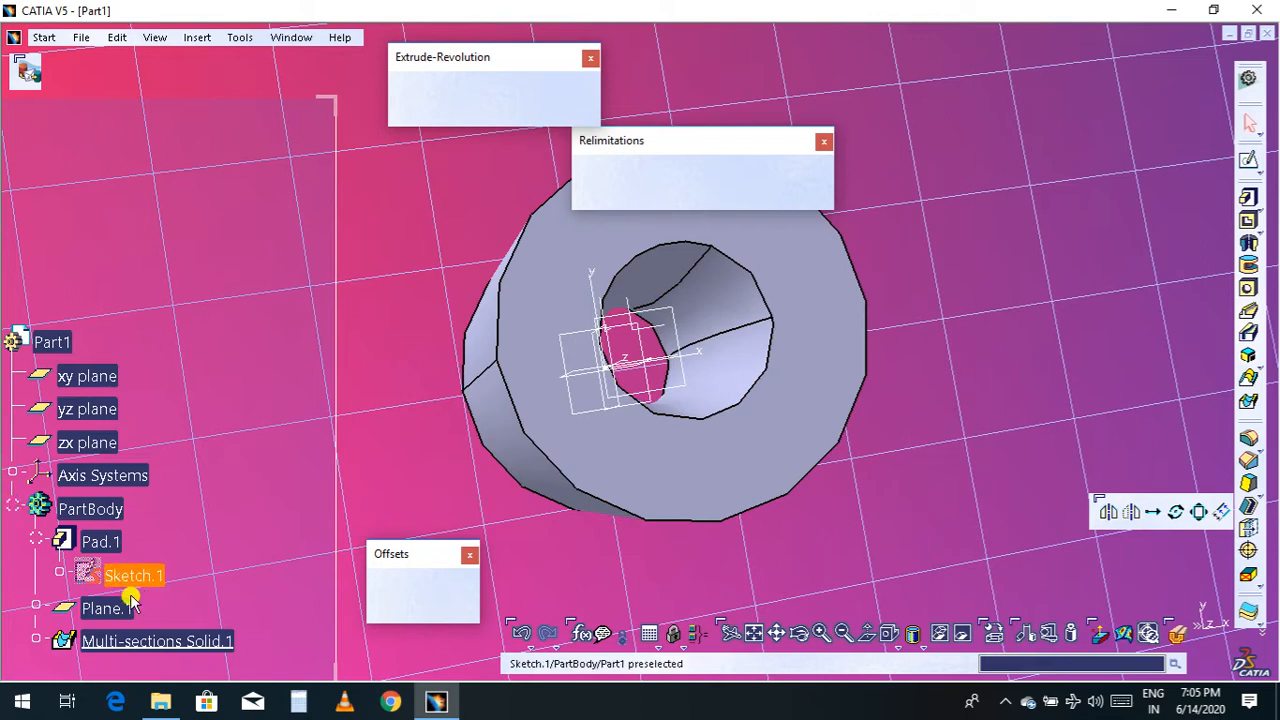
right_click(140, 648)
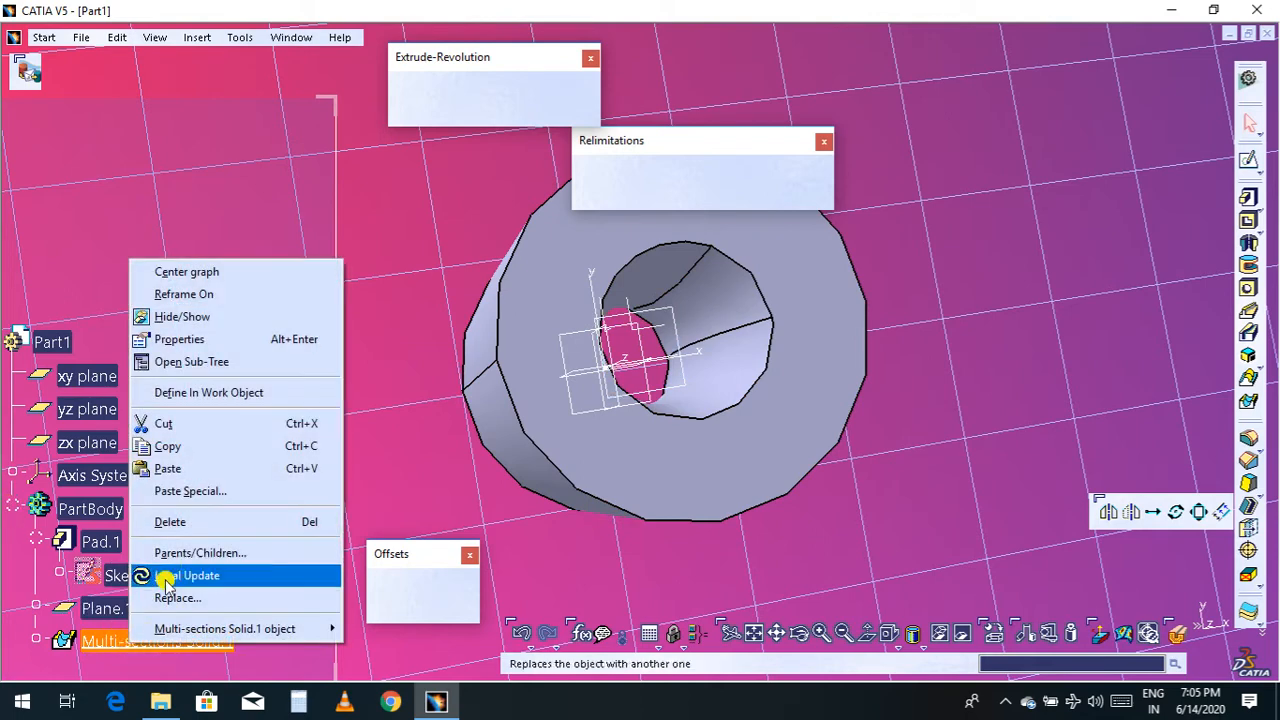
click(175, 522)
click(1155, 649)
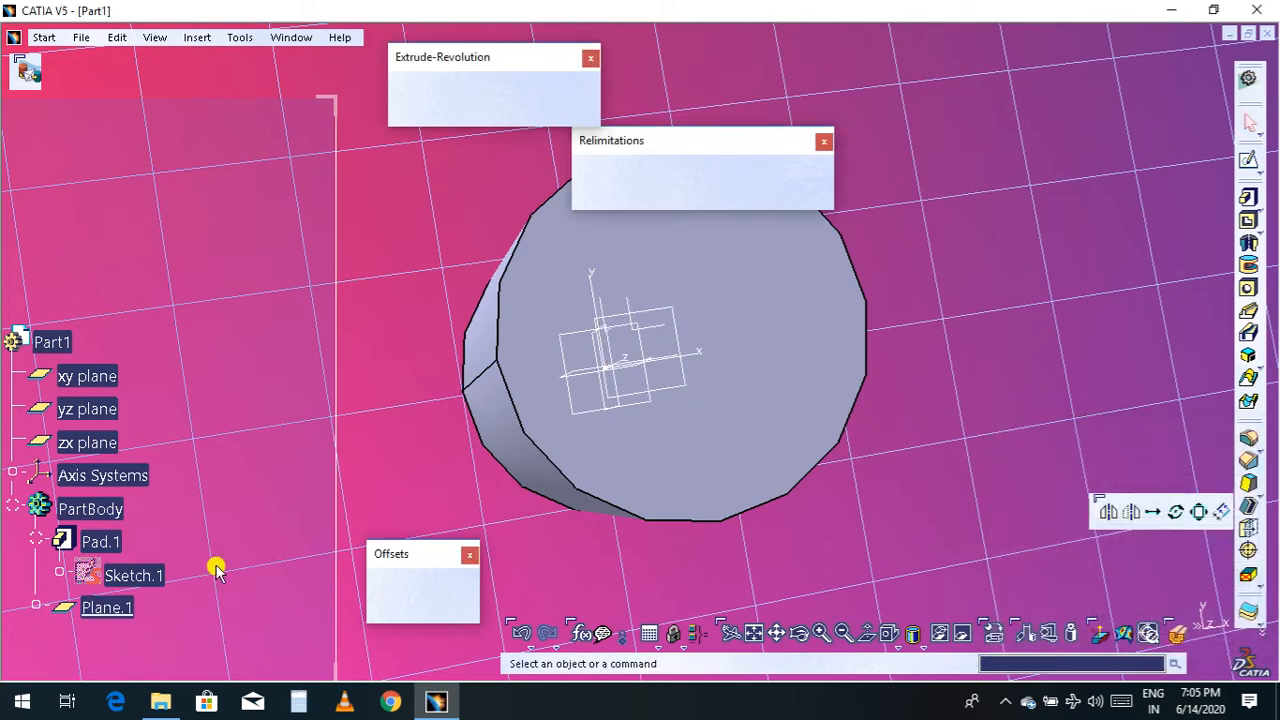
Delete the cylinder's pad together with its aggregated elements
right_click(108, 543)
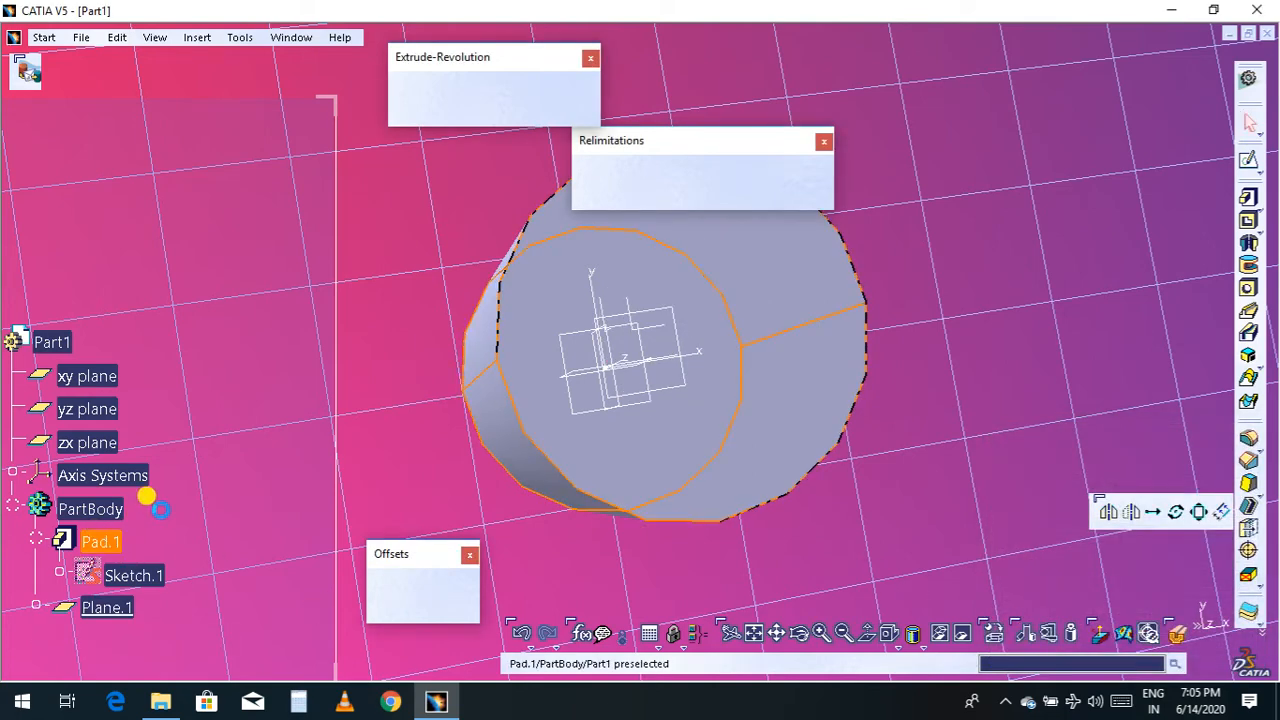
click(186, 420)
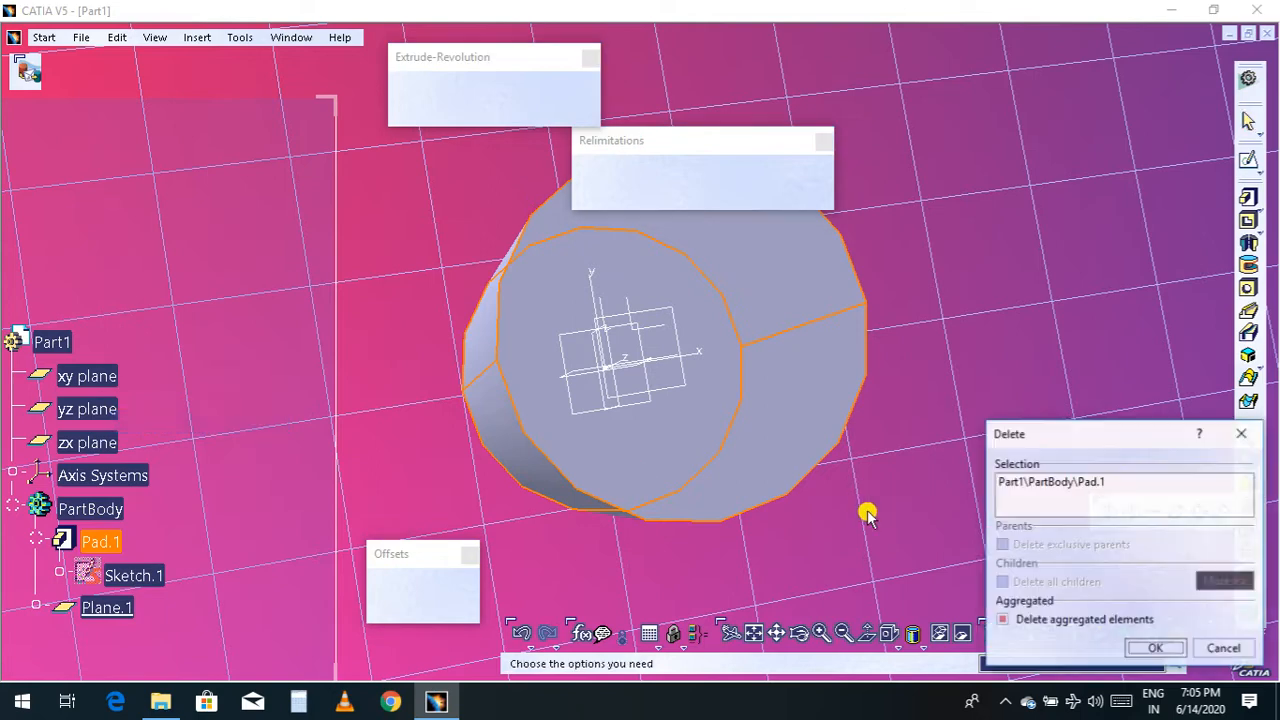
click(1155, 649)
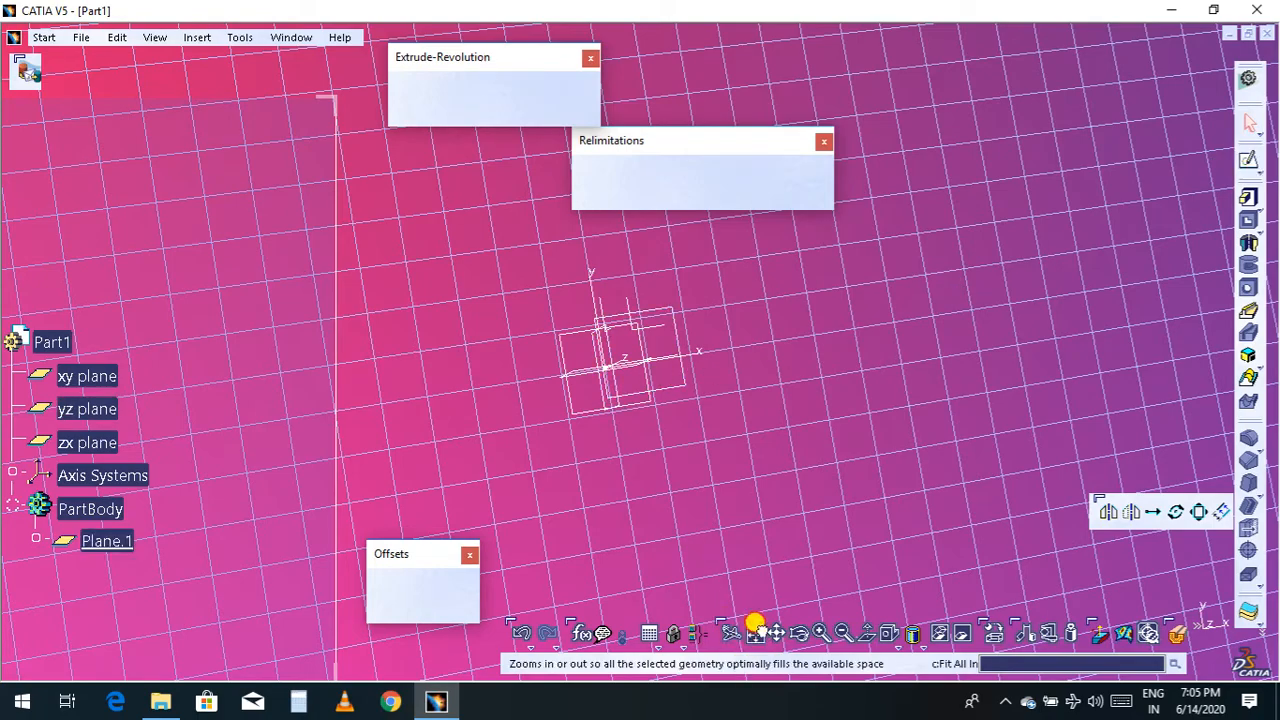
Start a new sketch on the yz plane
click(754, 633)
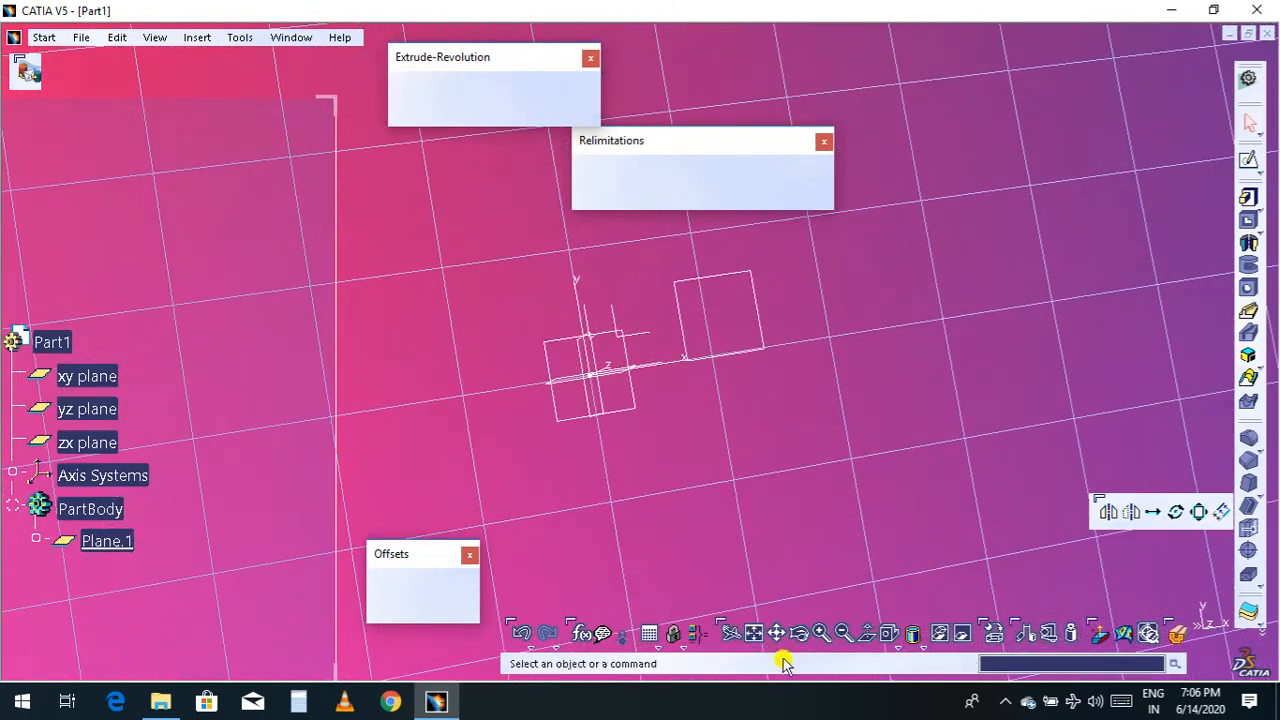
click(889, 633)
middle_drag(889, 597, 894, 374)
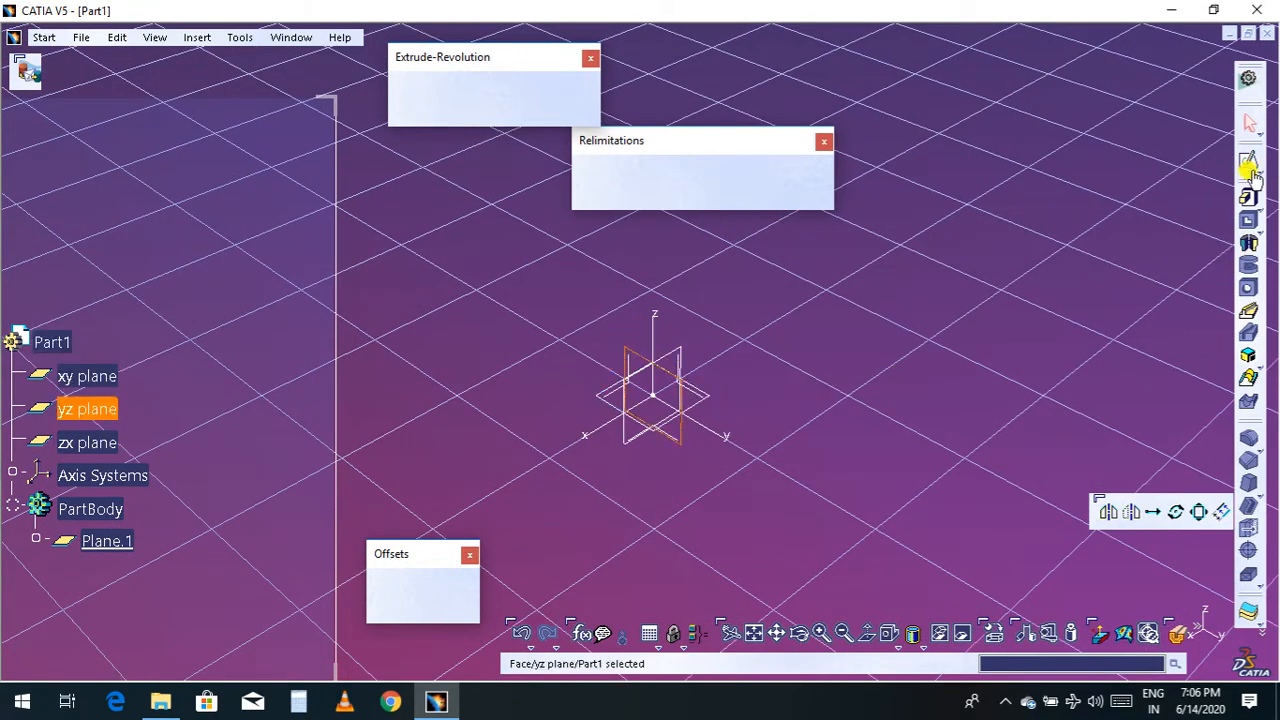
click(1238, 151)
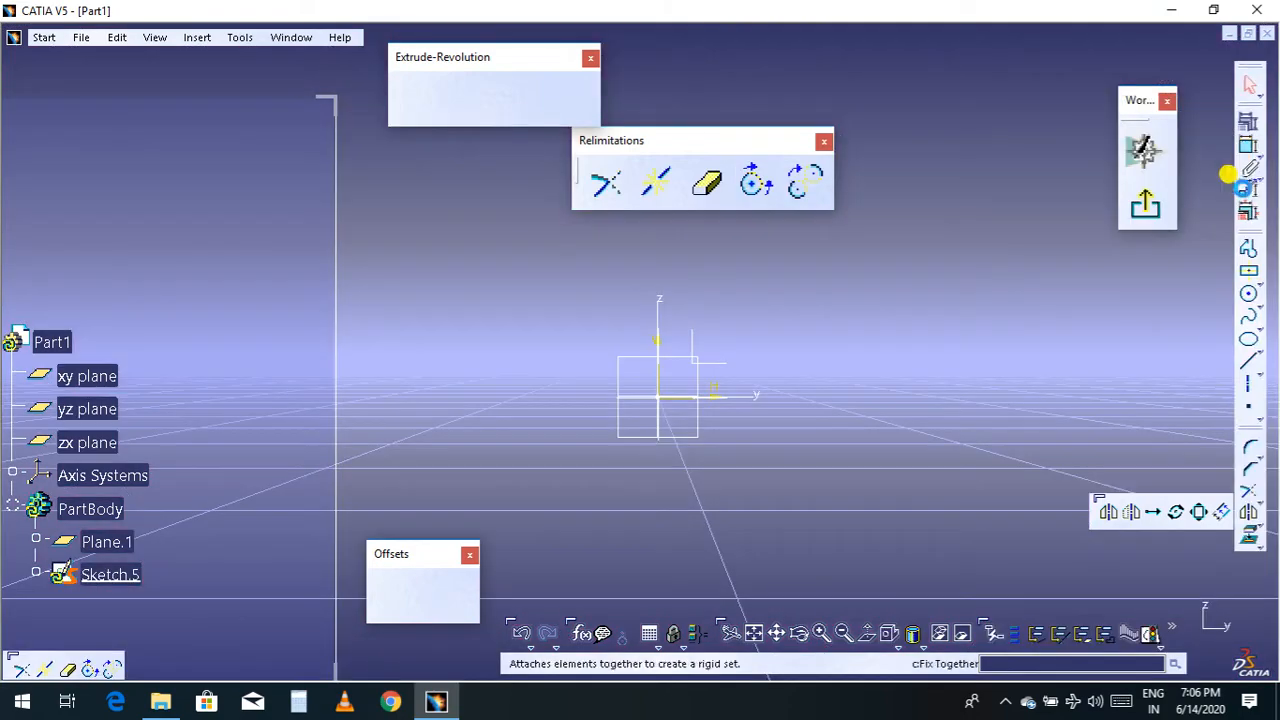
click(752, 633)
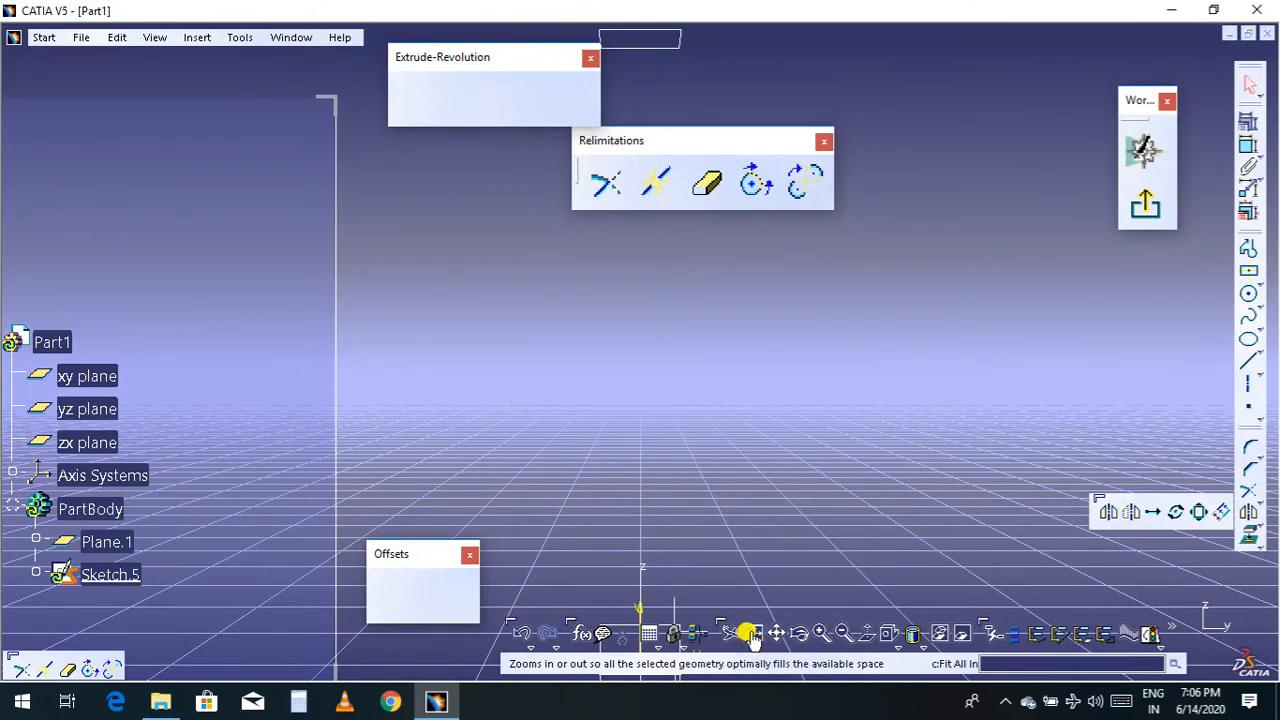
middle_drag(791, 537, 841, 376)
scroll(841, 377, up, 1)
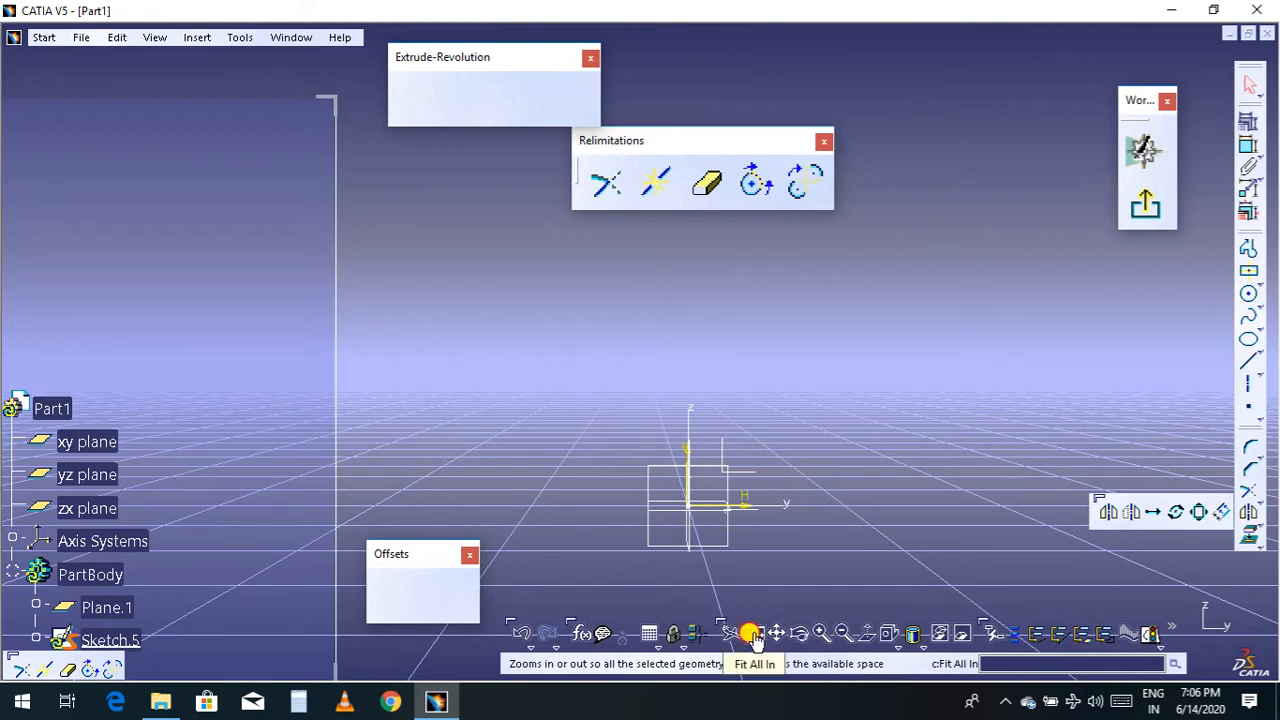
click(756, 640)
mouse_move(785, 545)
middle_down()
mouse_move(811, 479)
mouse_move(924, 402)
mouse_move(1006, 380)
middle_up()
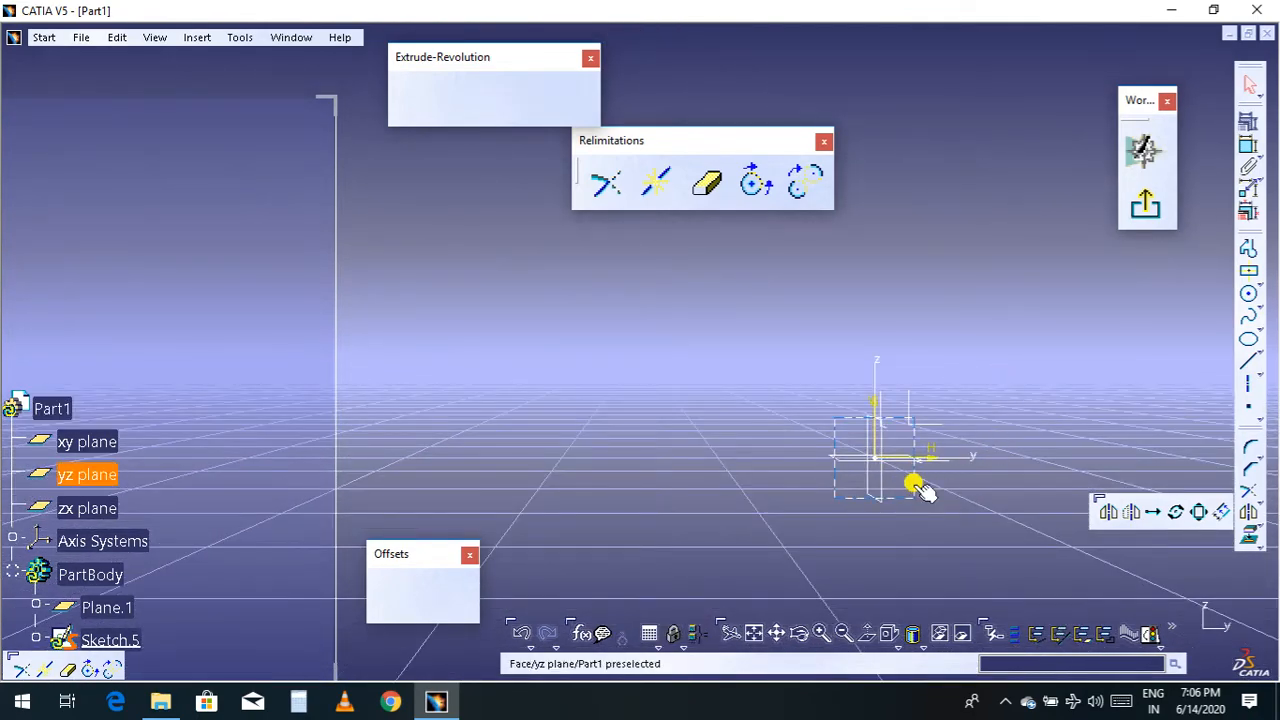
Sketch a centered rectangle about 5 by 3 mm around the origin and exit the sketch
click(1249, 293)
click(1251, 271)
click(874, 458)
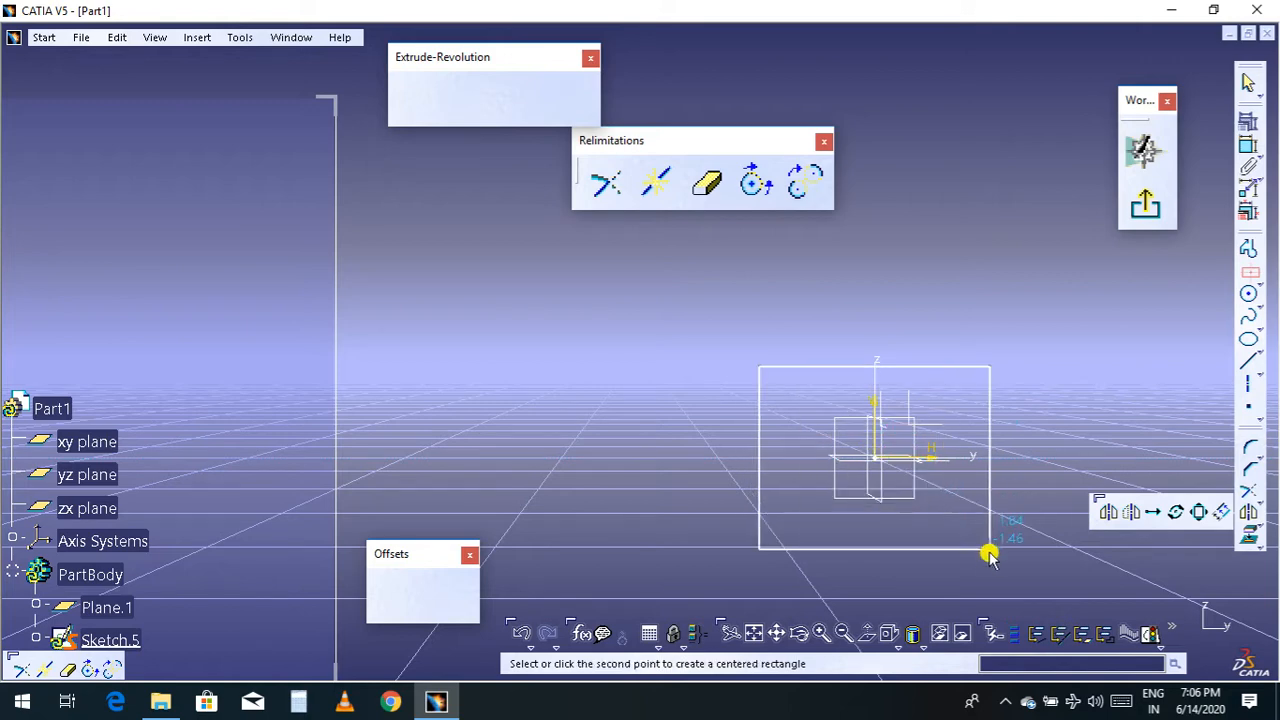
click(1038, 552)
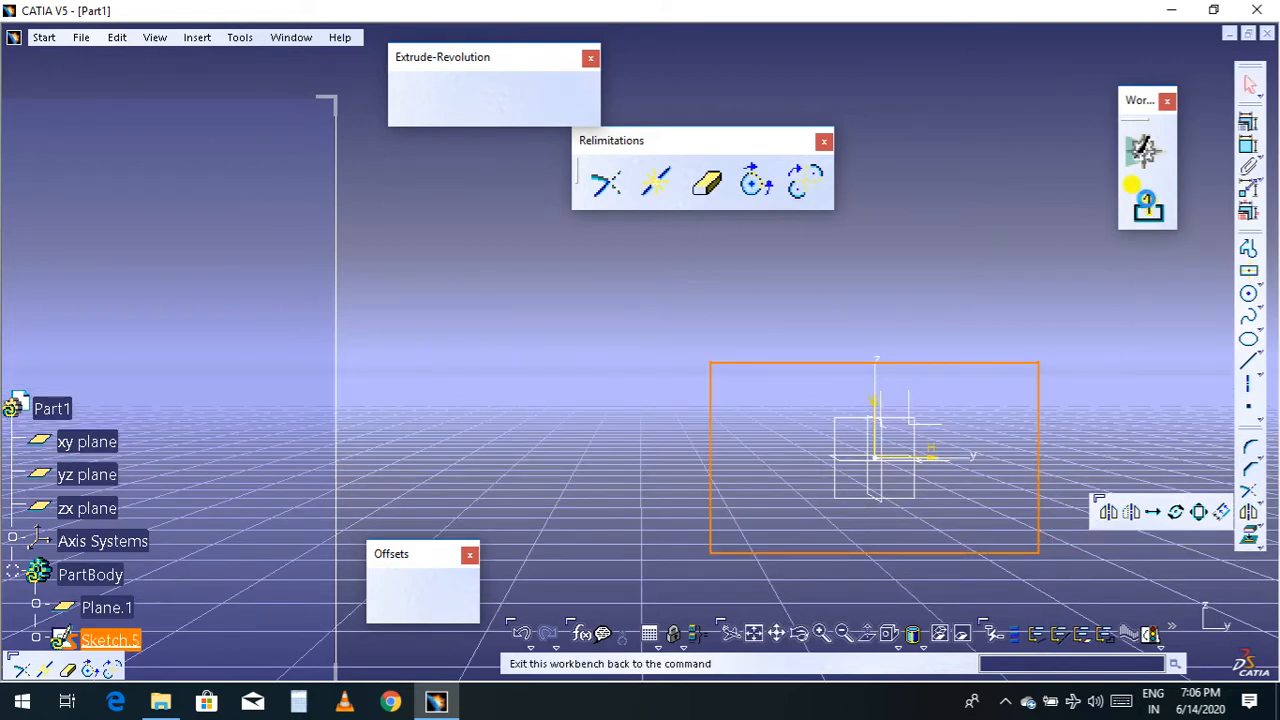
click(1146, 198)
mouse_move(1033, 373)
middle_down()
mouse_move(977, 274)
mouse_move(1000, 283)
middle_up()
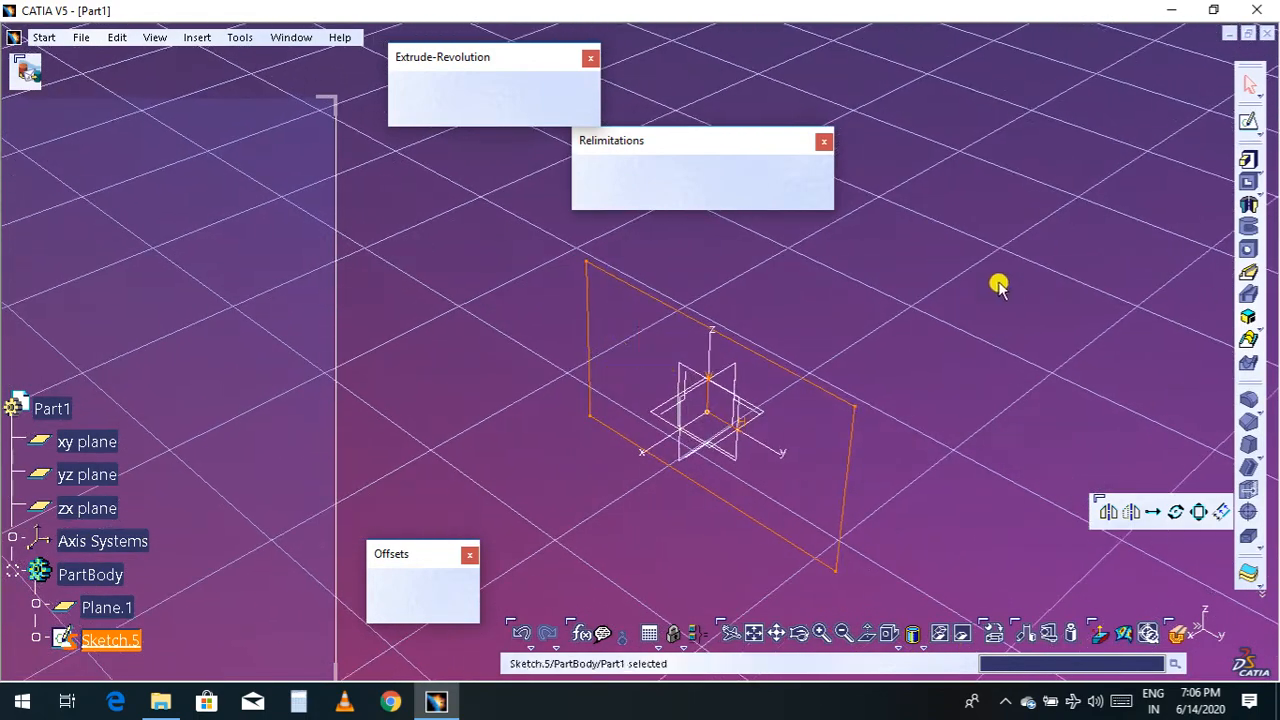
Pad the rectangle with both the first and second limits set to 20 mm
click(1248, 162)
middle_drag(950, 450, 1032, 284)
middle_drag(948, 500, 1033, 310)
scroll(852, 434, up, 1)
middle_drag(852, 434, 797, 470)
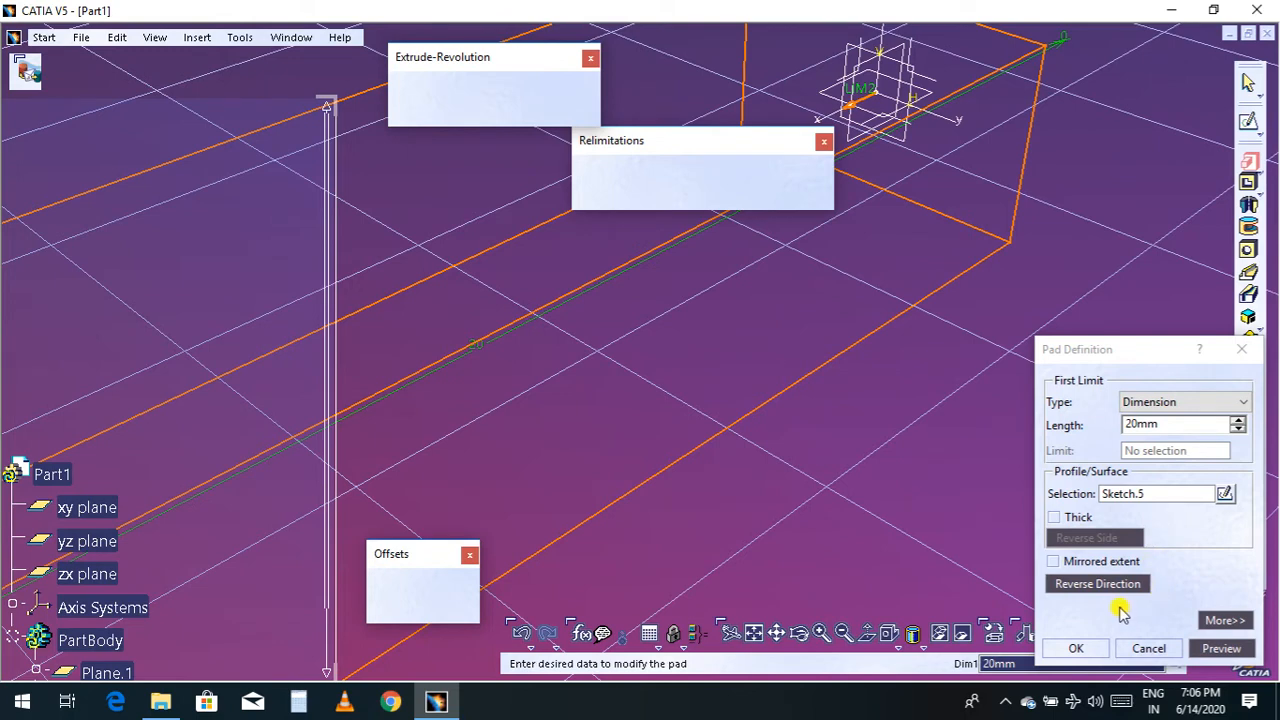
click(1222, 621)
double_click(1163, 423)
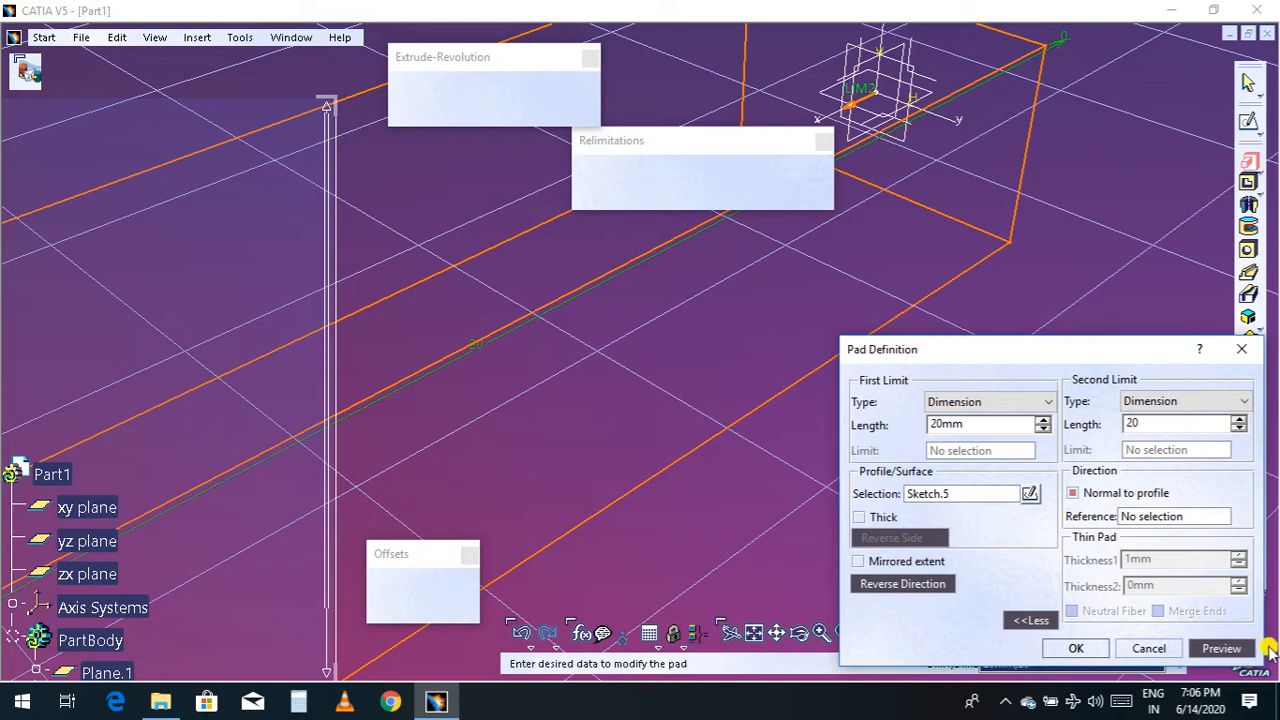
click(1222, 648)
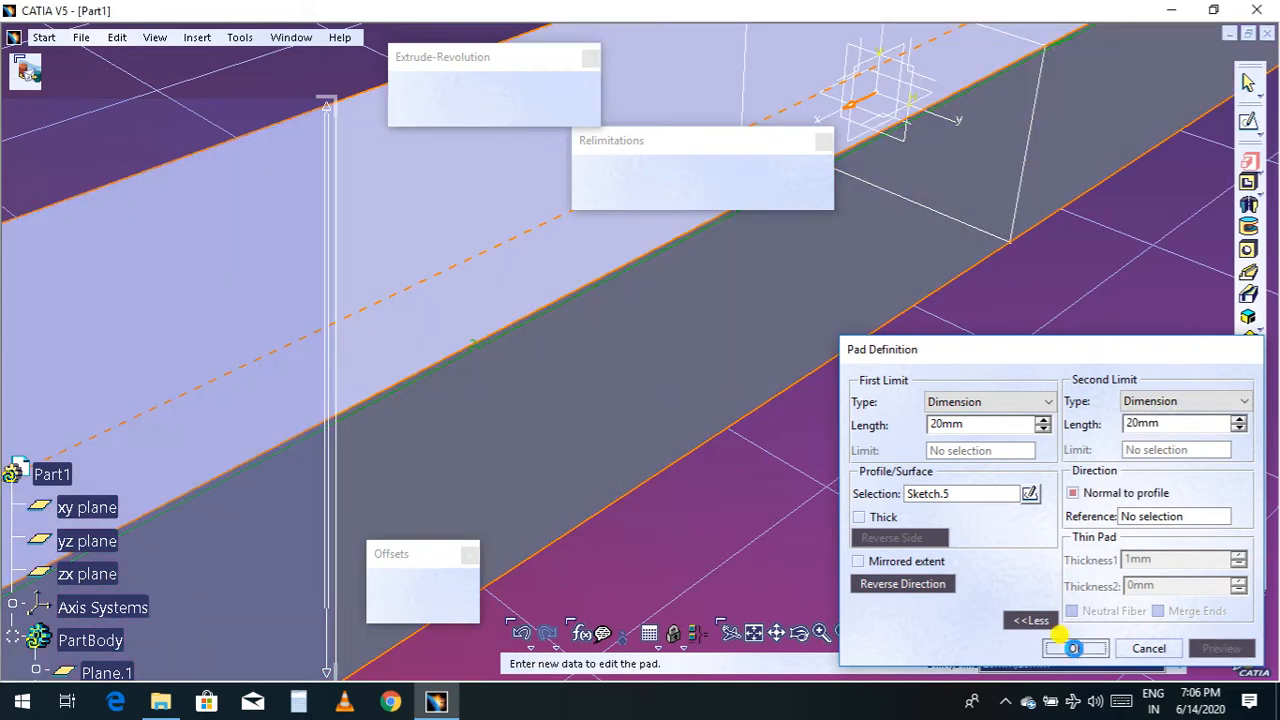
click(1075, 648)
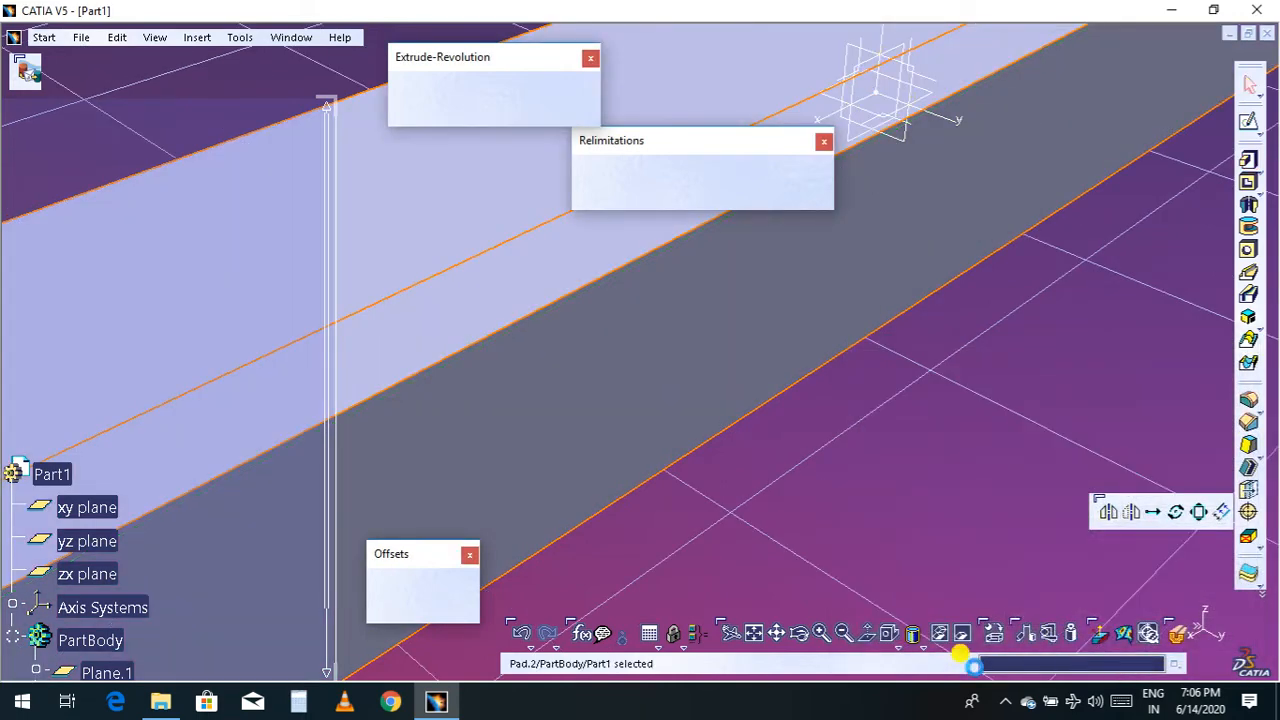
Sketch a small circle centered on the origin on the yz plane, inside the bar's cross-section, and exit the sketch
click(755, 636)
middle_drag(845, 490, 963, 451)
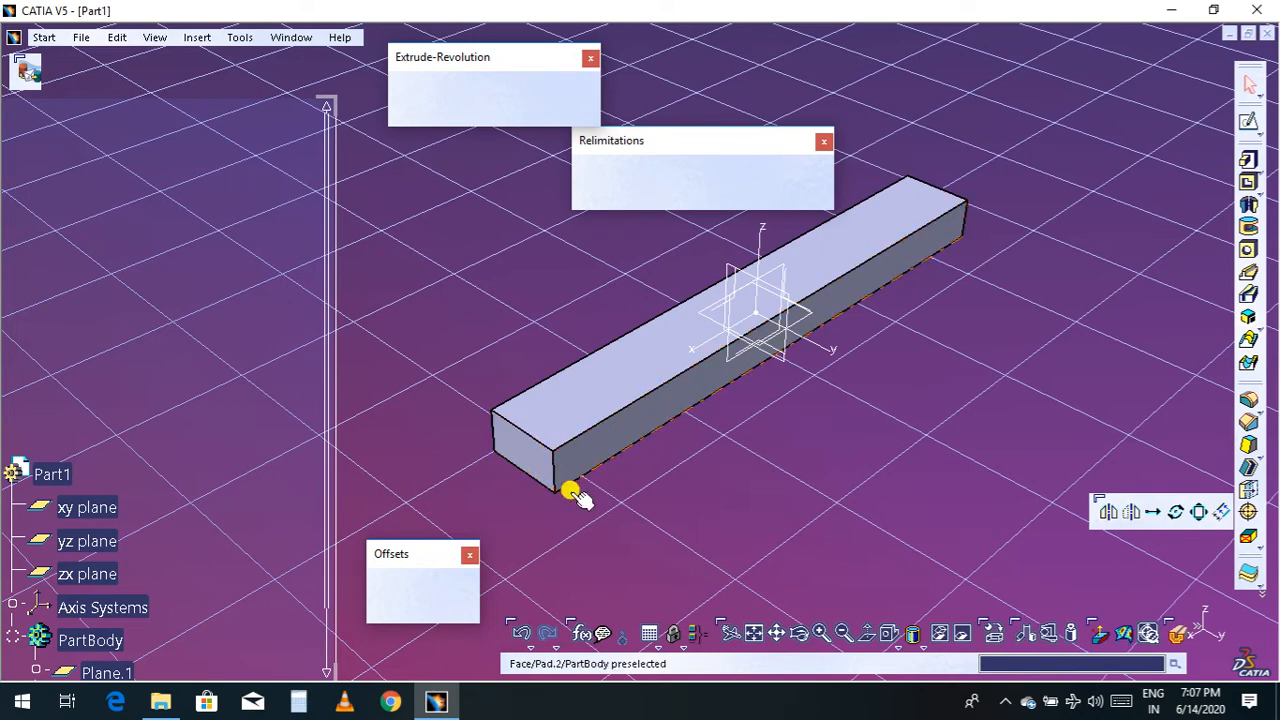
middle_drag(843, 463, 822, 398)
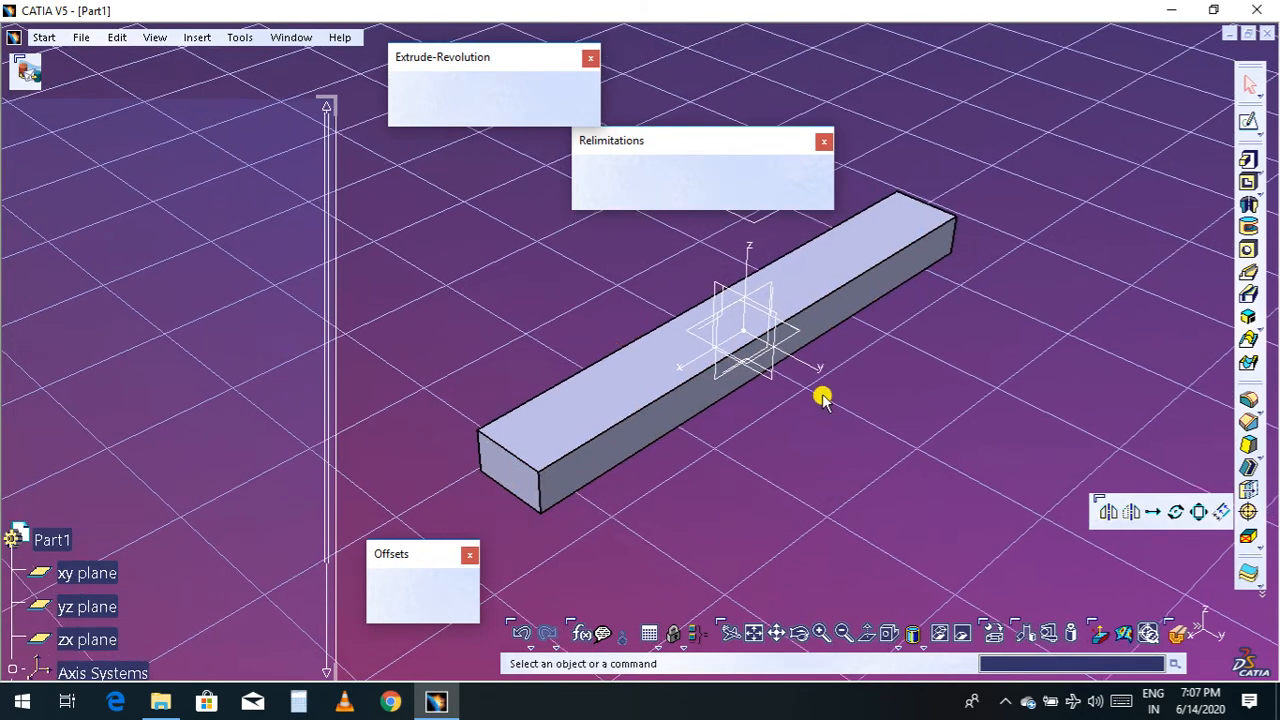
click(775, 352)
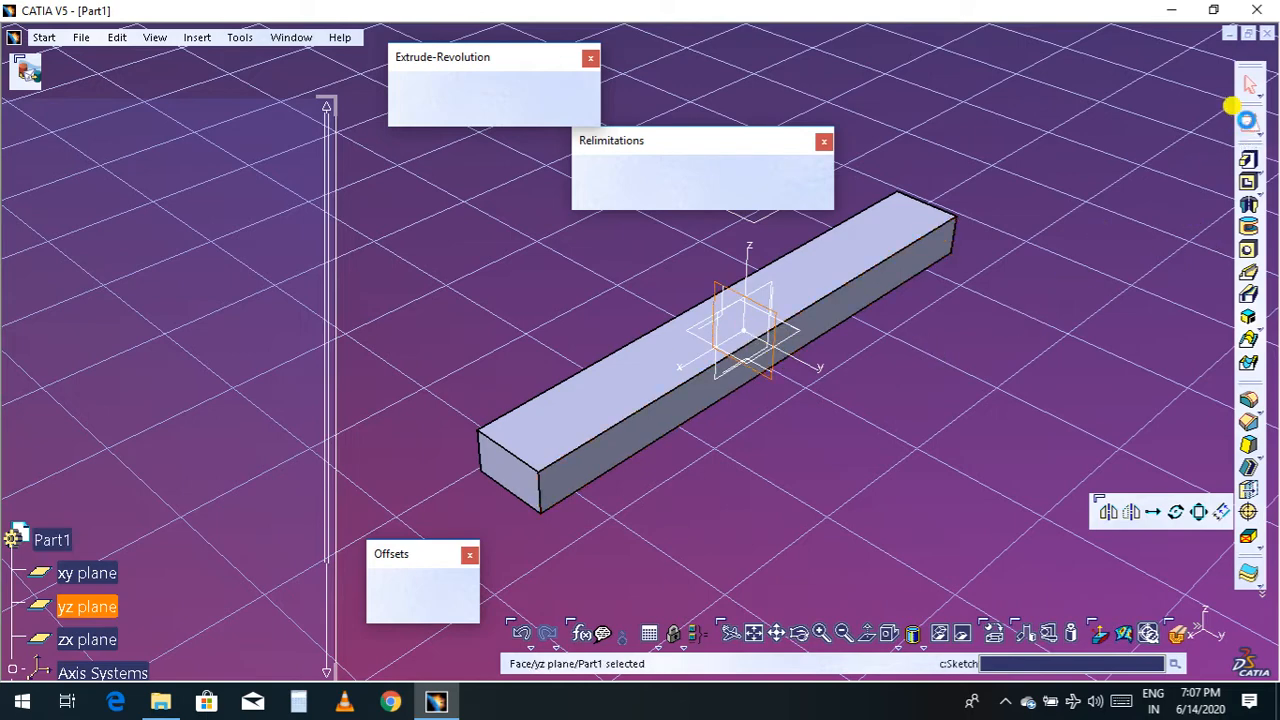
click(1244, 118)
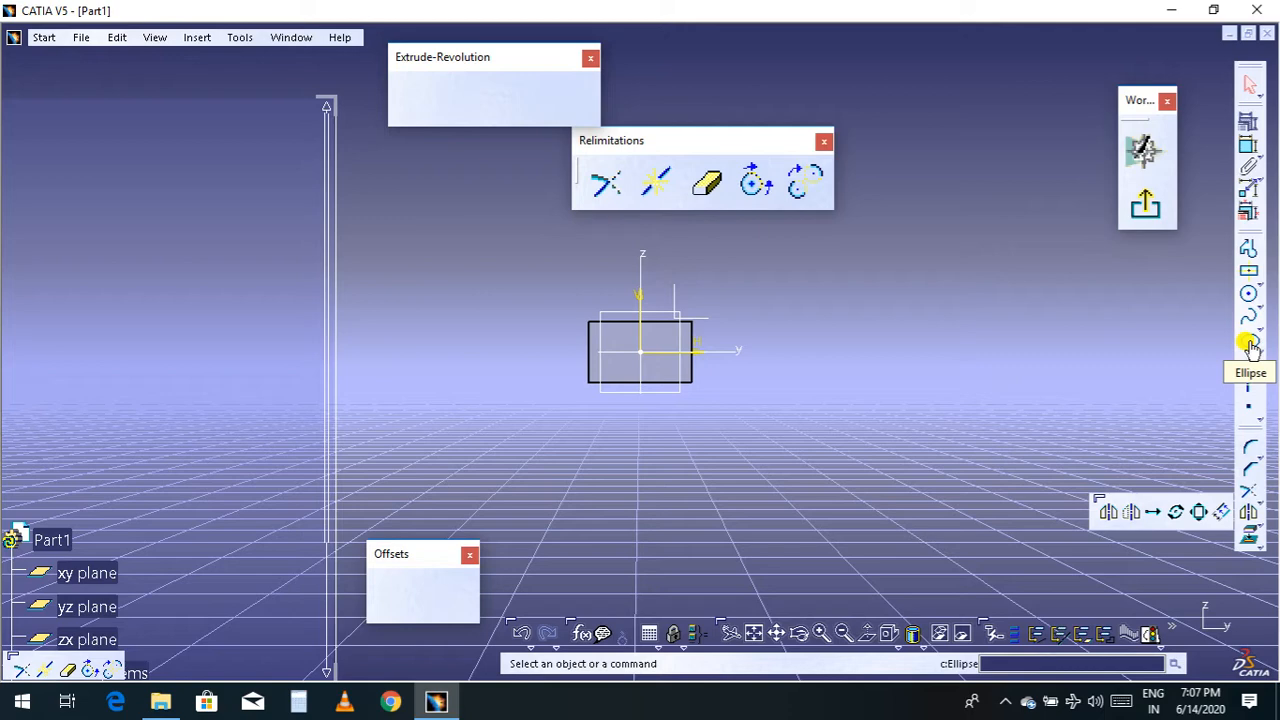
click(1248, 293)
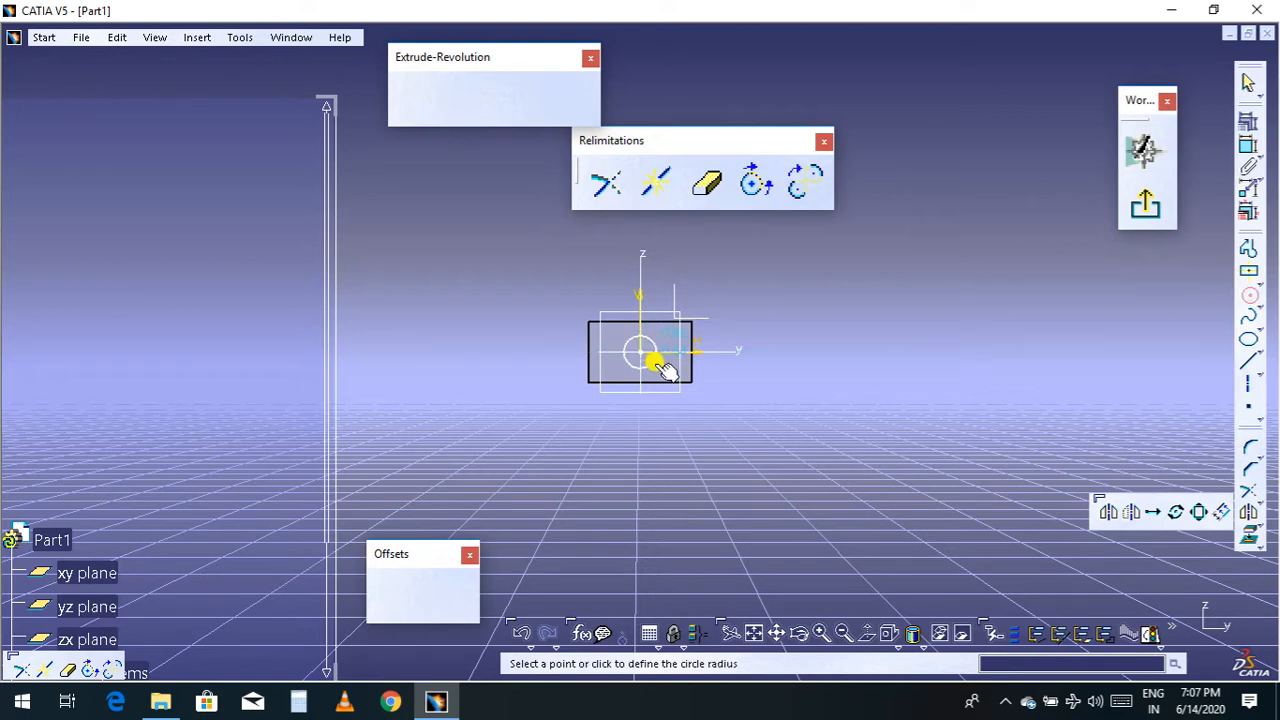
click(657, 362)
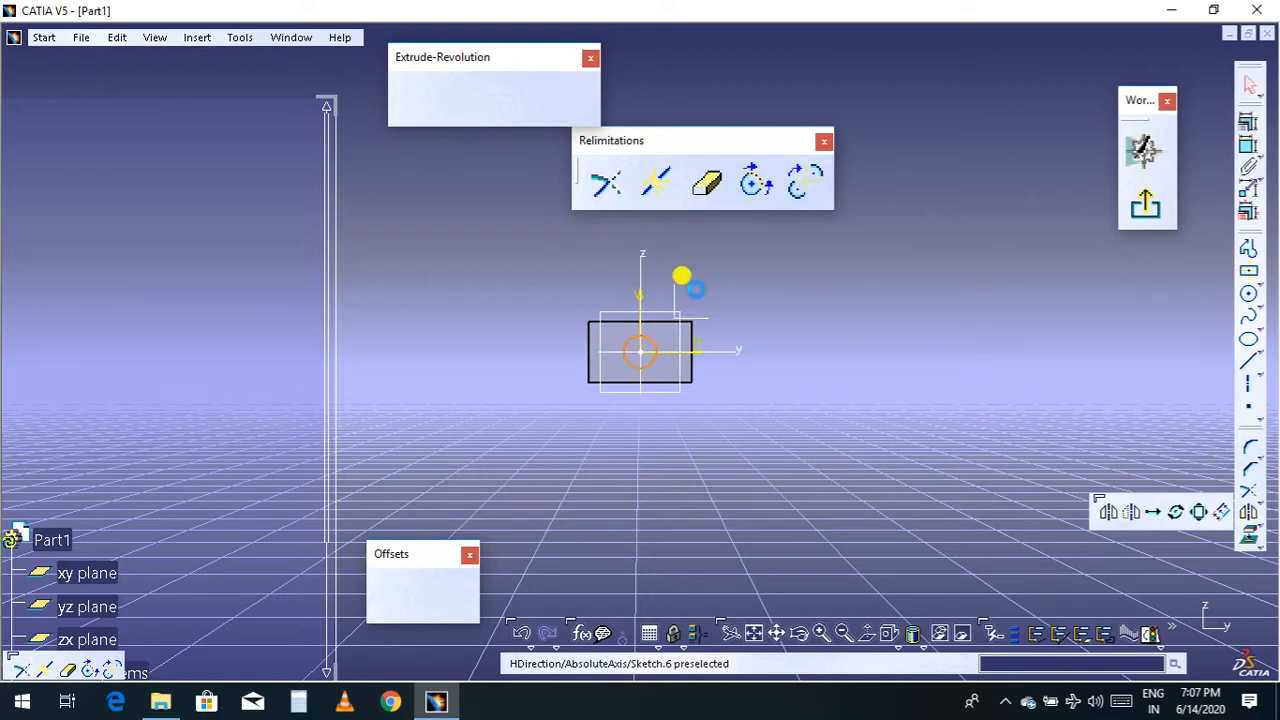
click(1138, 203)
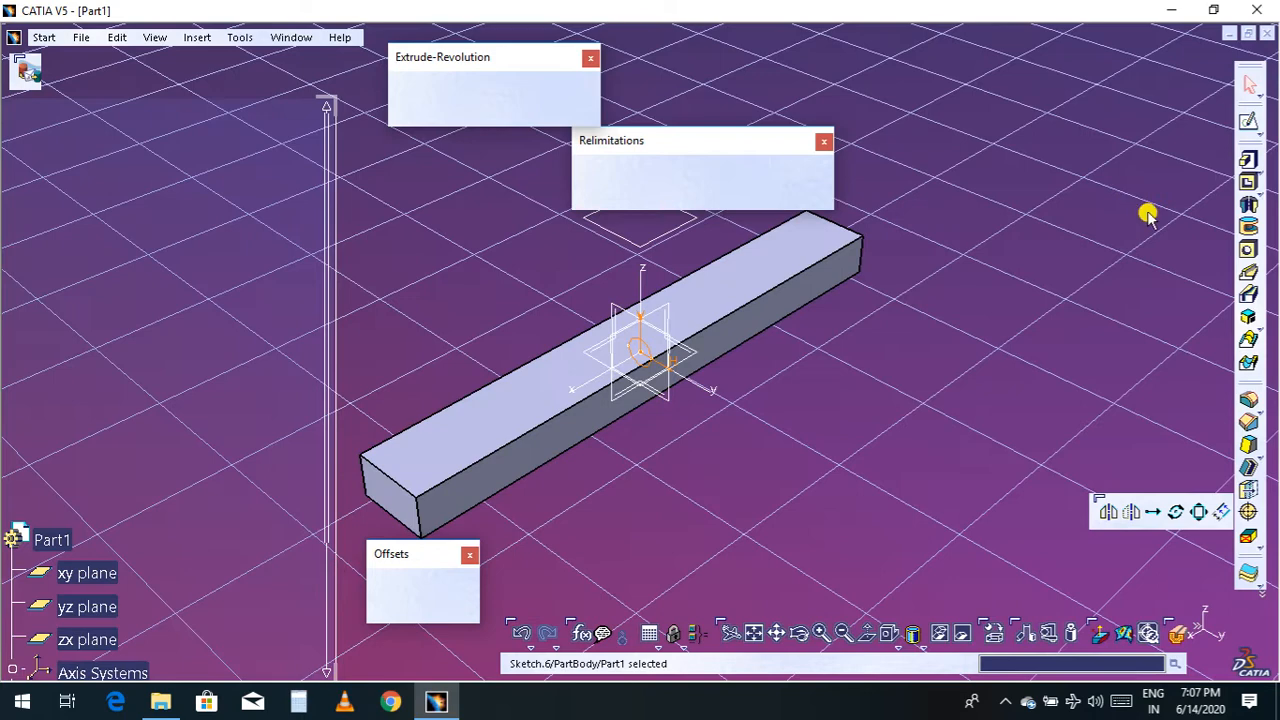
Sketch a small centered rectangle on the bar's end face on the positive x side and exit the sketch
middle_drag(897, 437, 1020, 366)
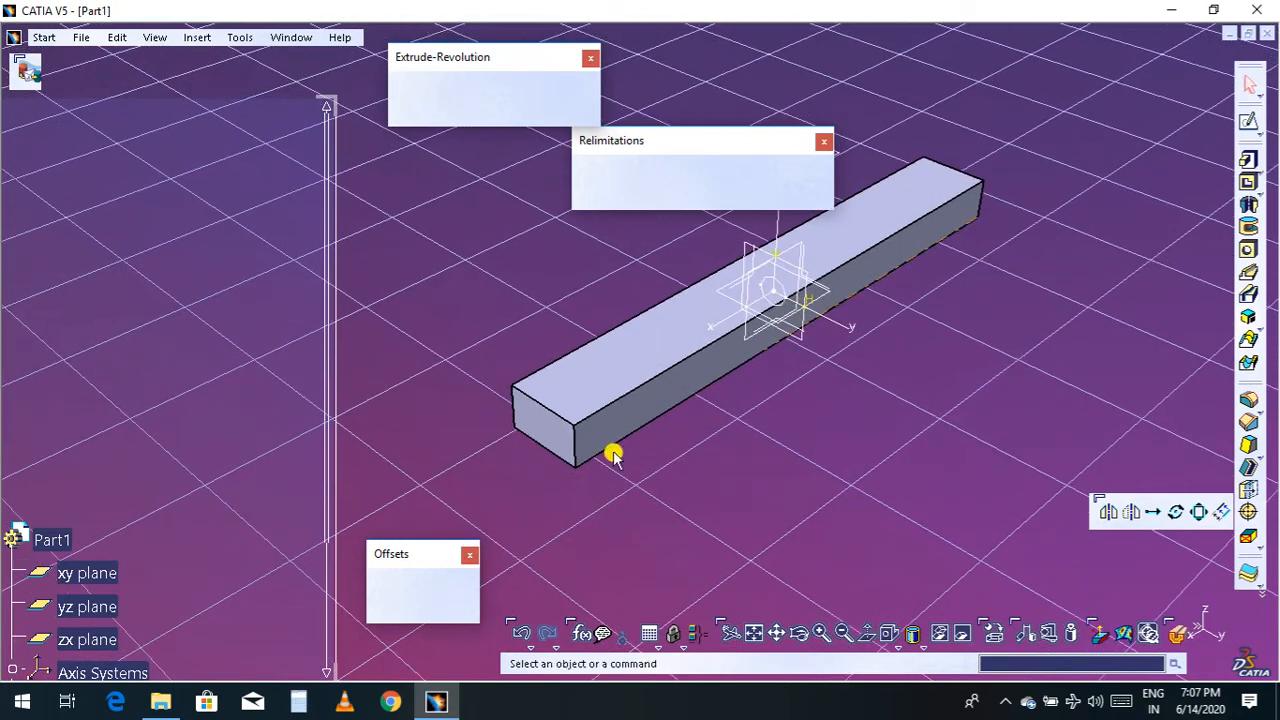
click(563, 434)
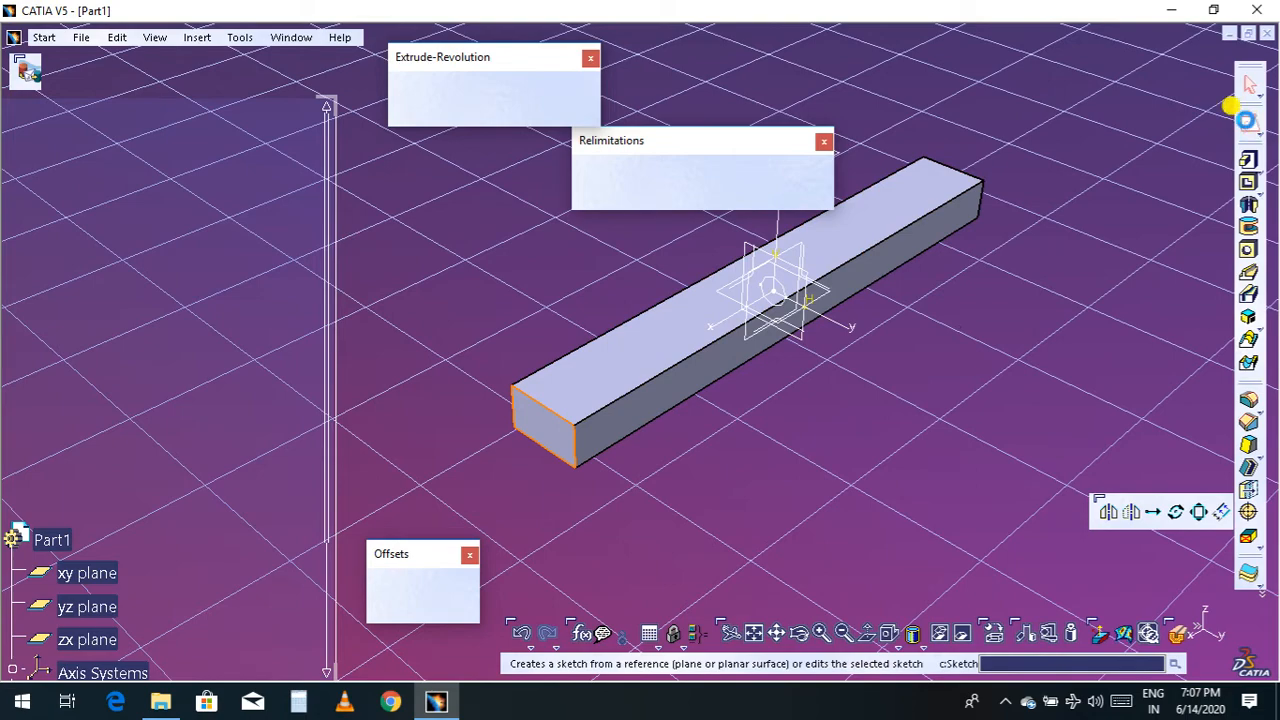
click(1246, 120)
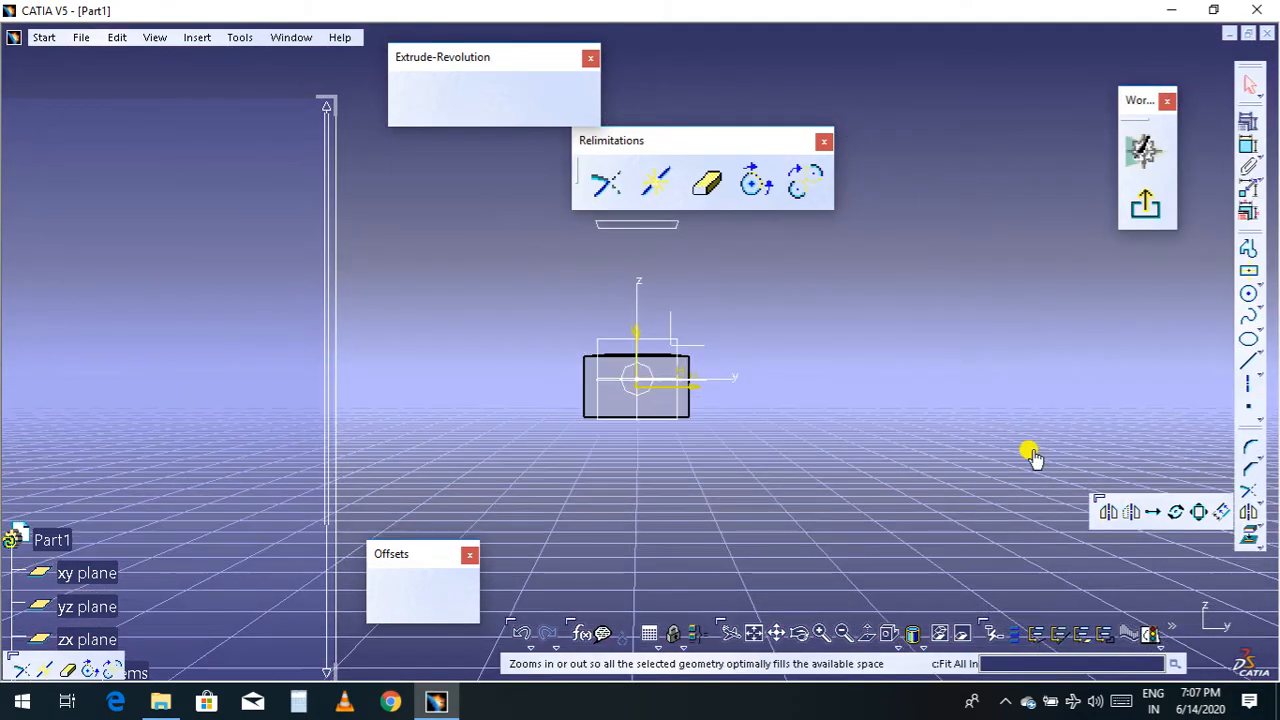
click(1247, 272)
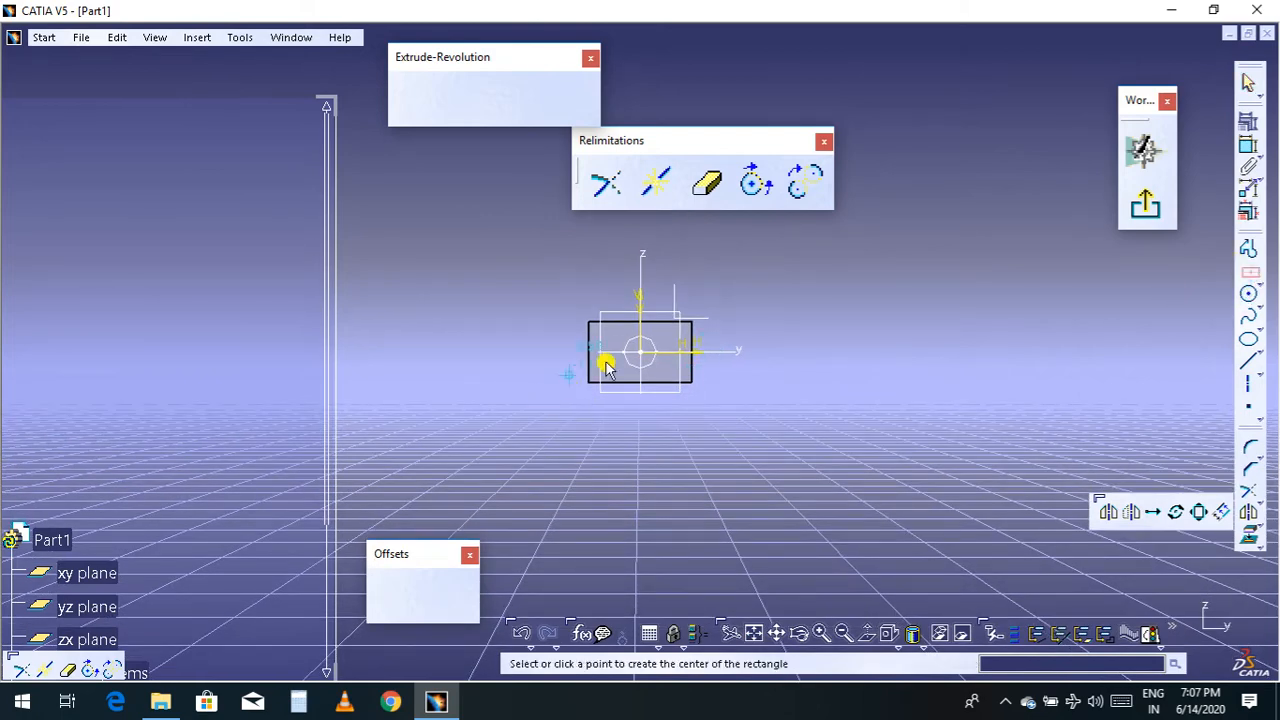
click(640, 351)
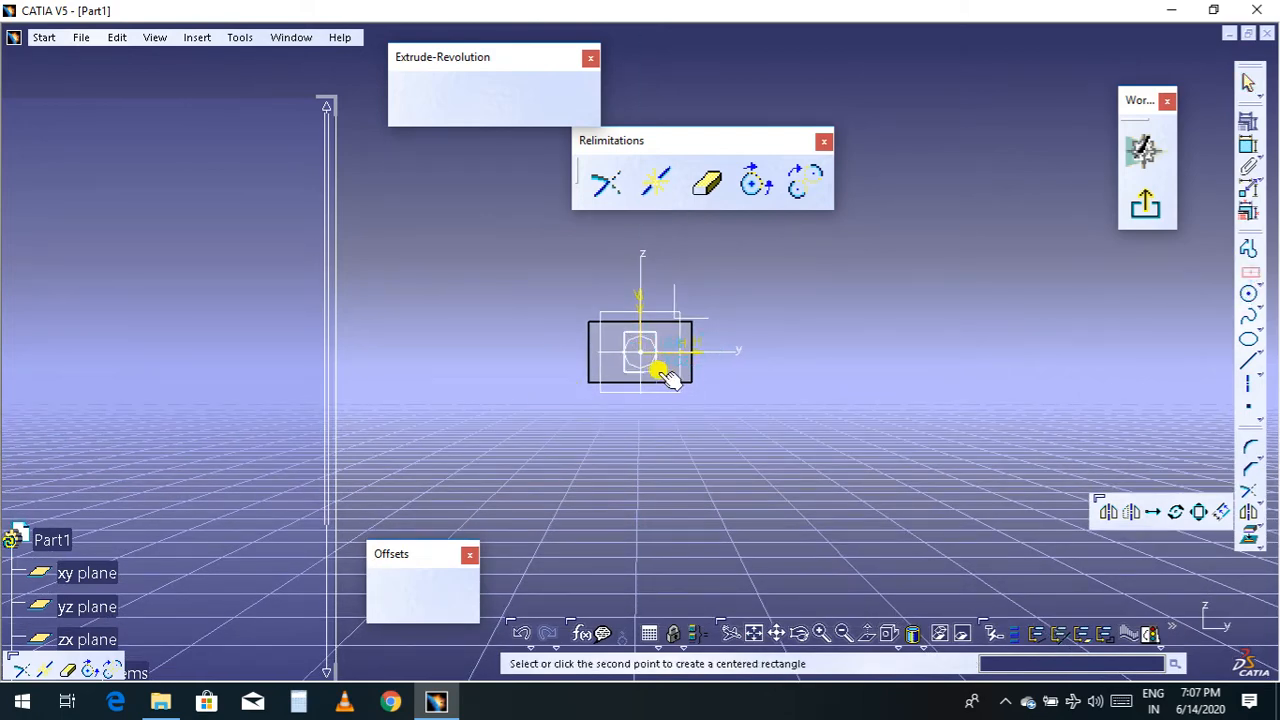
click(665, 371)
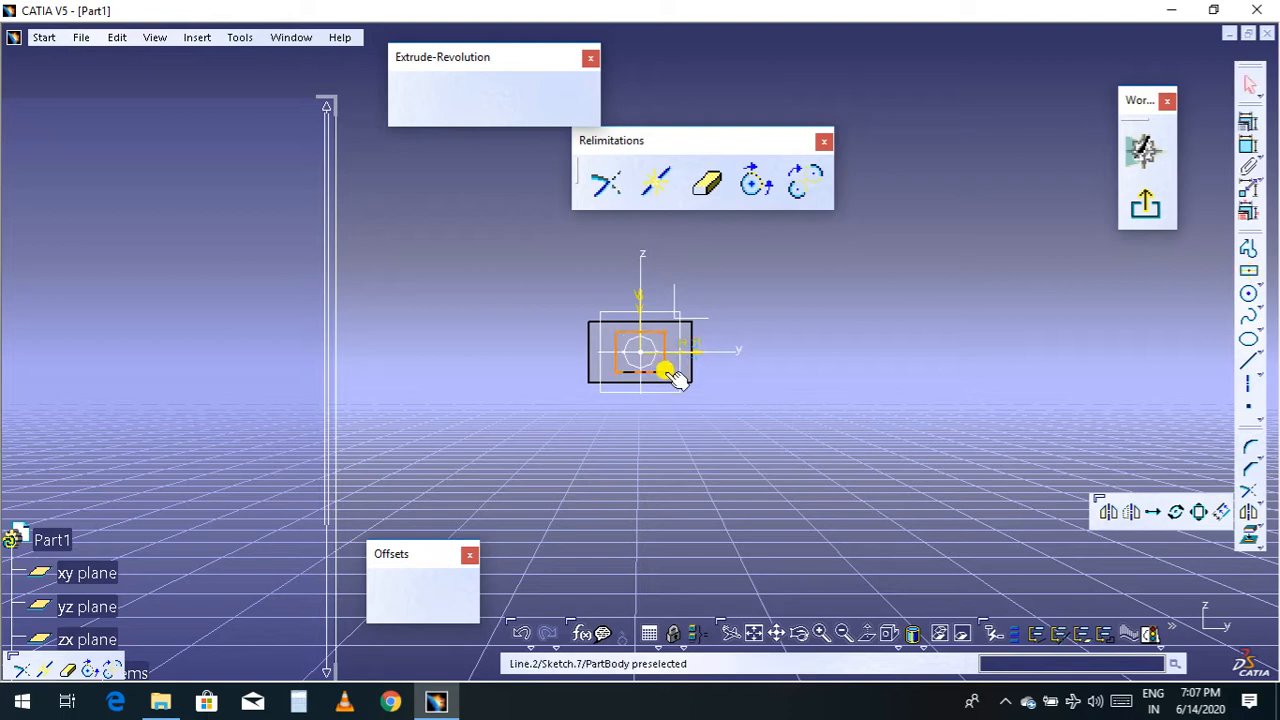
click(1140, 197)
Select the yz plane at the bar's middle and switch to the Generative Shape Design workbench
middle_drag(943, 410, 838, 400)
mouse_move(945, 262)
middle_down()
mouse_move(934, 351)
mouse_move(886, 373)
middle_up()
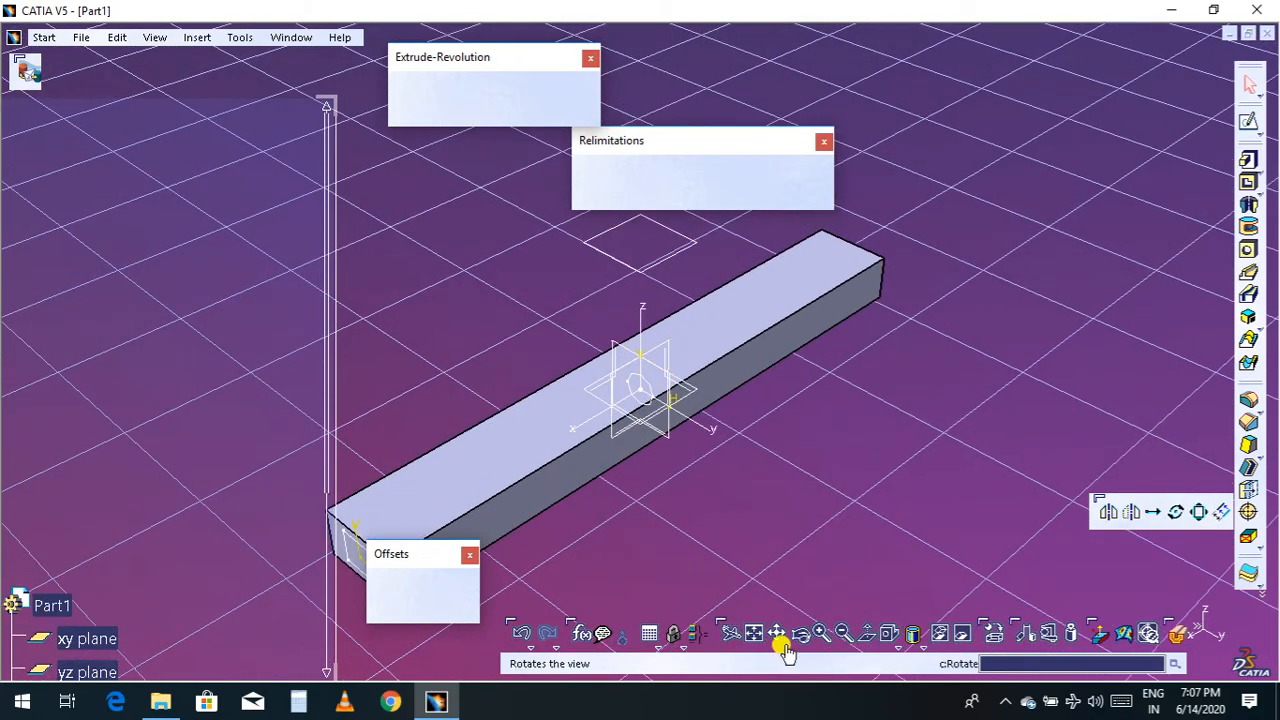
middle_drag(768, 464, 846, 424)
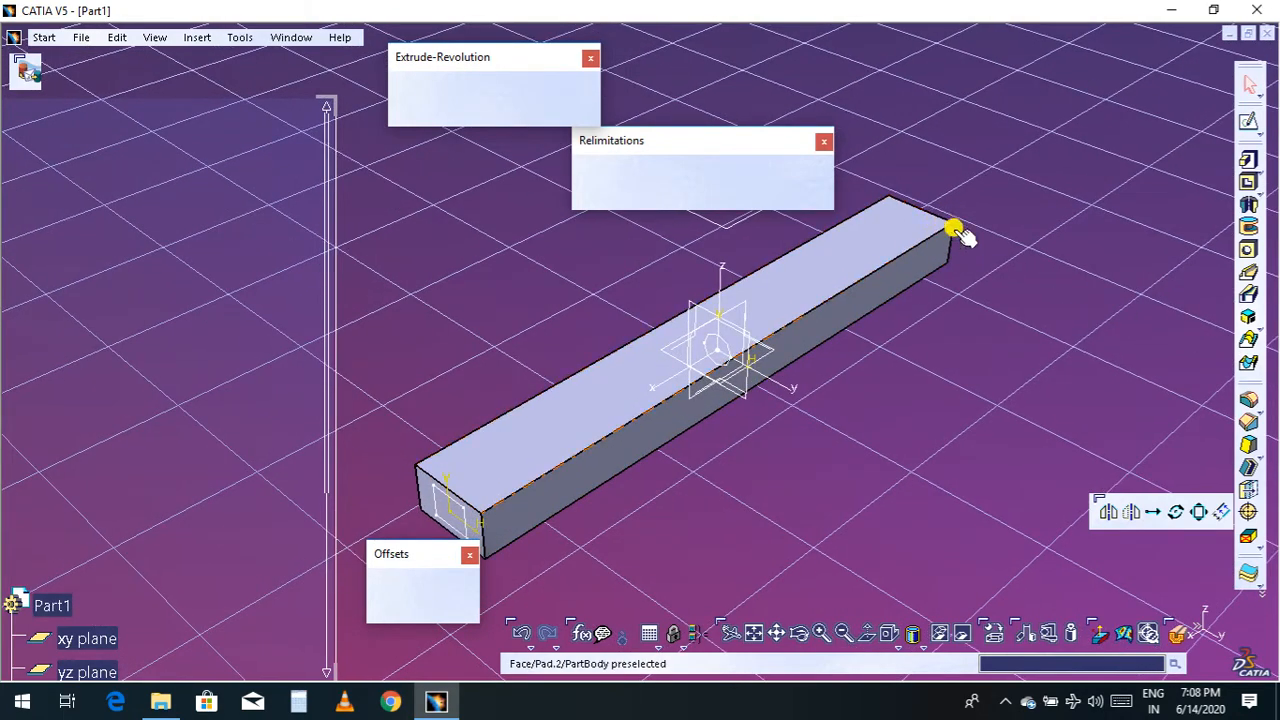
click(799, 633)
drag(849, 500, 557, 331)
middle_drag(914, 495, 669, 311)
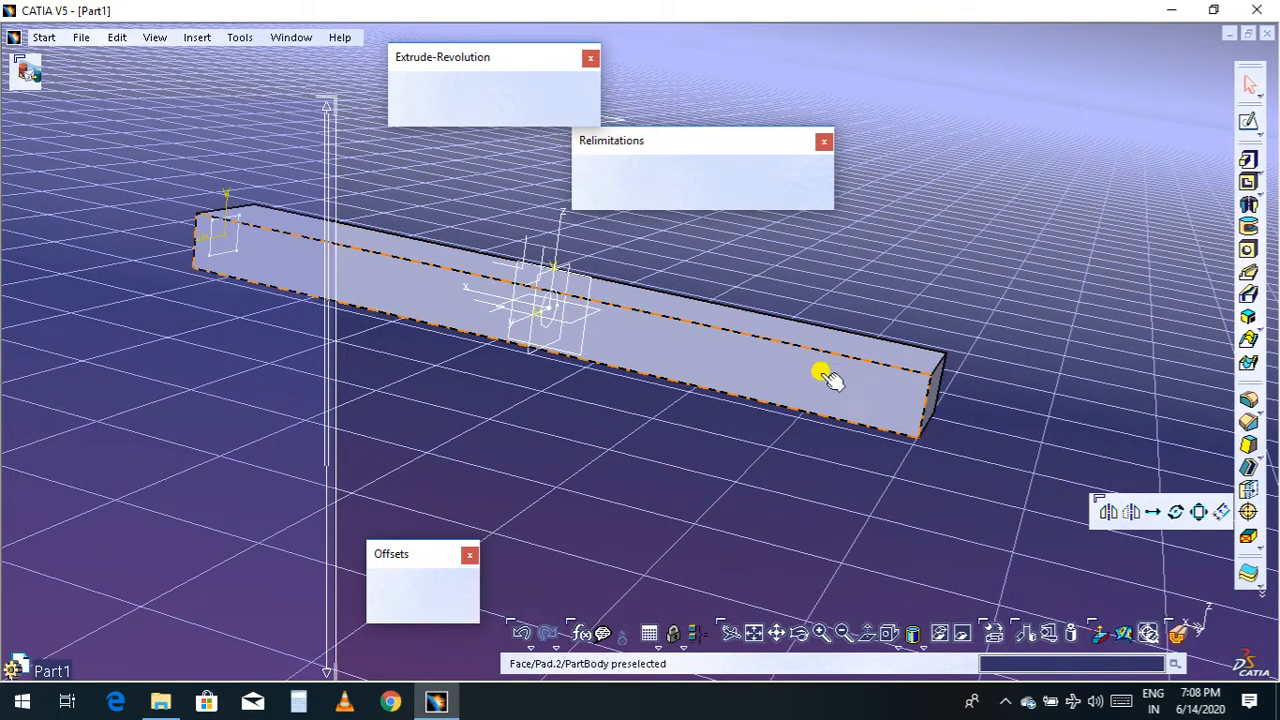
click(565, 278)
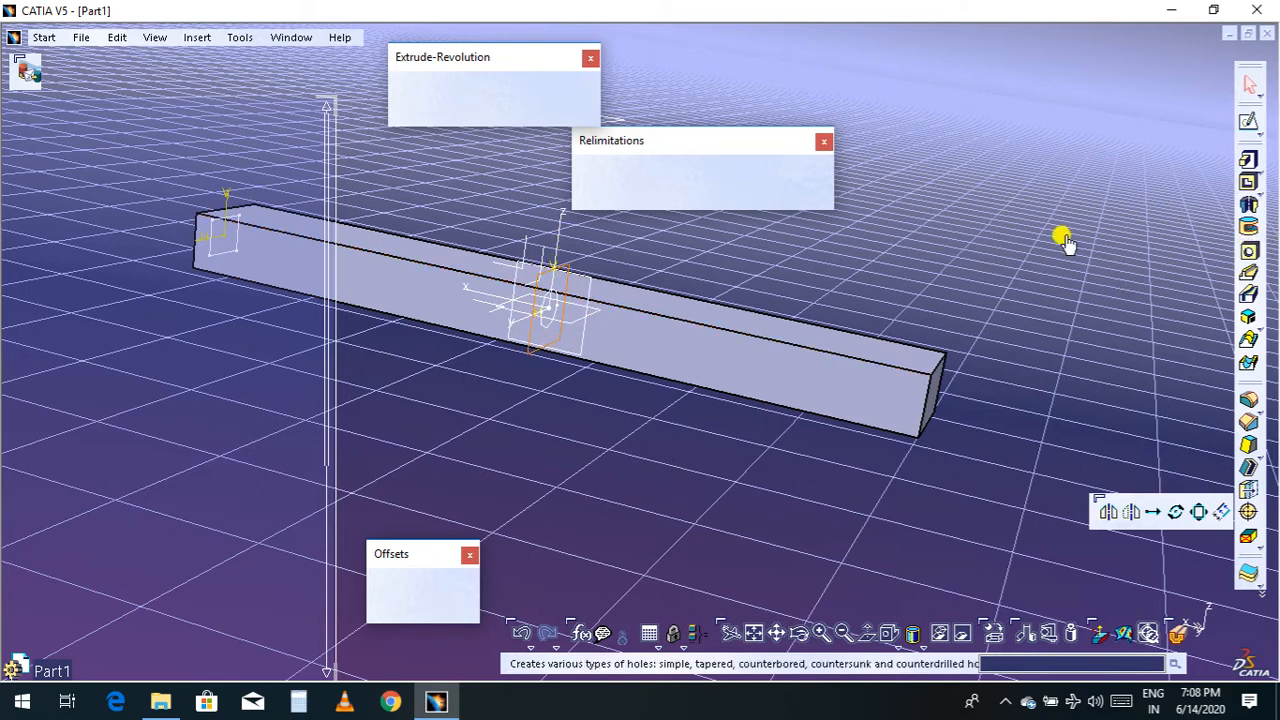
click(48, 39)
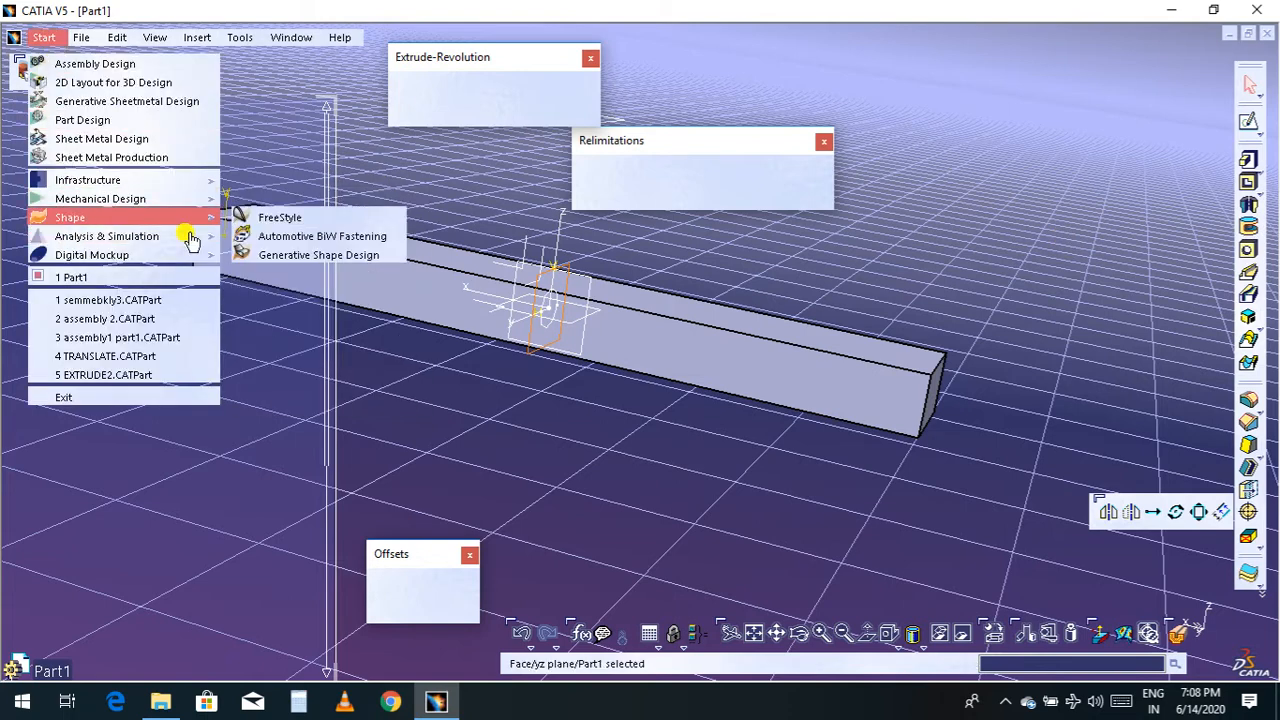
mouse_move(194, 220)
click(292, 255)
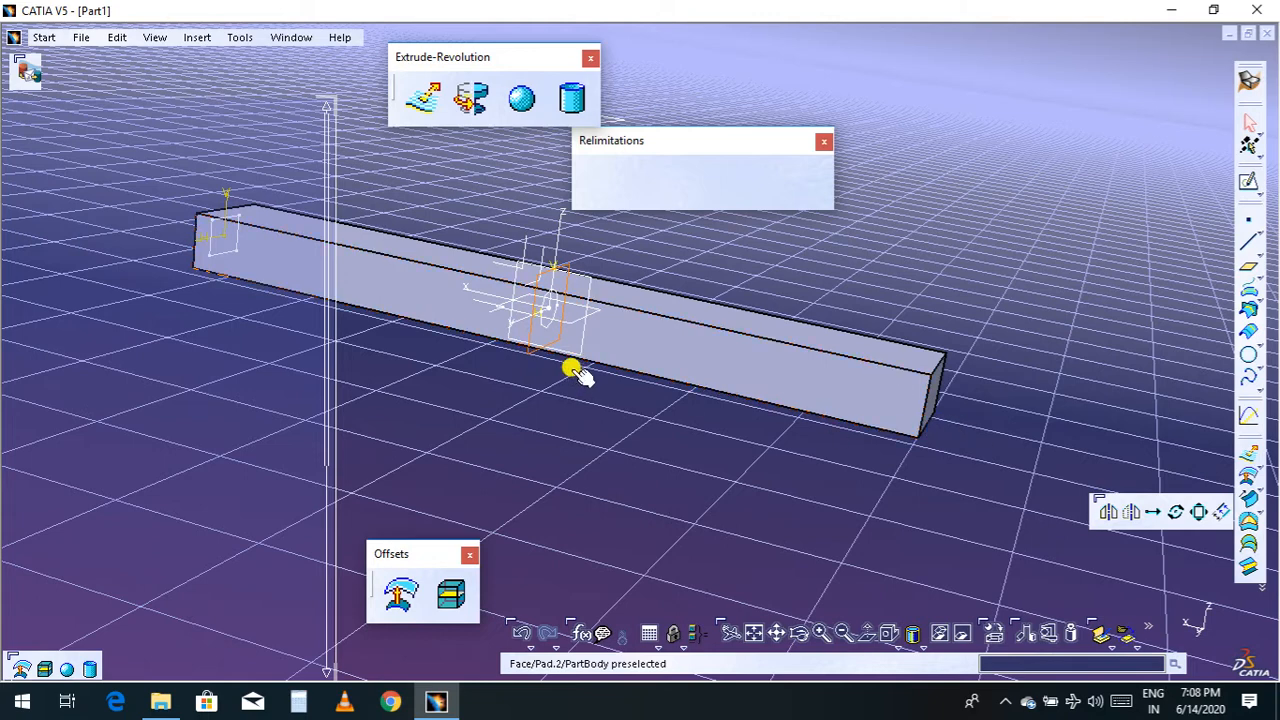
Create a plane offset 15 mm from the yz plane, with its direction reversed toward the bar's negative x end
click(1250, 268)
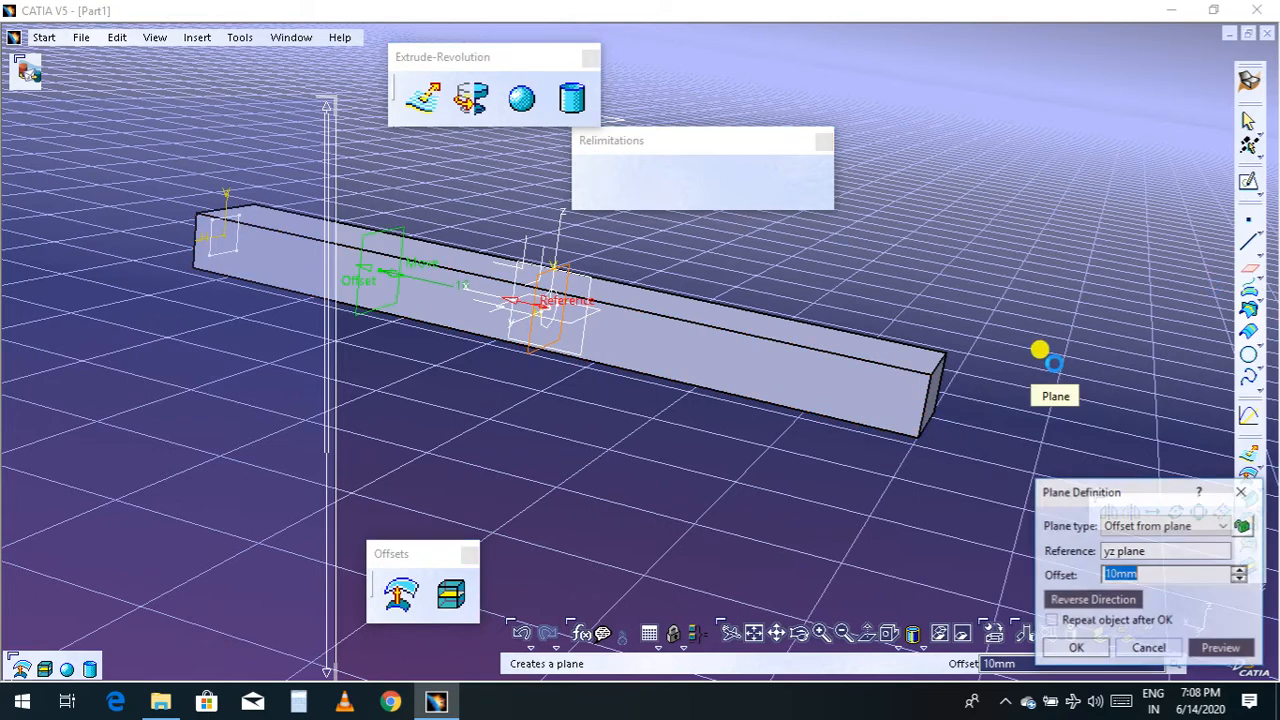
click(526, 304)
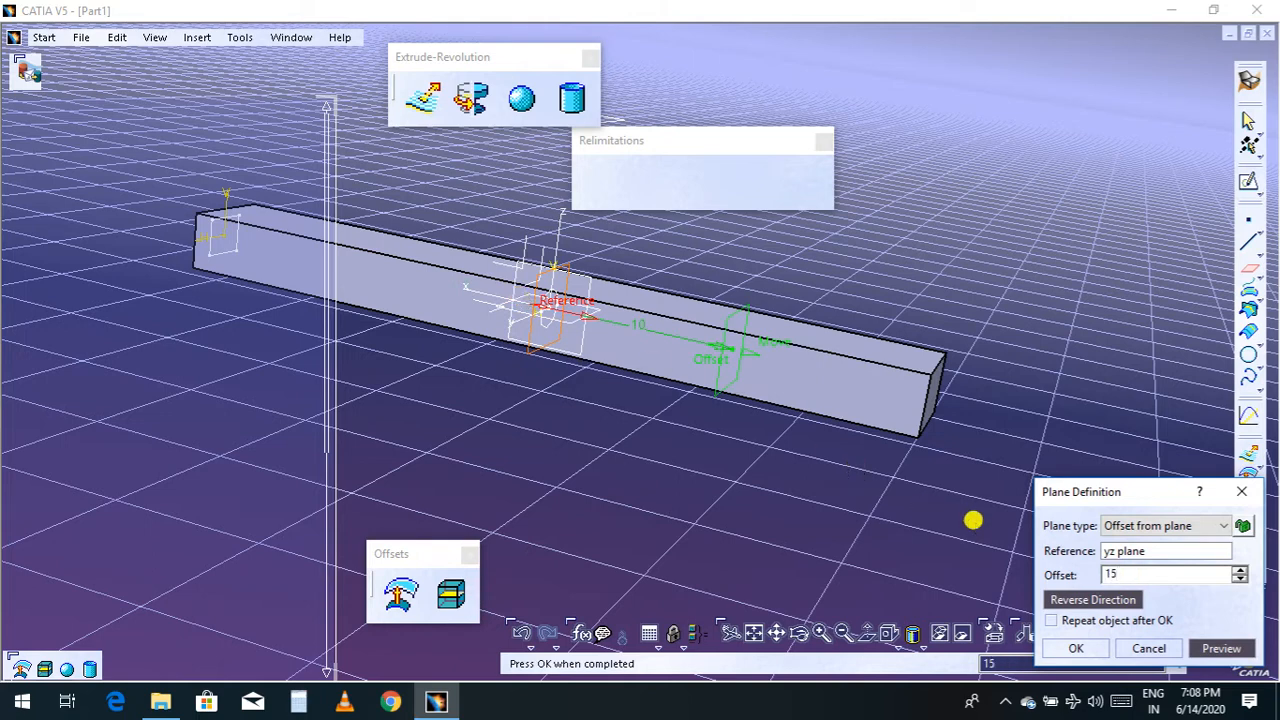
click(1205, 652)
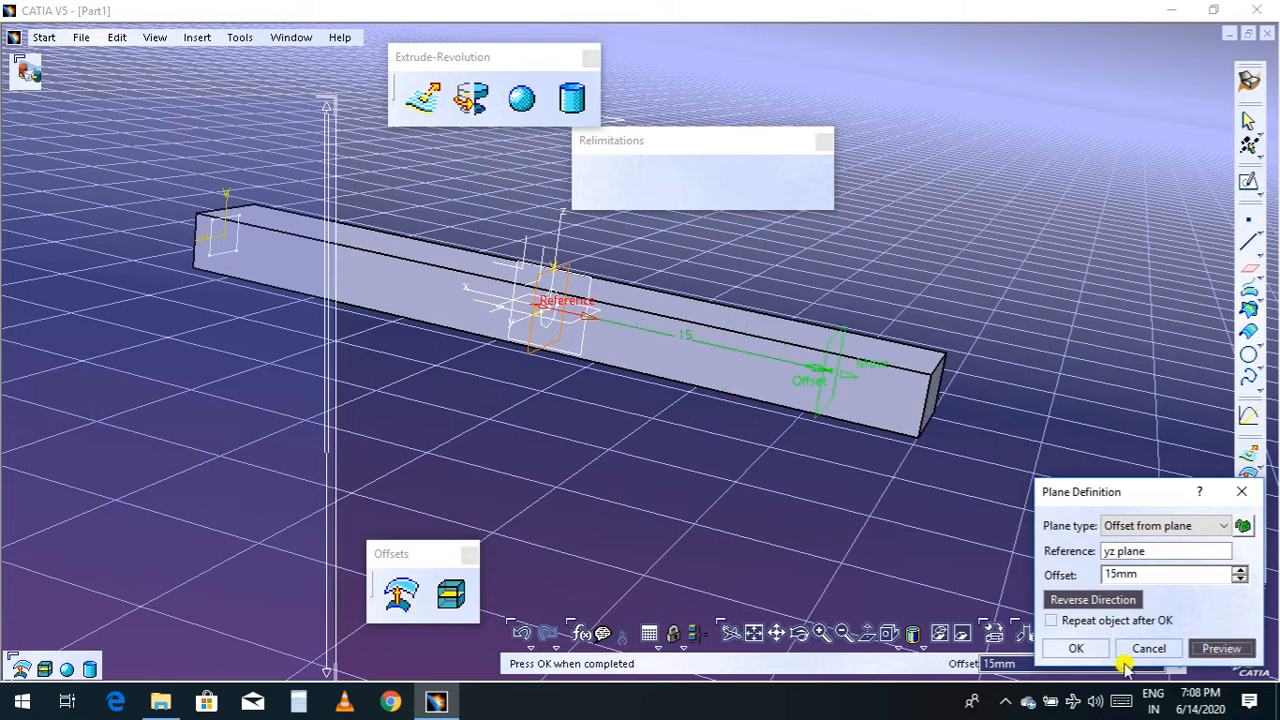
click(1076, 649)
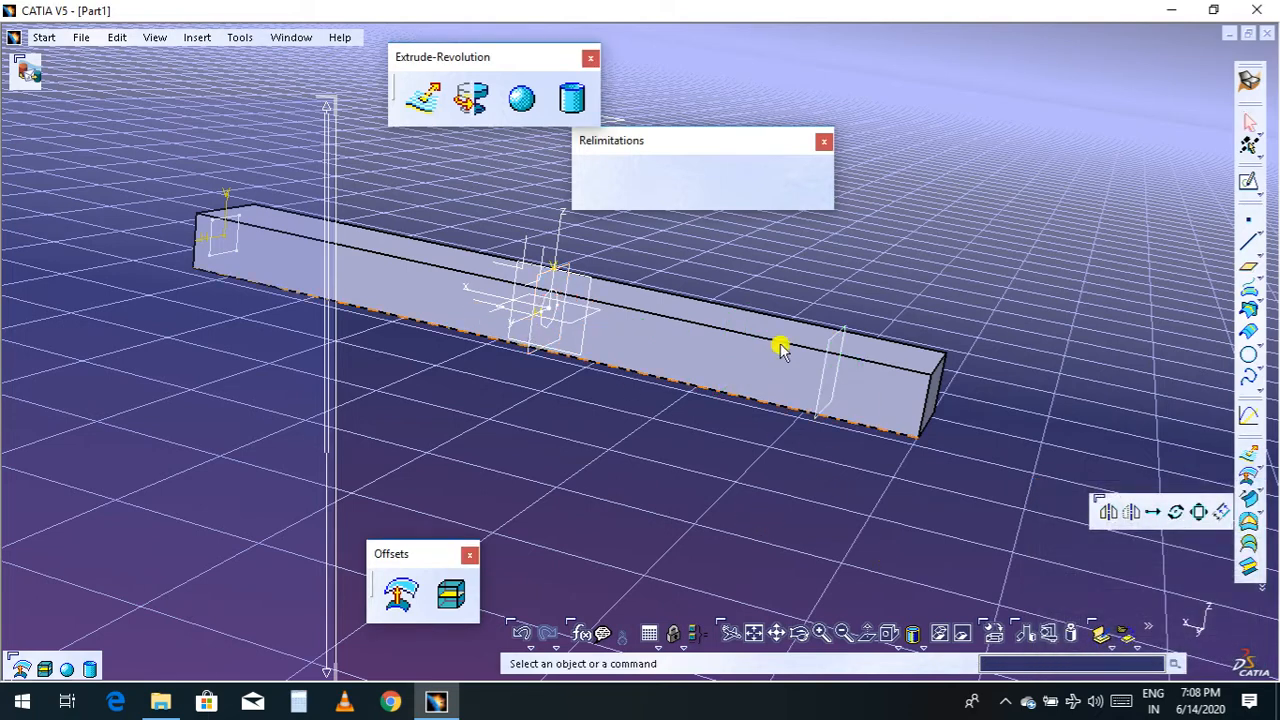
Sketch an origin-centered circle on the 15 mm offset plane, larger than the middle circle but inside the bar's cross-section, and exit the sketch
click(838, 332)
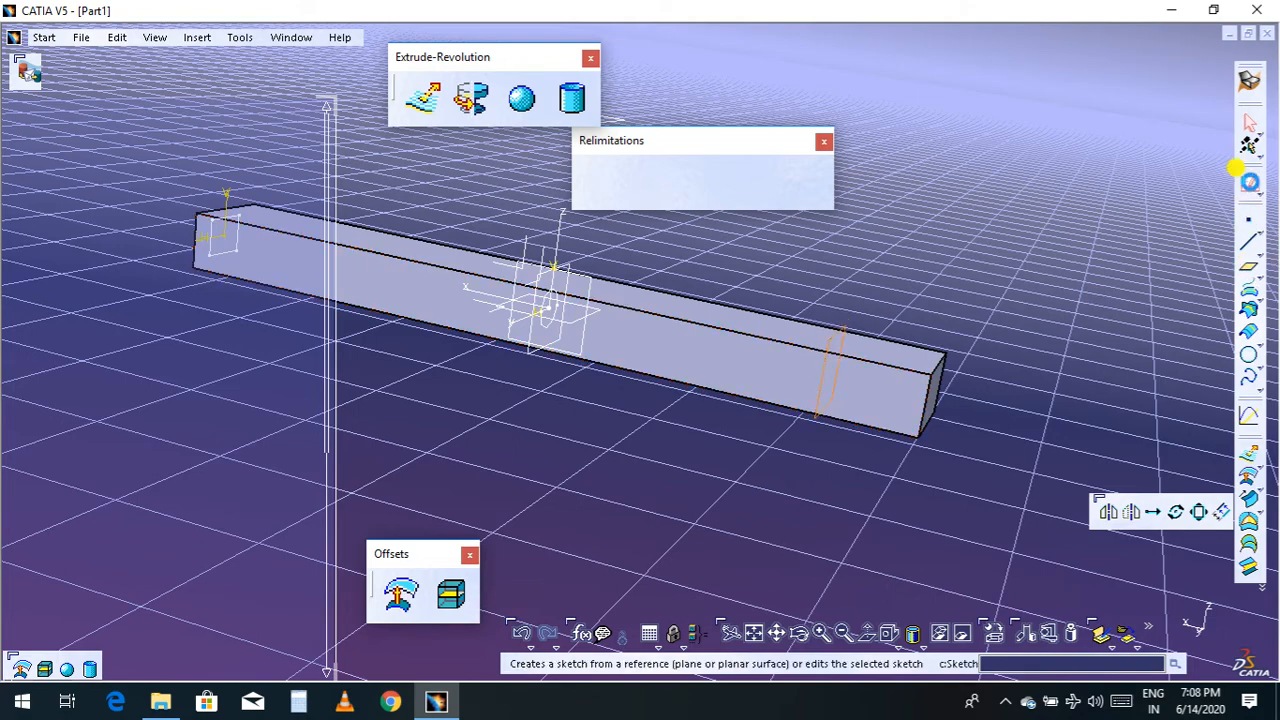
click(1240, 171)
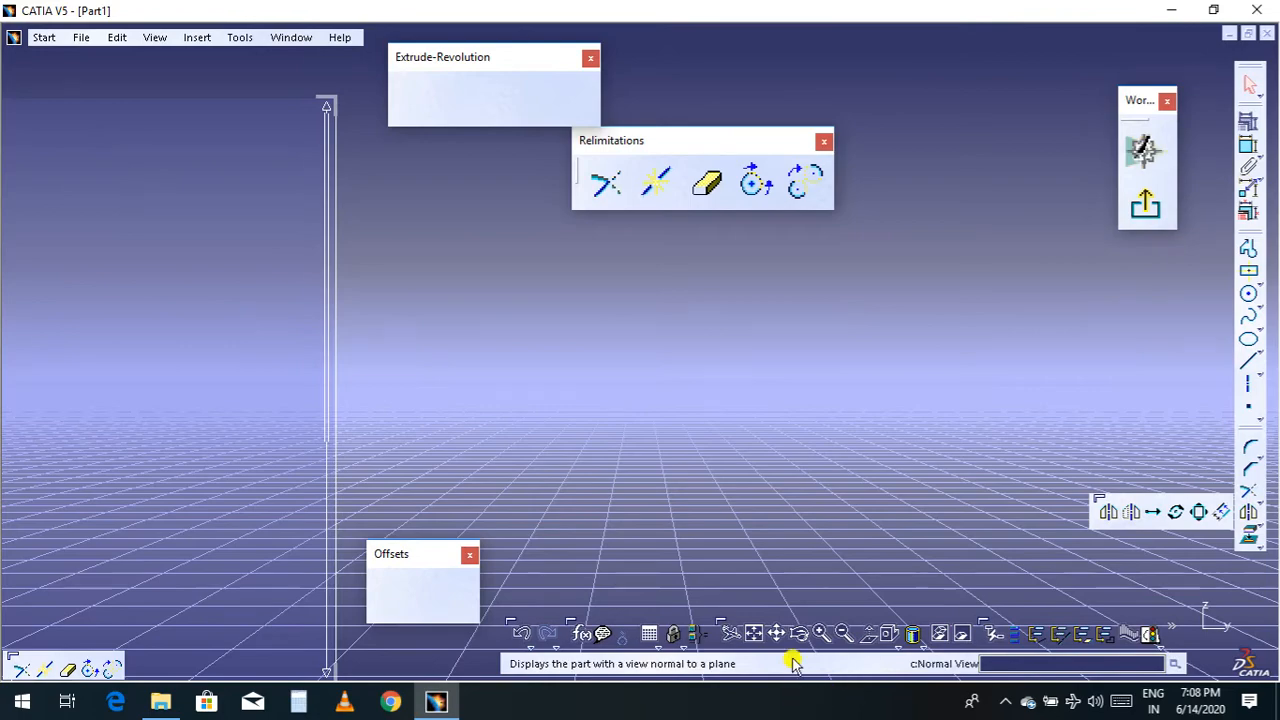
click(762, 637)
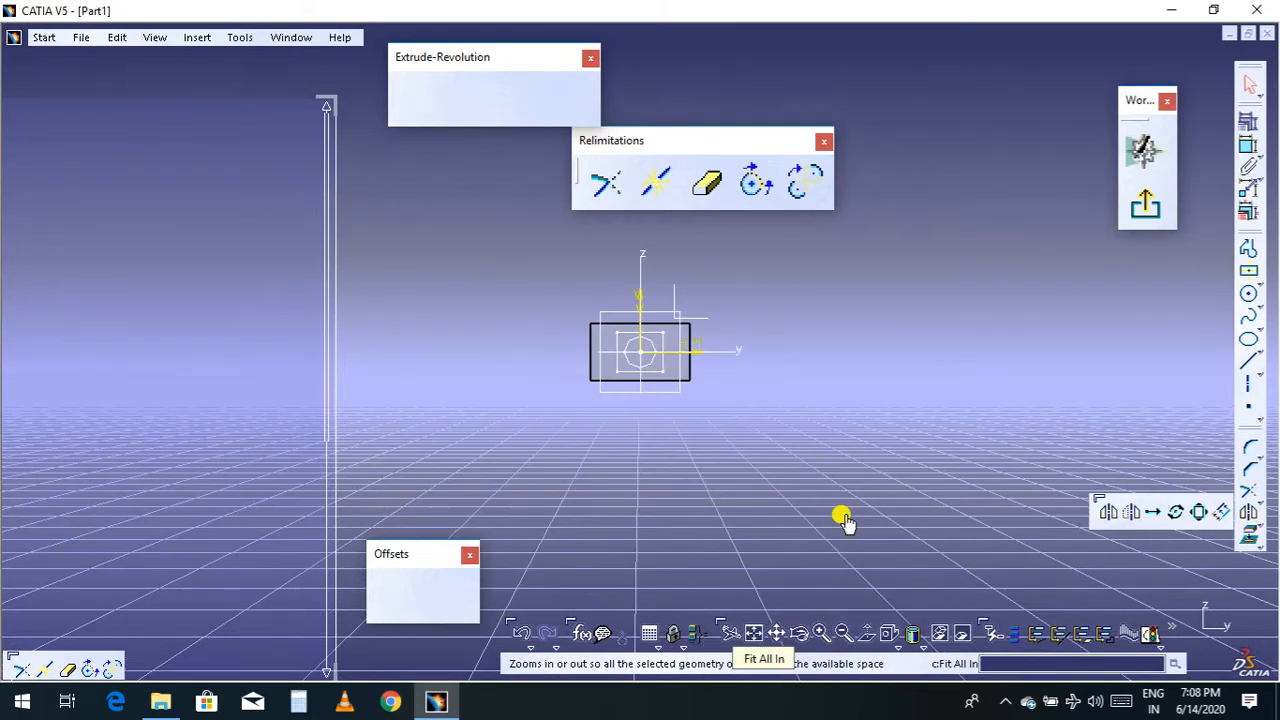
click(1249, 294)
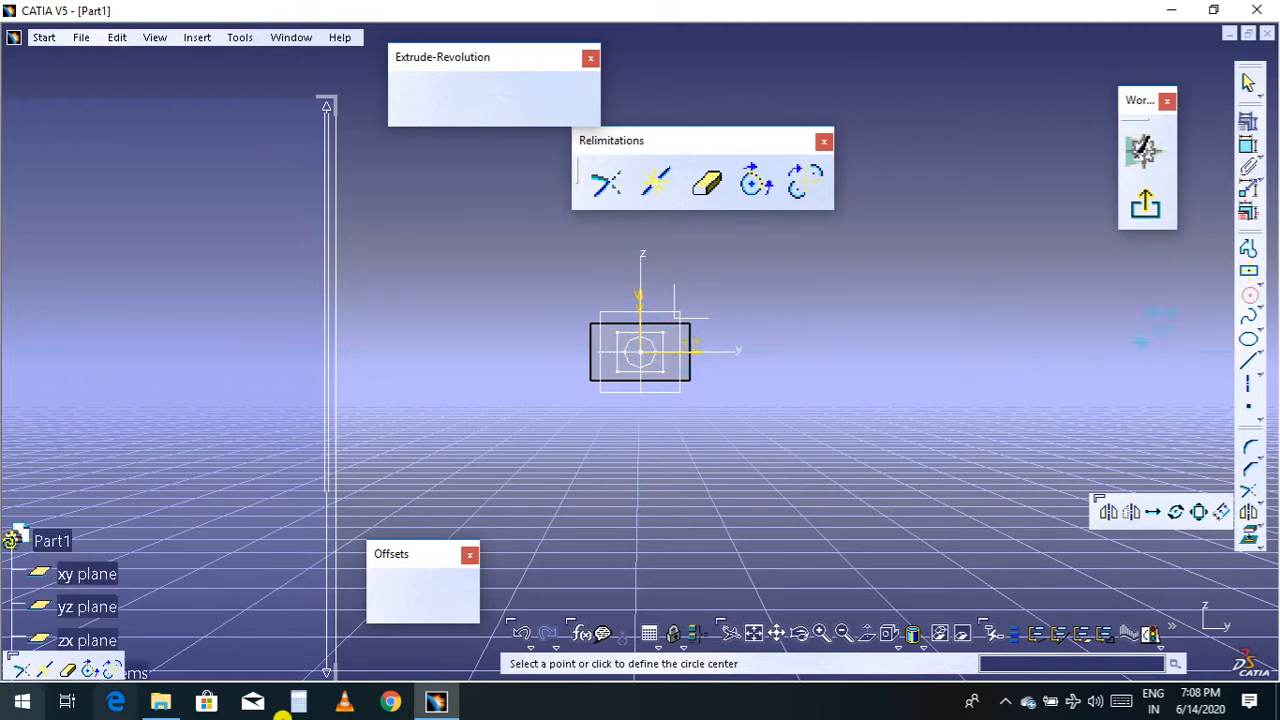
click(648, 352)
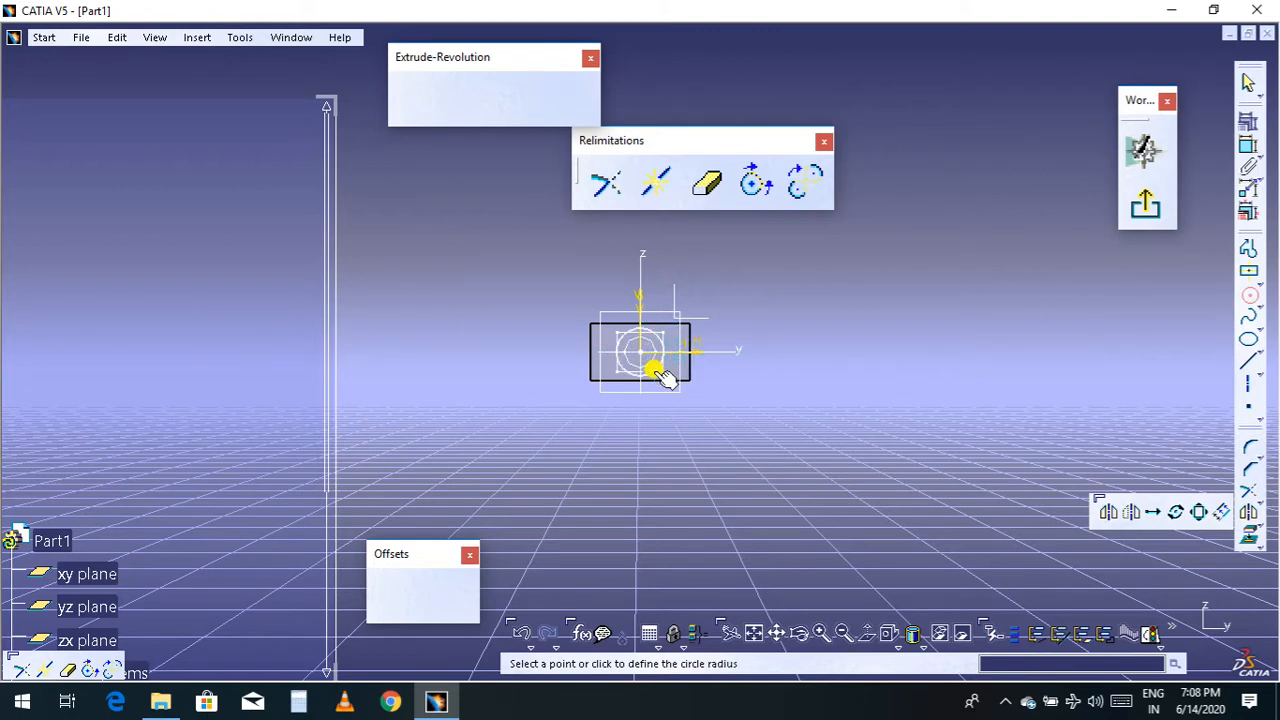
click(652, 369)
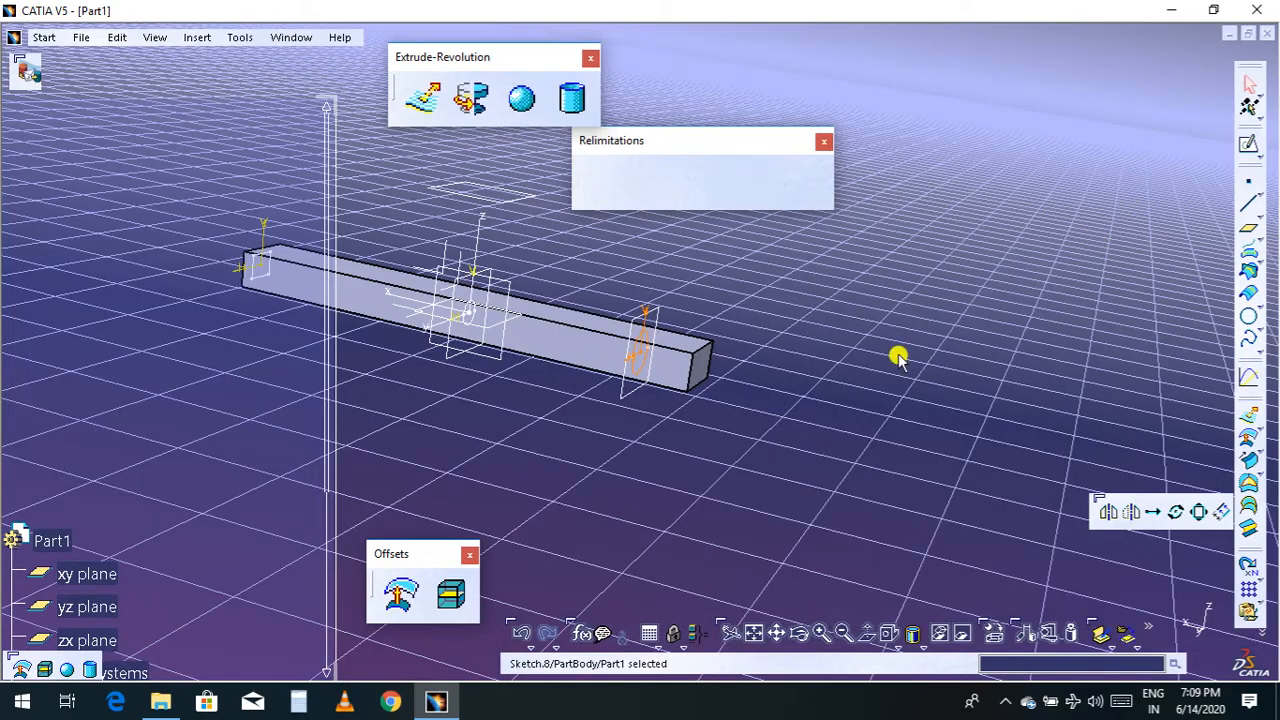
Switch to the Part Design workbench
middle_drag(740, 465, 960, 505)
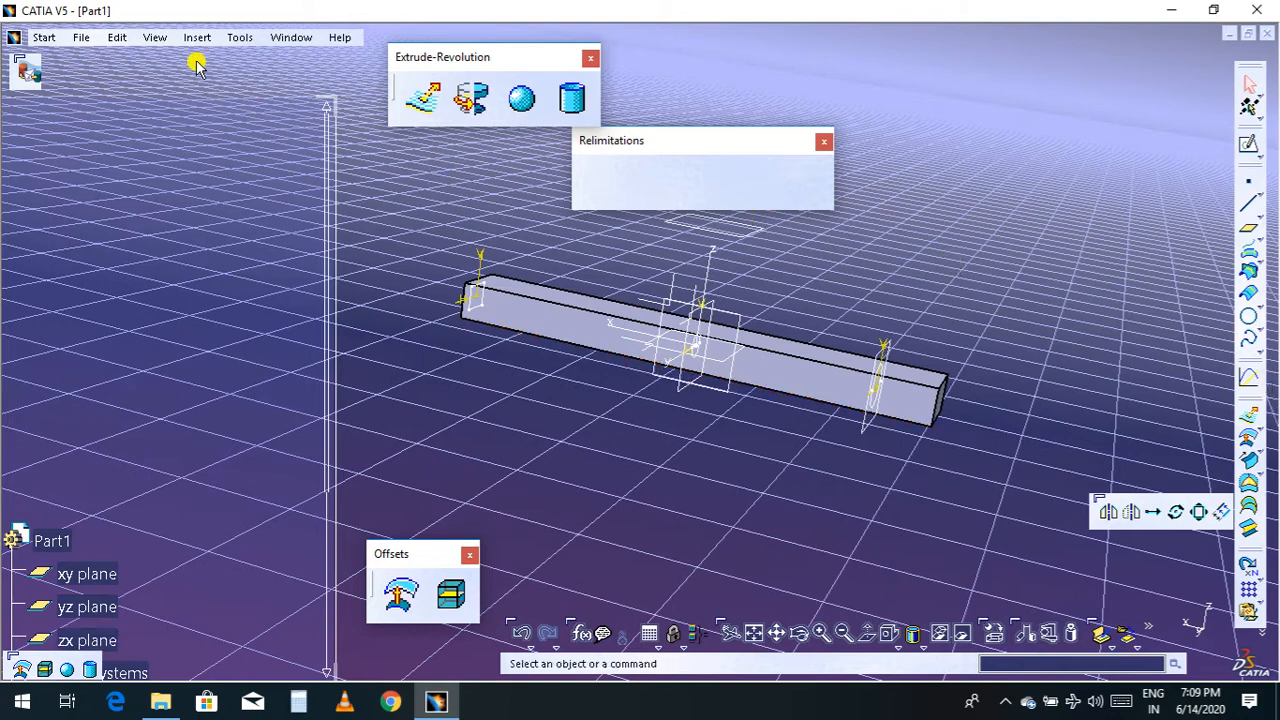
click(43, 37)
mouse_move(77, 197)
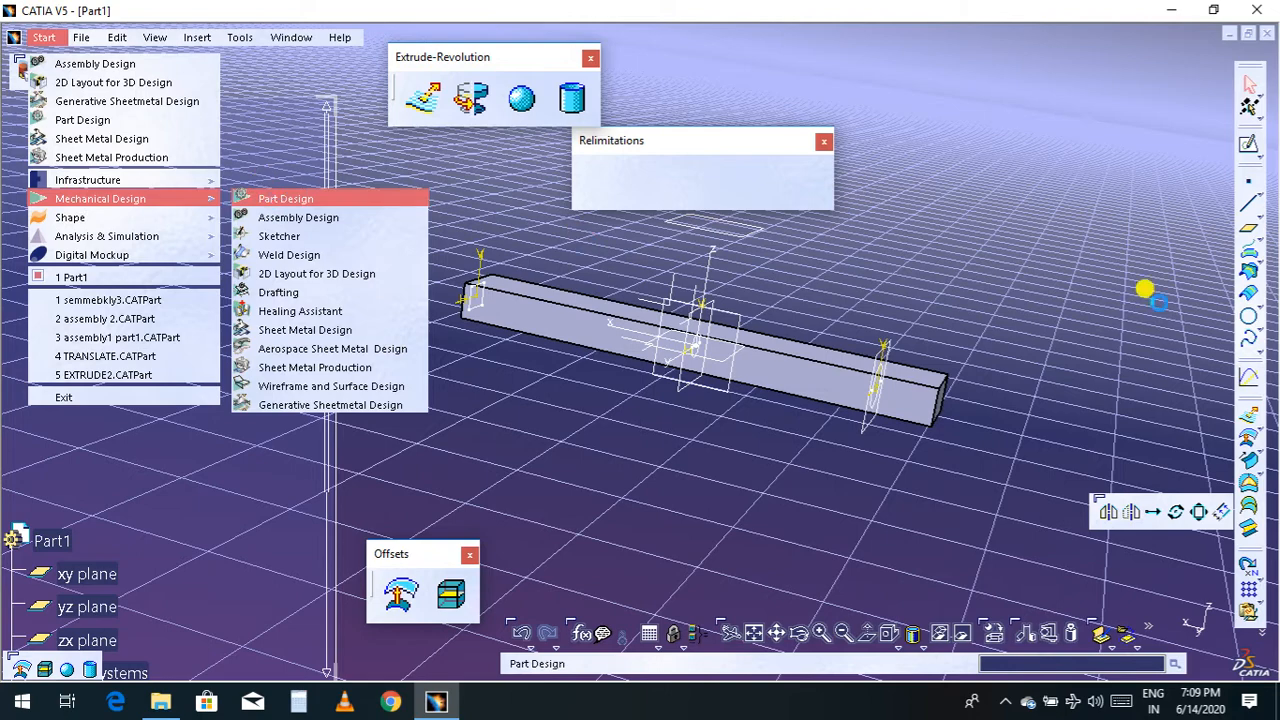
click(285, 198)
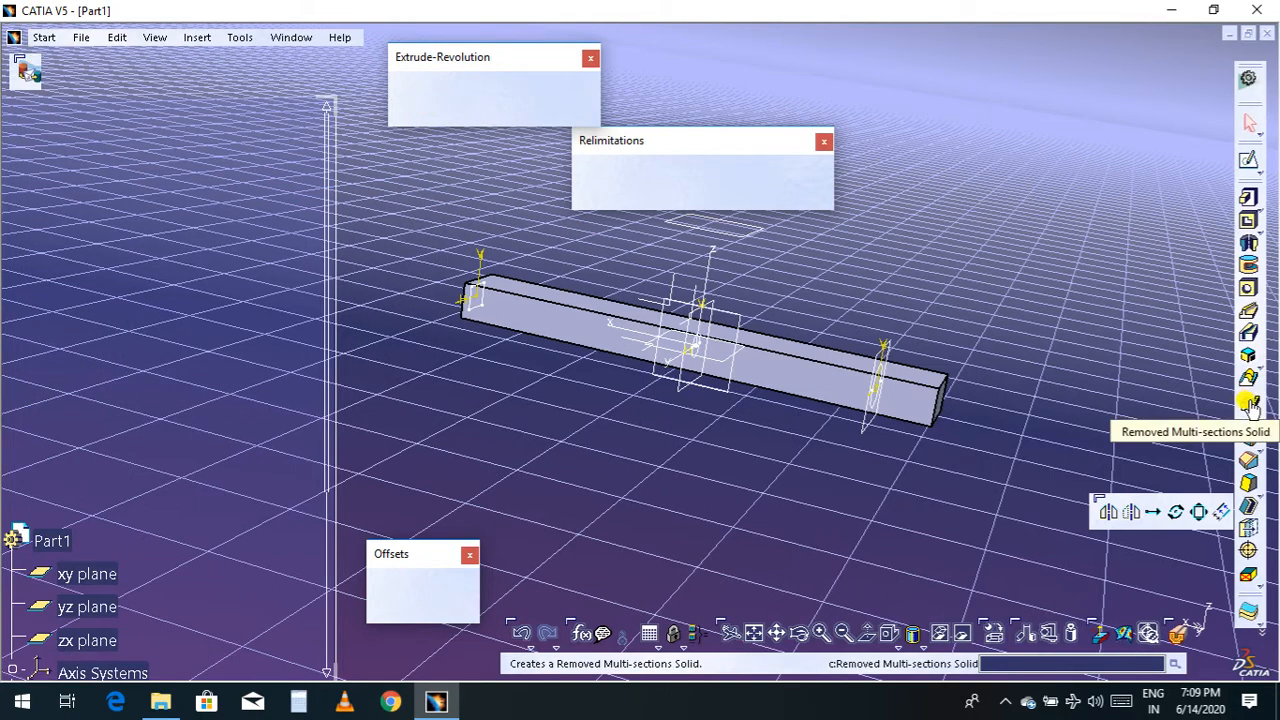
Try a removed multi-sections solid through the end-face rectangle, the middle circle and the offset-plane circle, and preview it
click(199, 39)
mouse_move(229, 45)
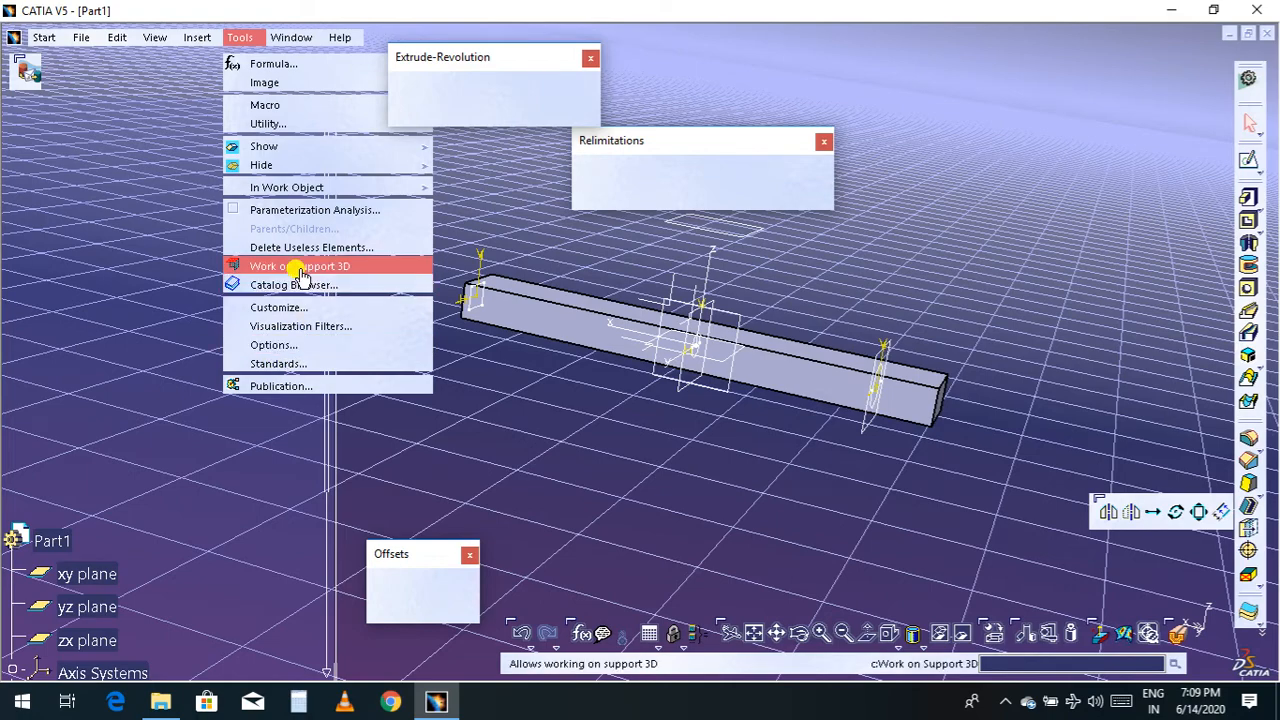
mouse_move(210, 106)
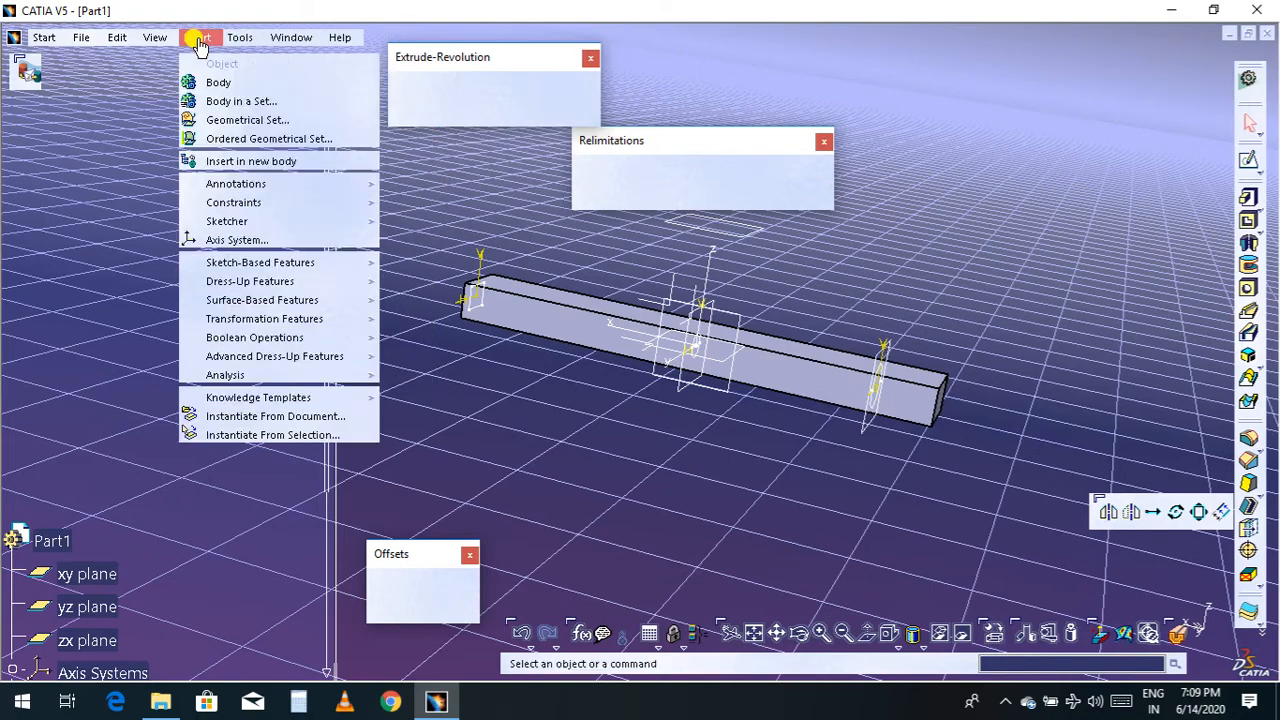
mouse_move(241, 265)
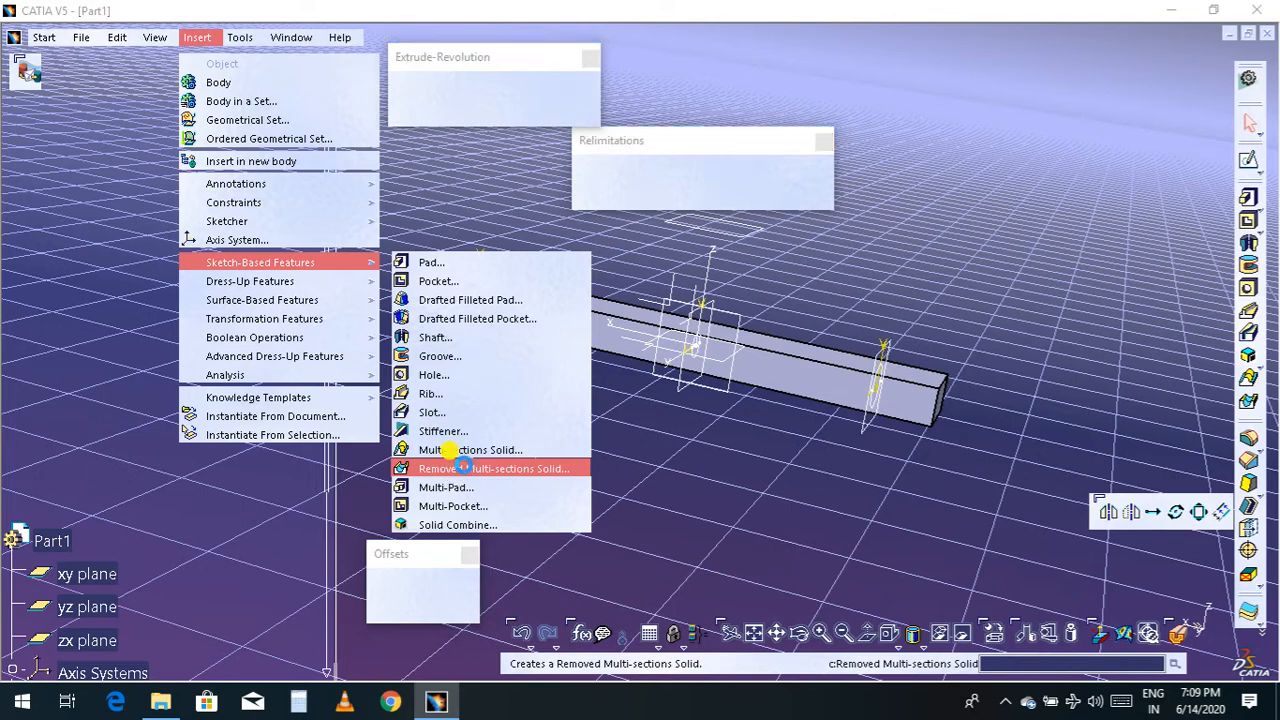
click(461, 469)
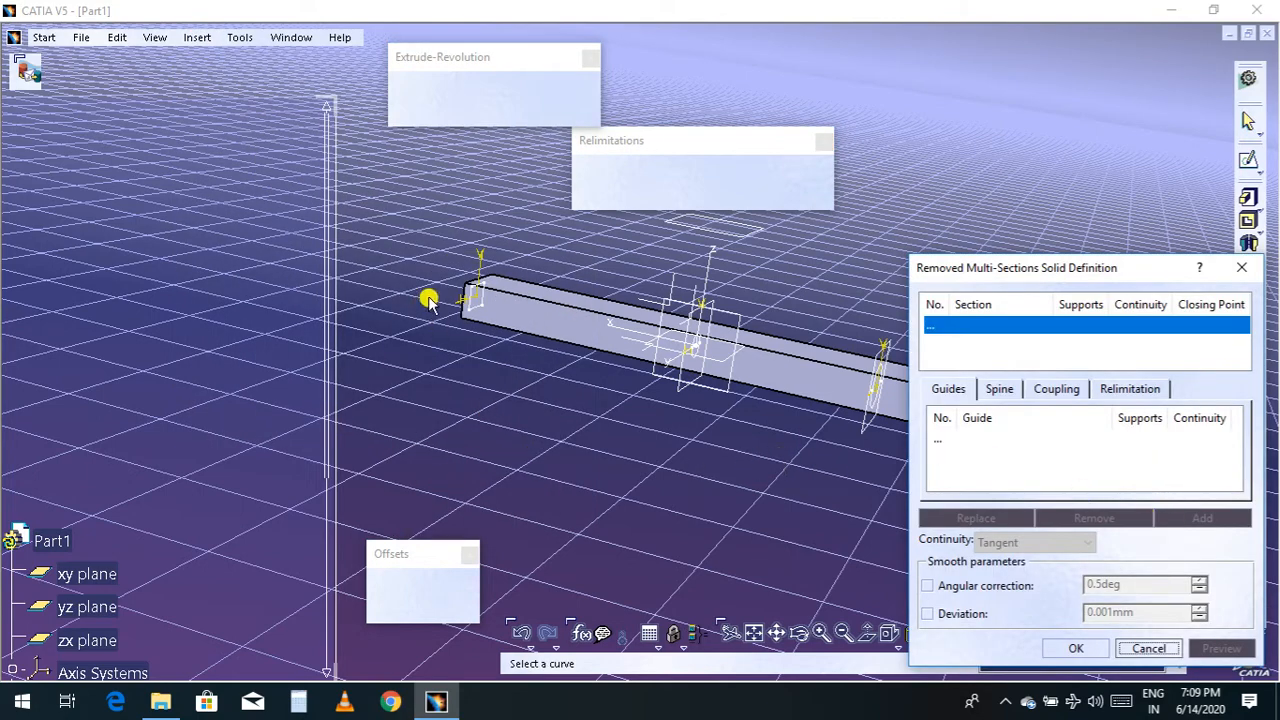
click(478, 302)
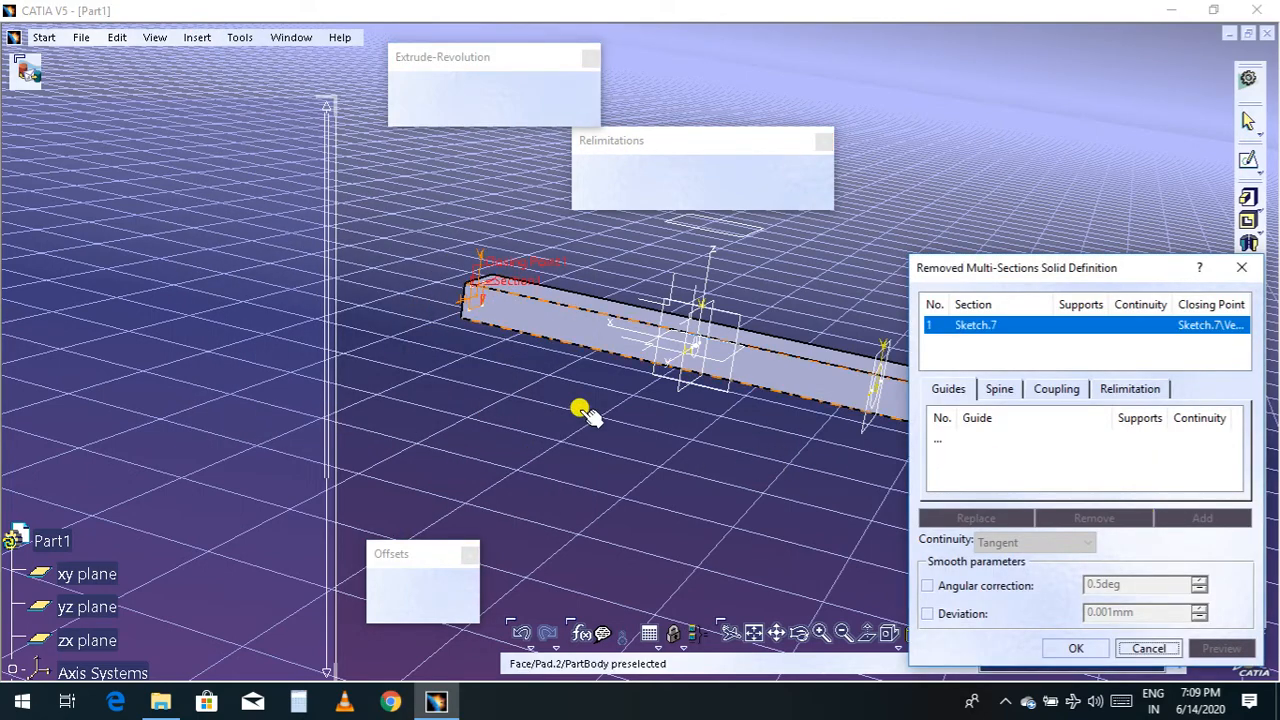
middle_drag(531, 420, 465, 400)
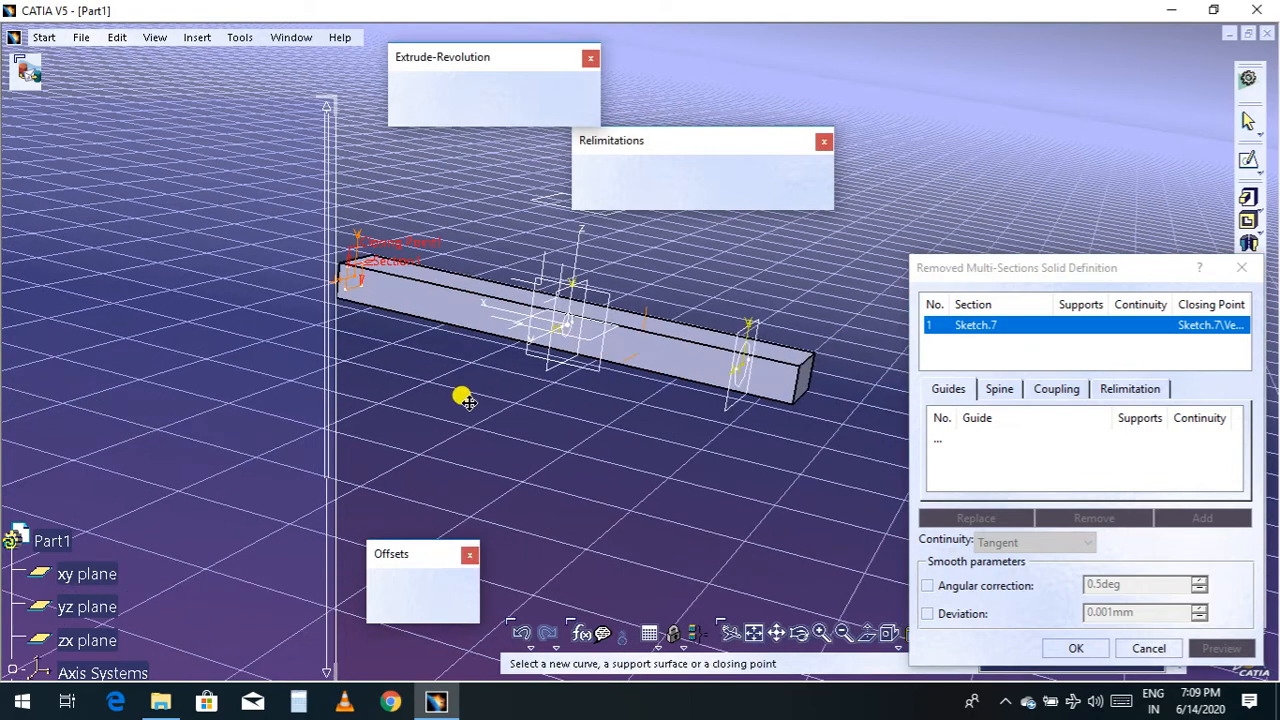
click(578, 333)
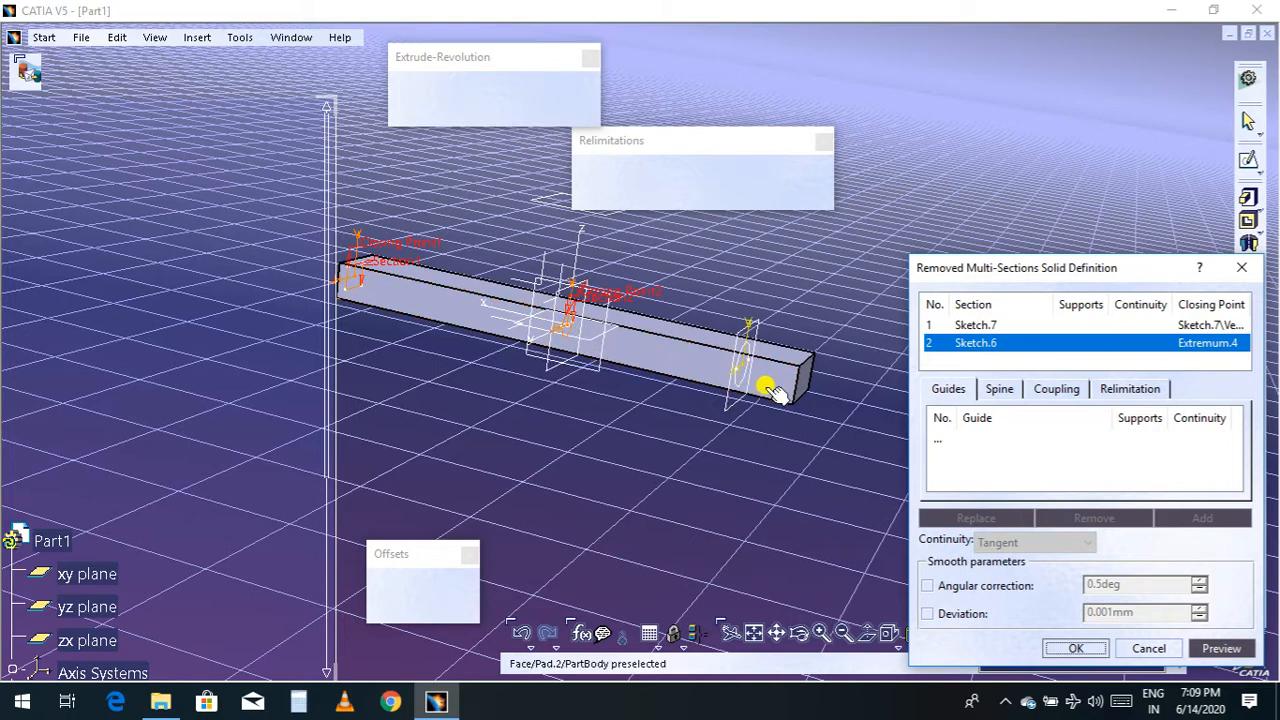
click(740, 388)
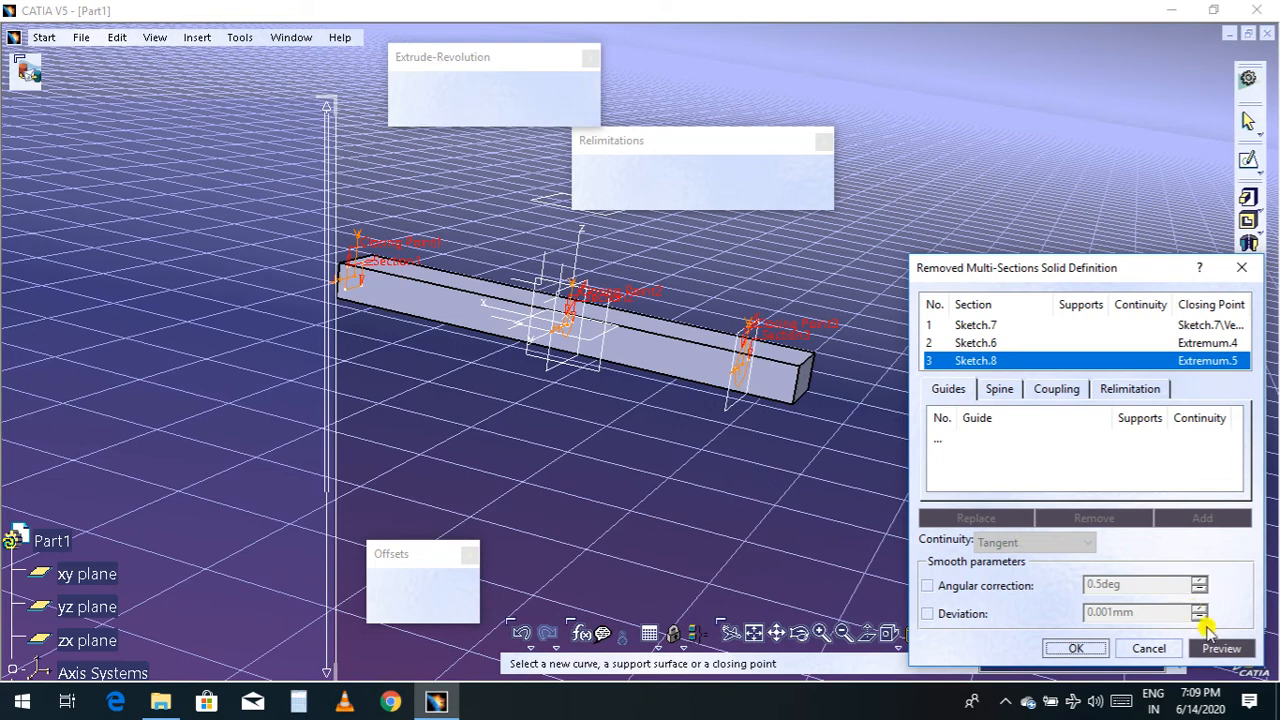
click(1215, 648)
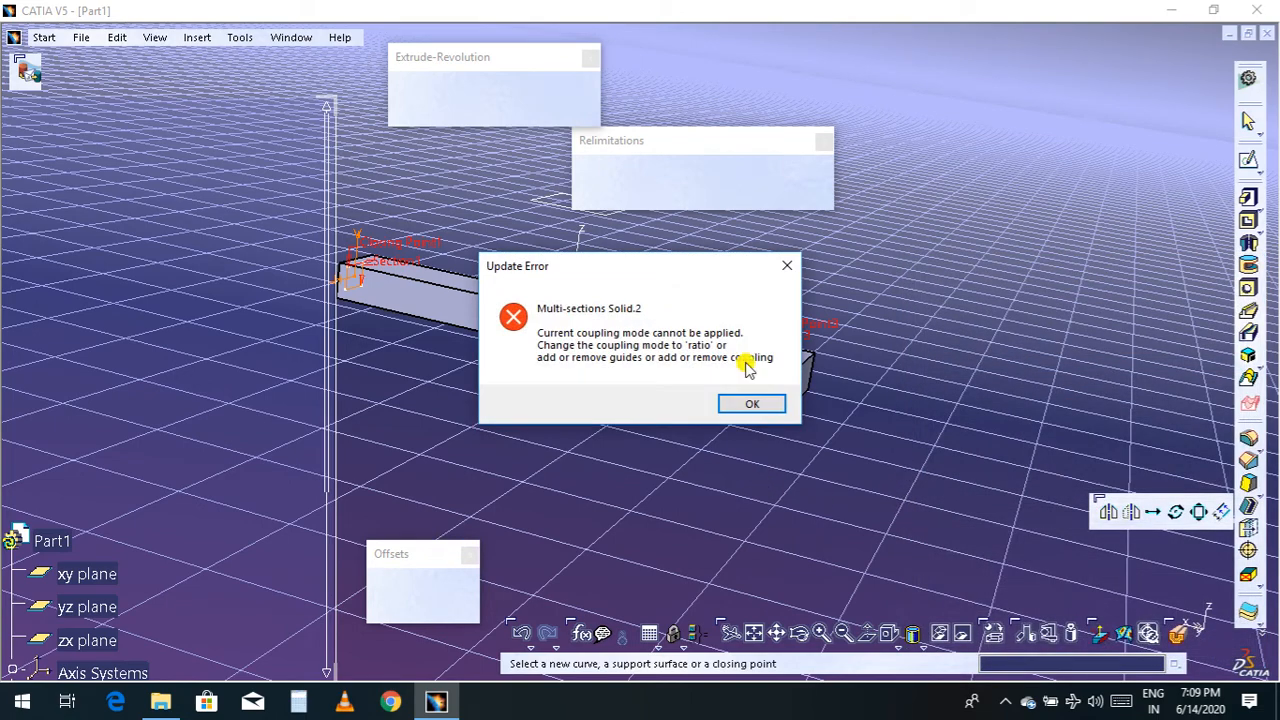
click(748, 404)
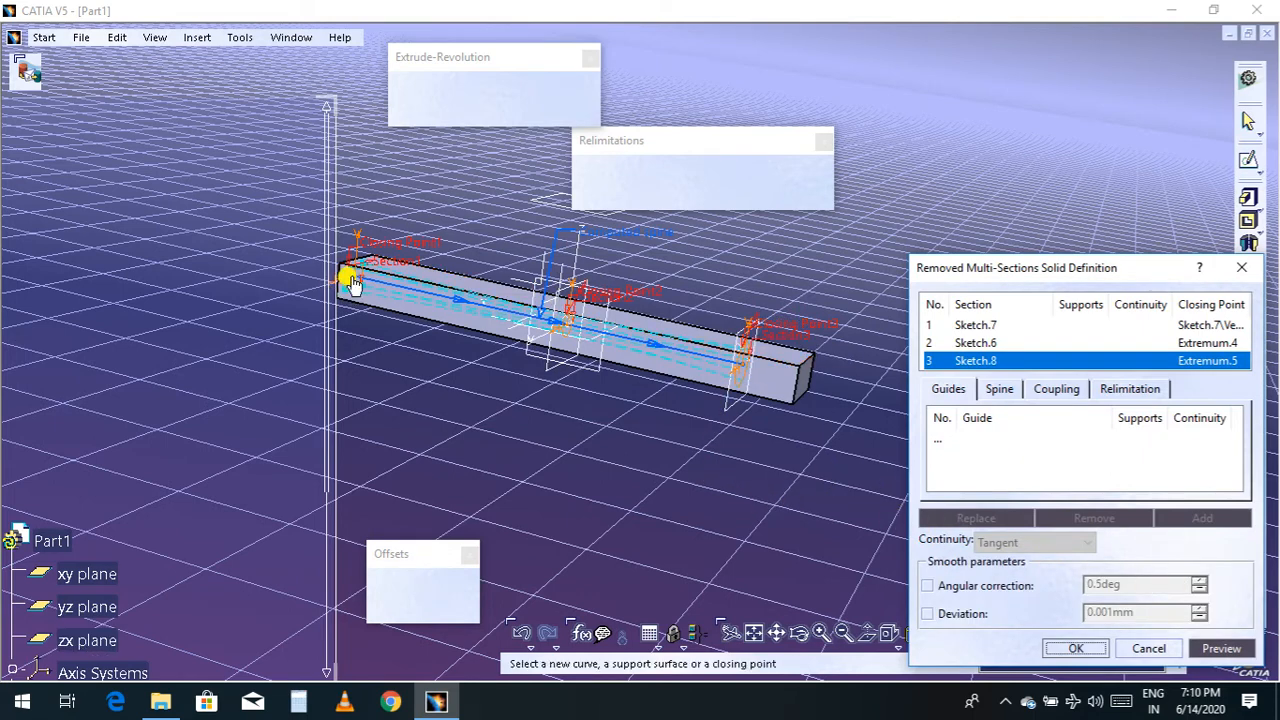
Try the yz plane as the support of the third section, preview the removed multi-sections solid, and cancel its definition
middle_drag(457, 351, 581, 437)
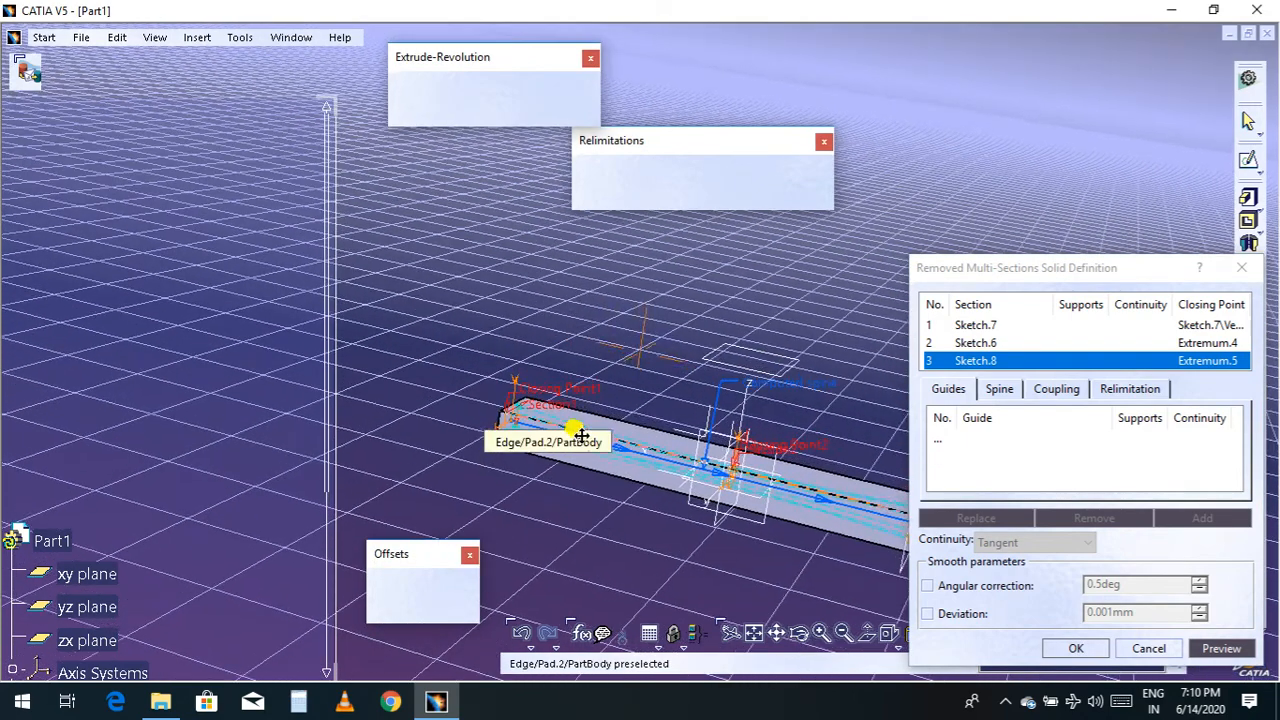
click(481, 414)
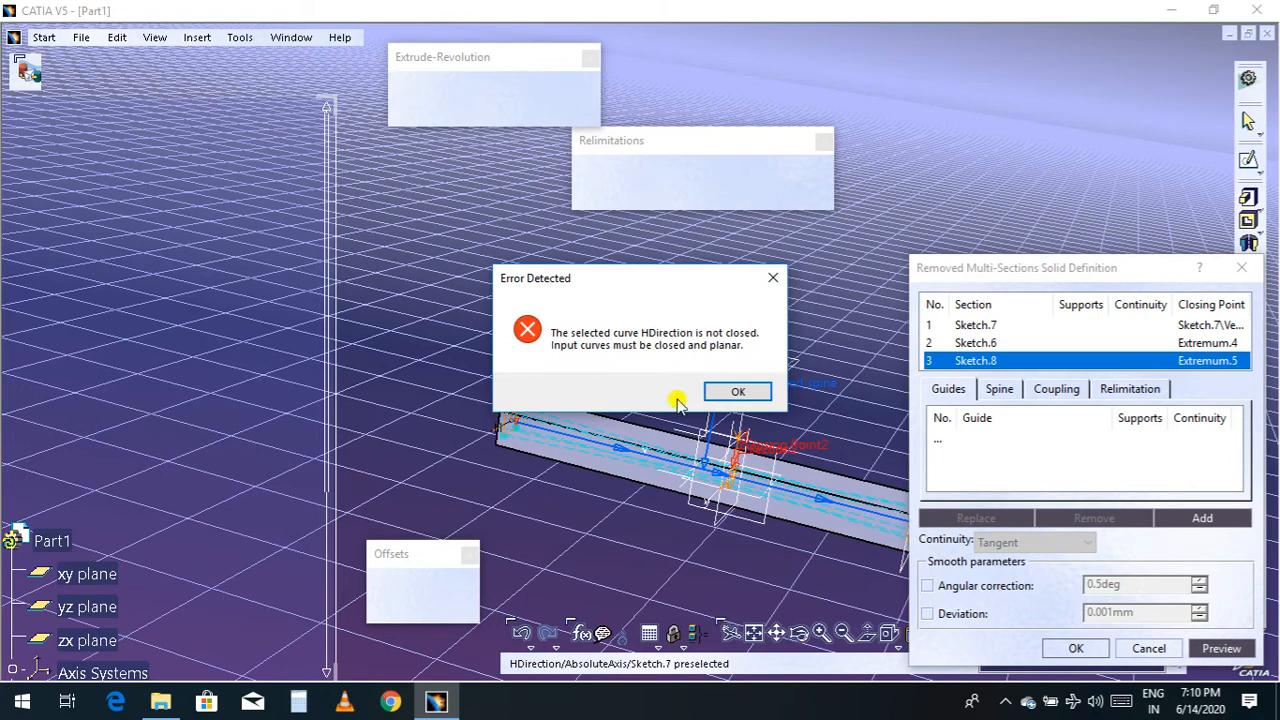
click(730, 393)
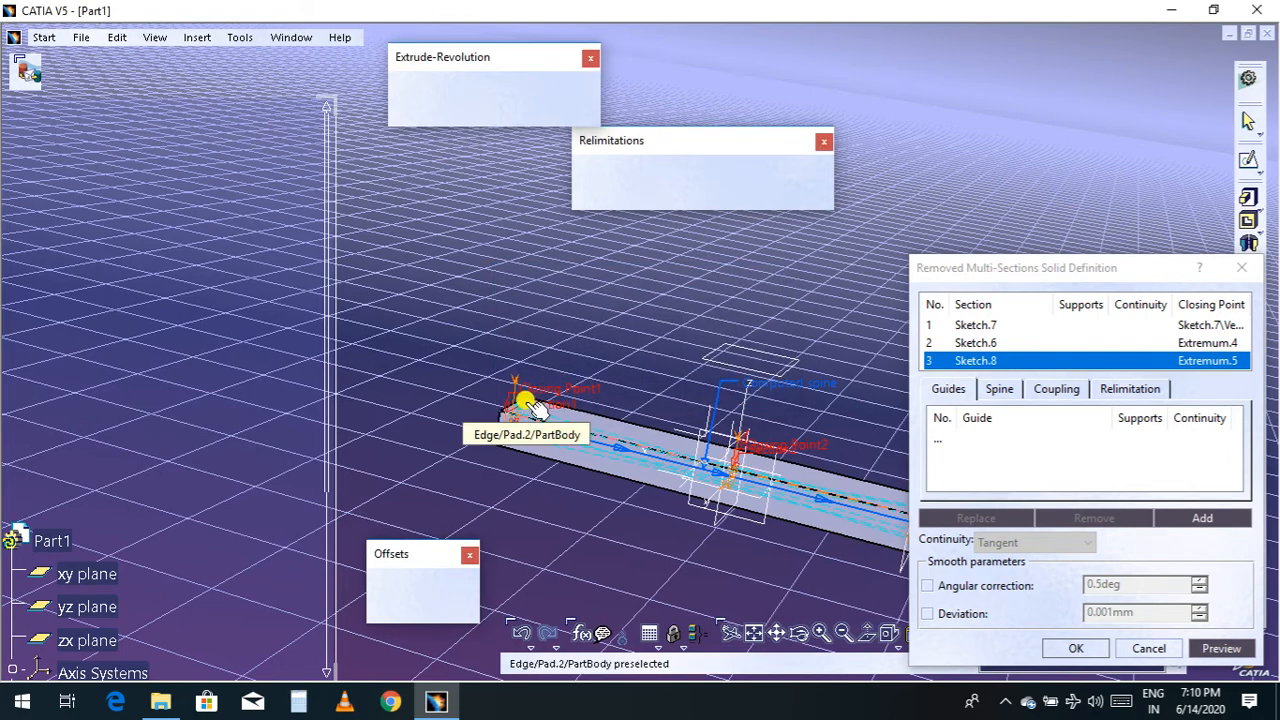
middle_drag(762, 533, 523, 400)
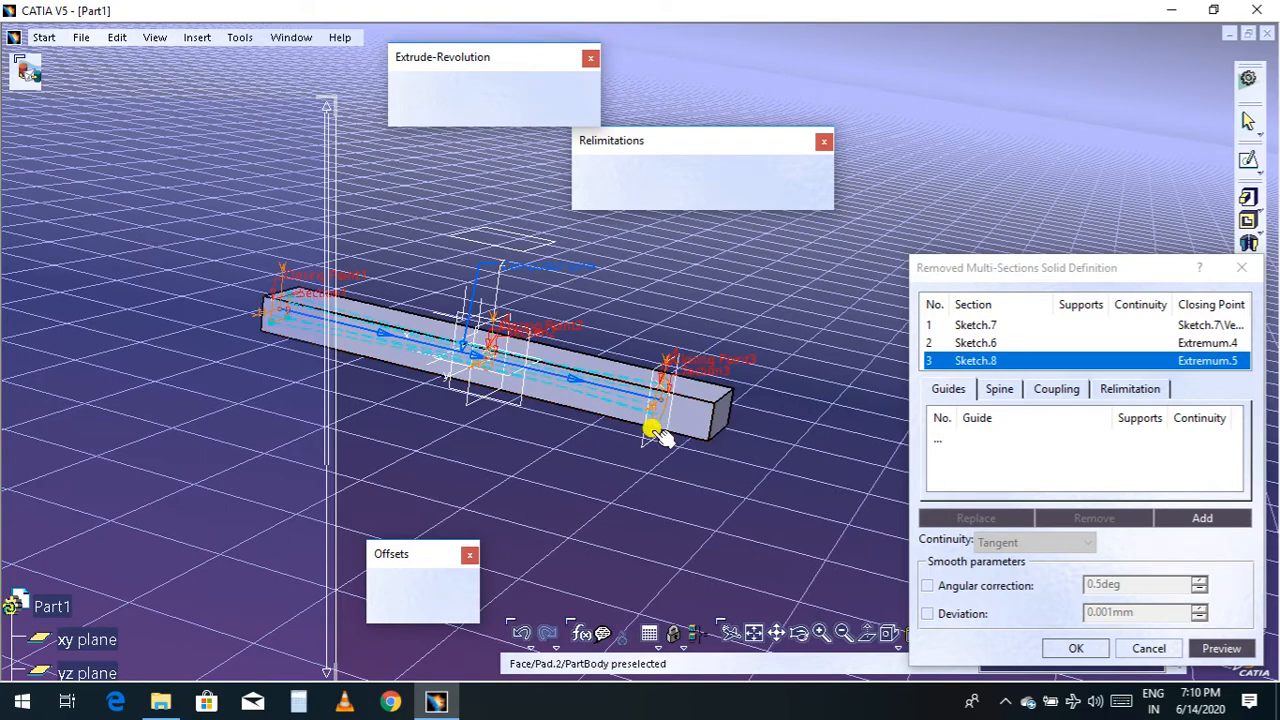
middle_drag(512, 422, 529, 432)
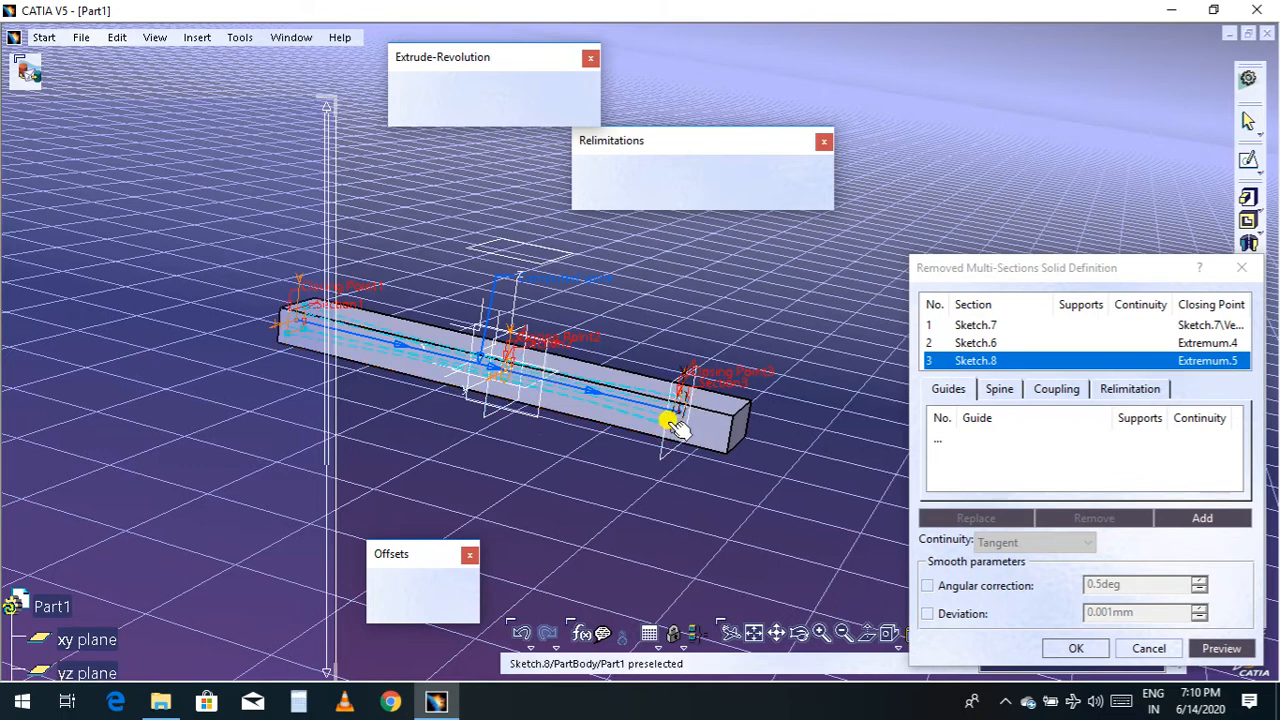
click(491, 370)
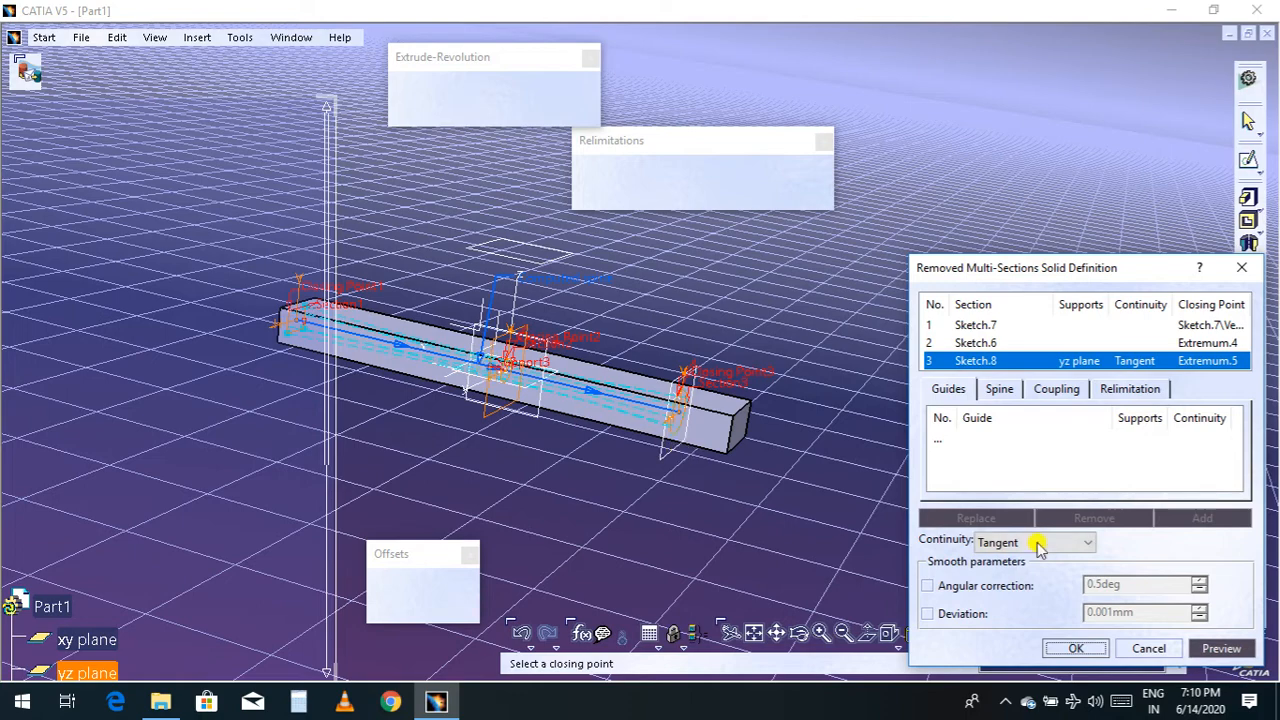
click(1239, 655)
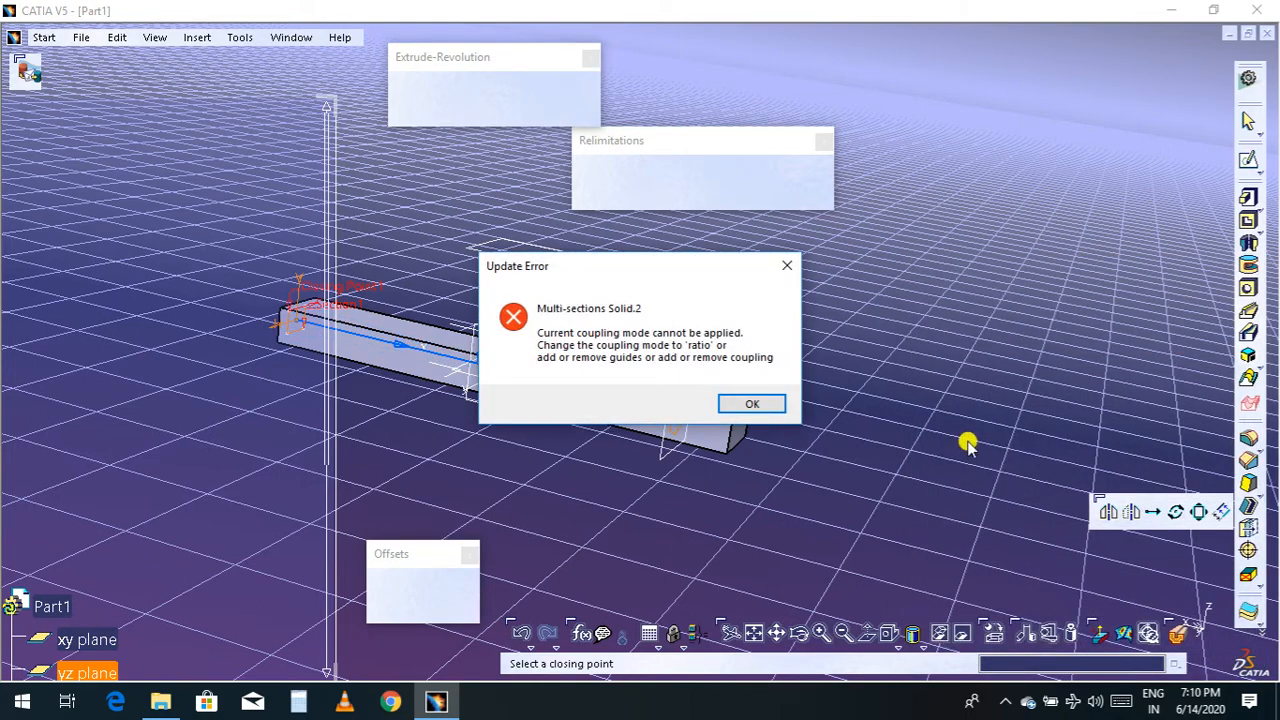
click(745, 405)
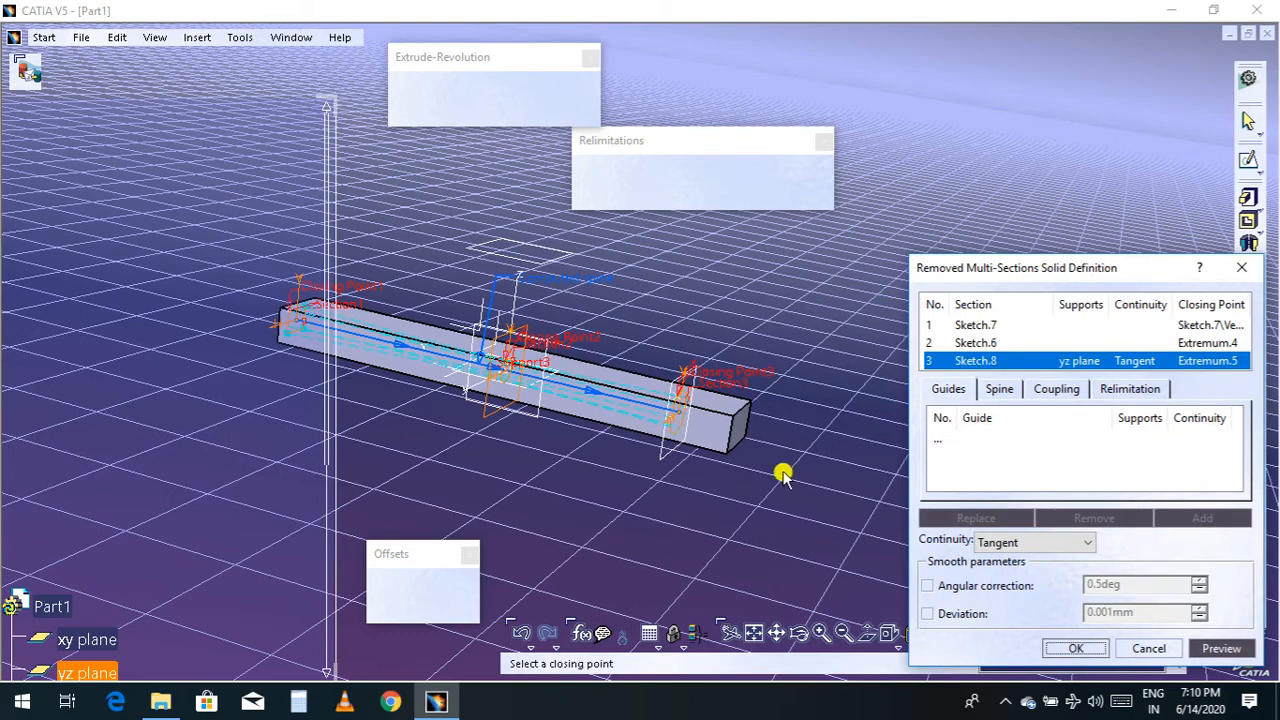
middle_drag(808, 503, 760, 502)
middle_drag(760, 501, 718, 511)
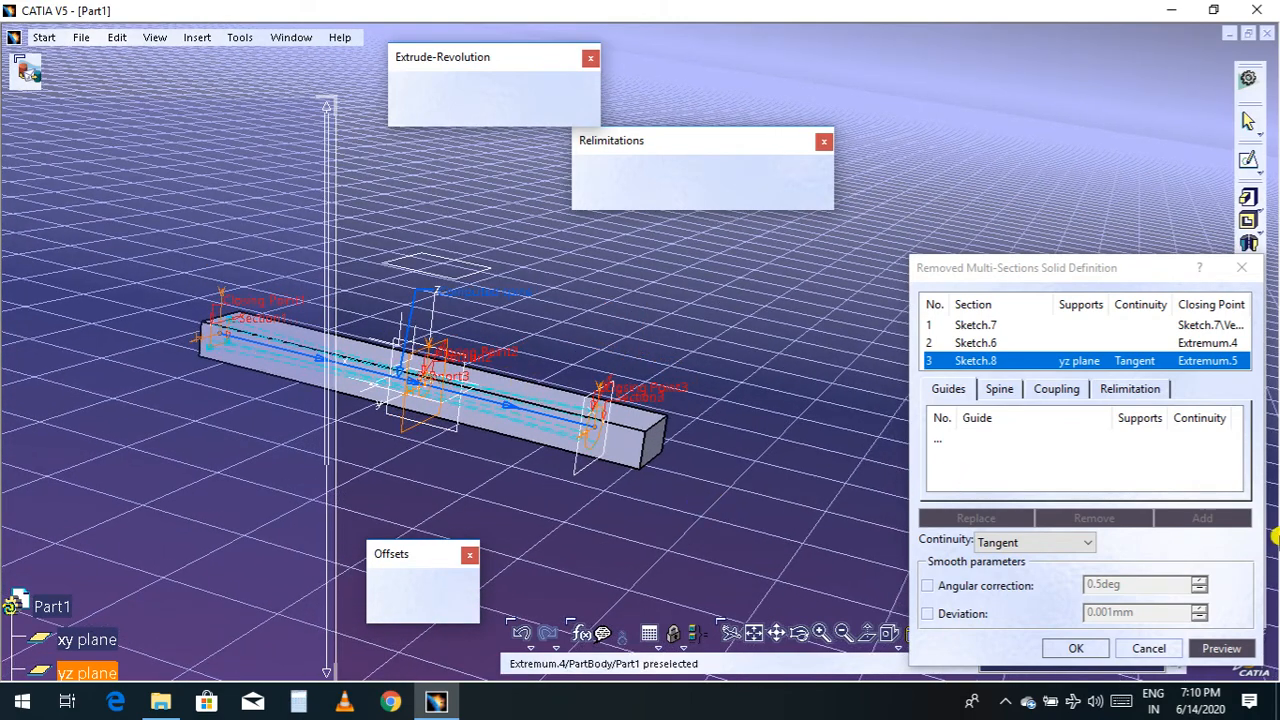
click(1148, 648)
Delete the rectangle sketch from the bar's end face
middle_drag(833, 492, 914, 451)
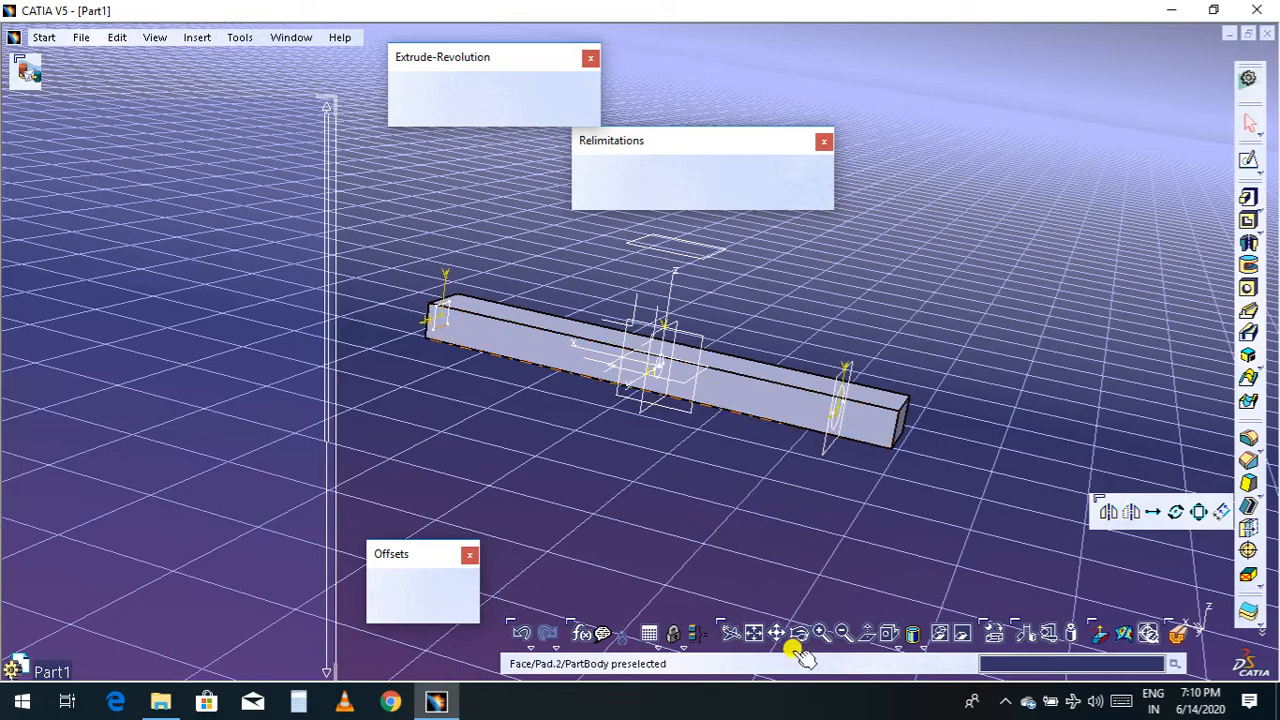
drag(563, 421, 643, 465)
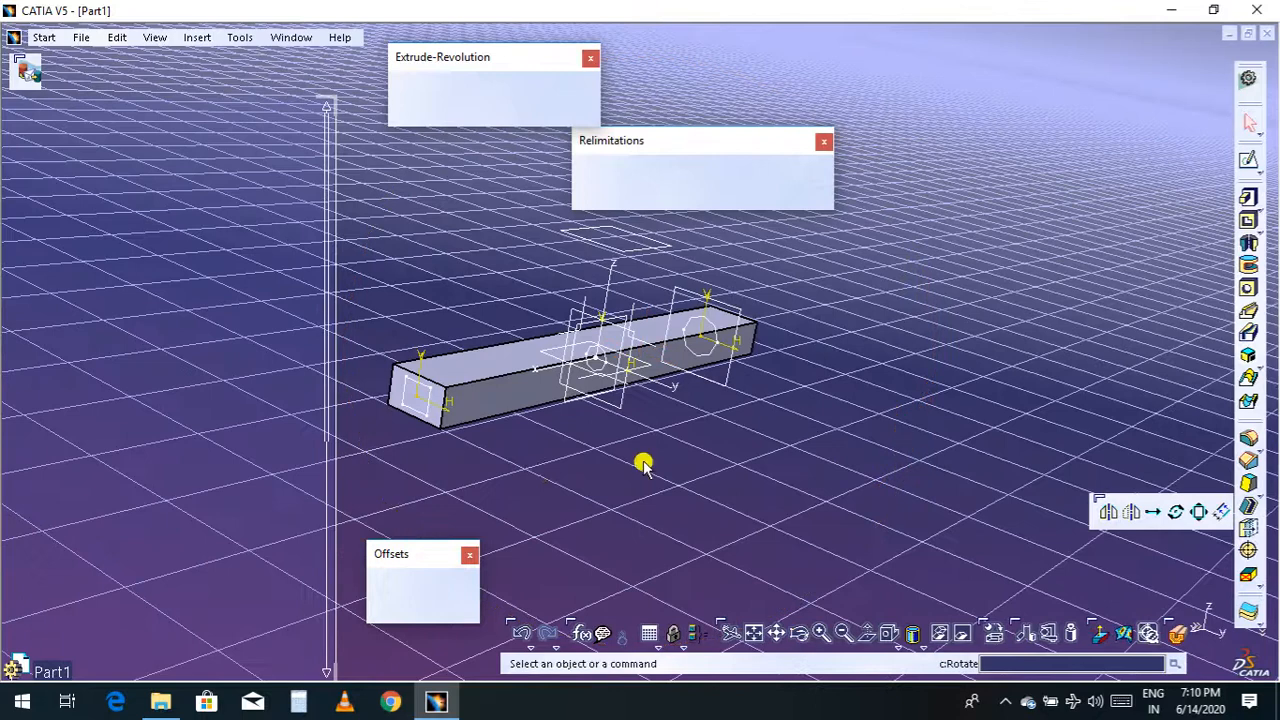
click(424, 410)
key(Delete)
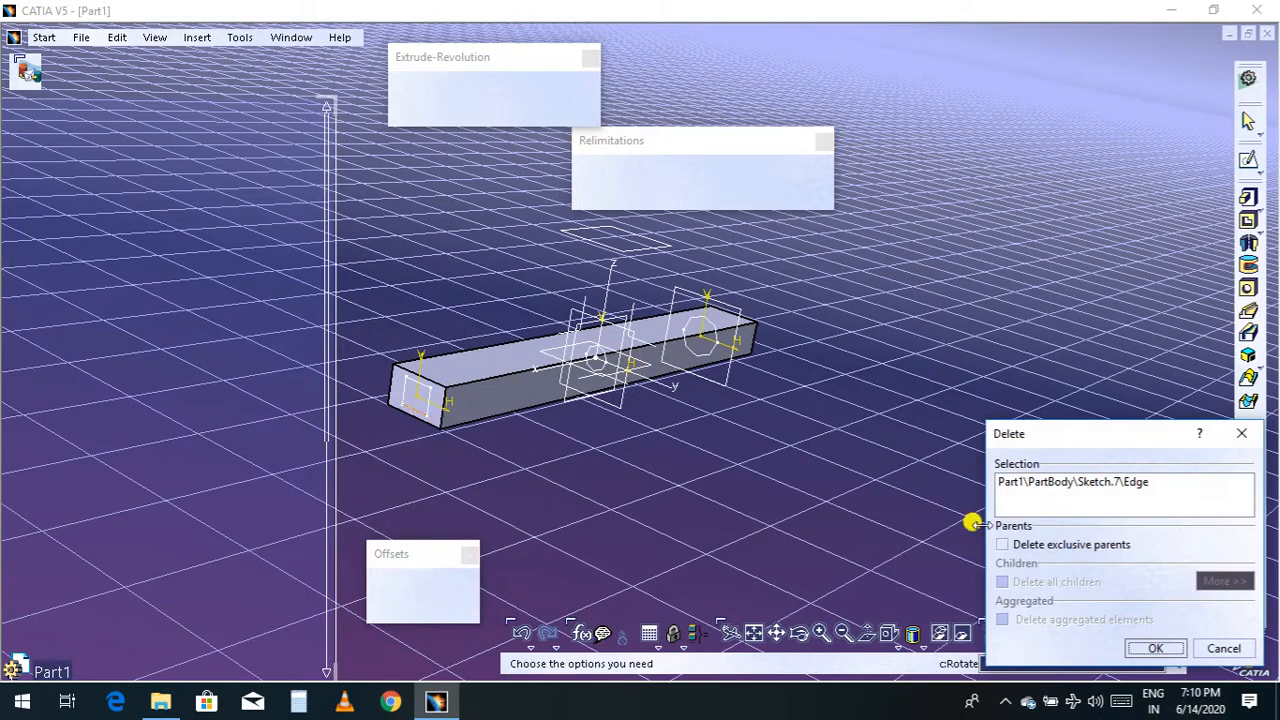
click(1150, 647)
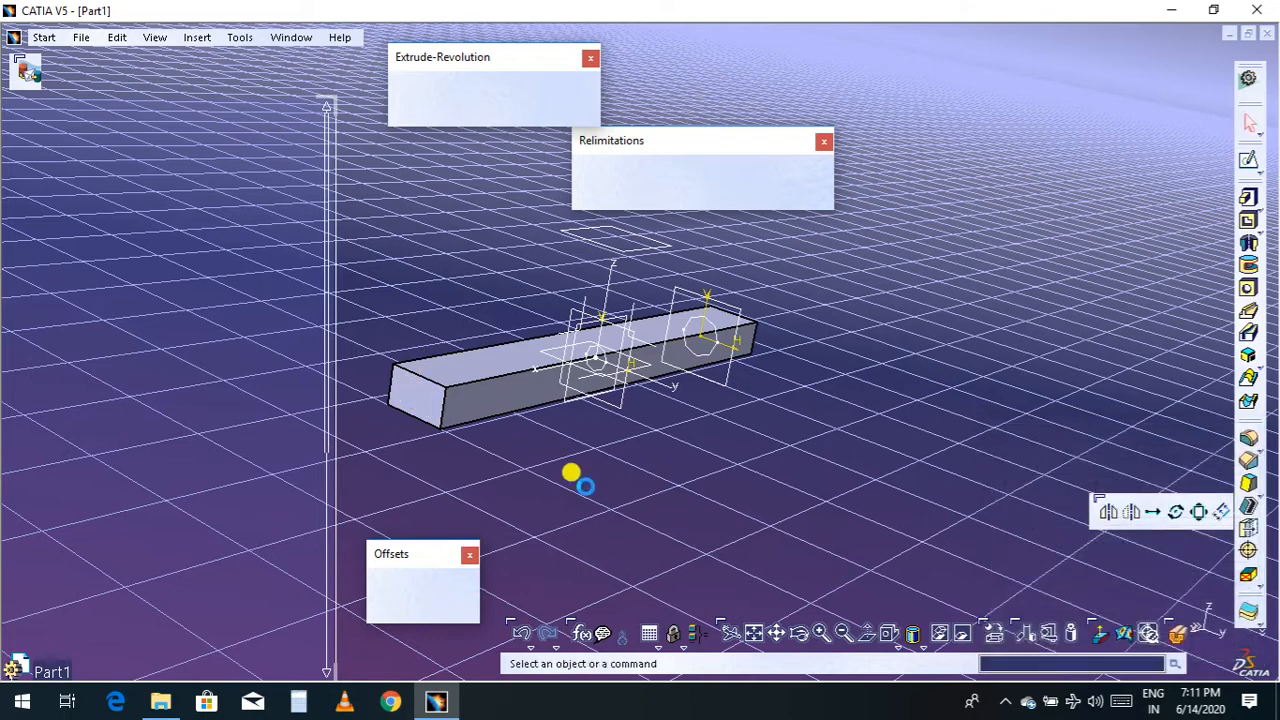
Sketch an origin-centered circle on the bar's end face, larger than the middle circle but inside the face's outline, and exit the sketch
click(424, 403)
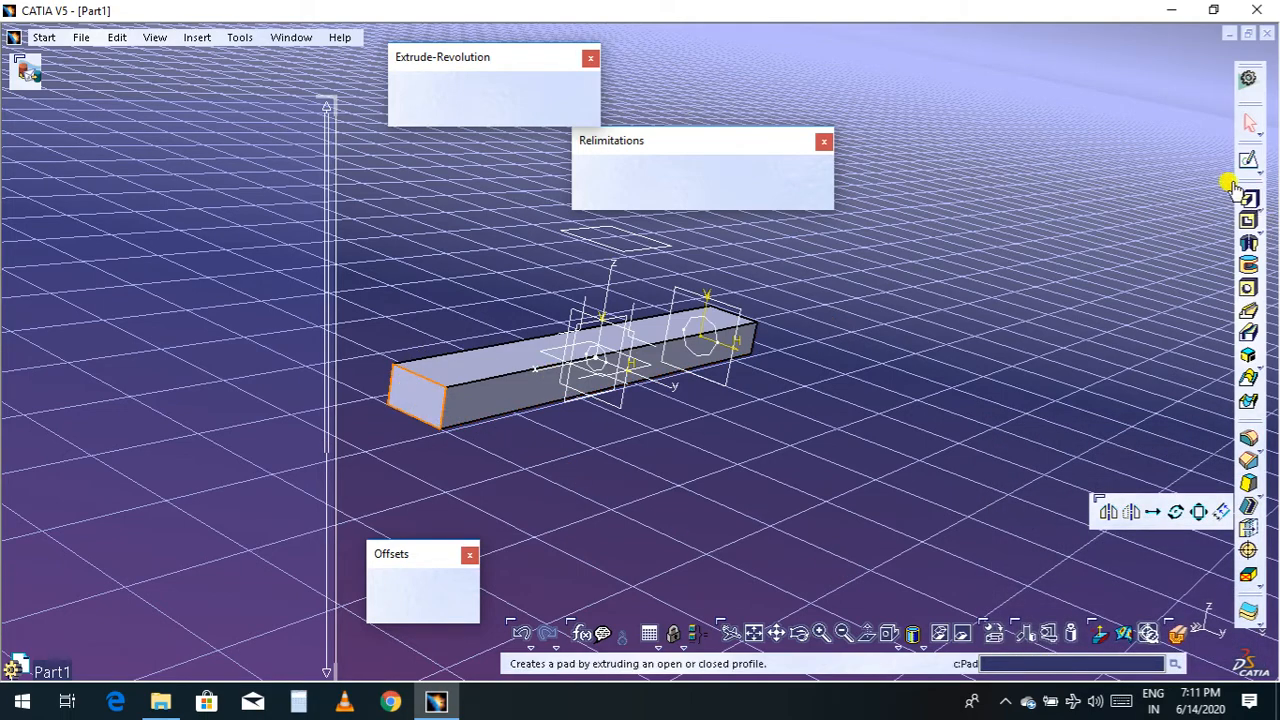
click(1249, 157)
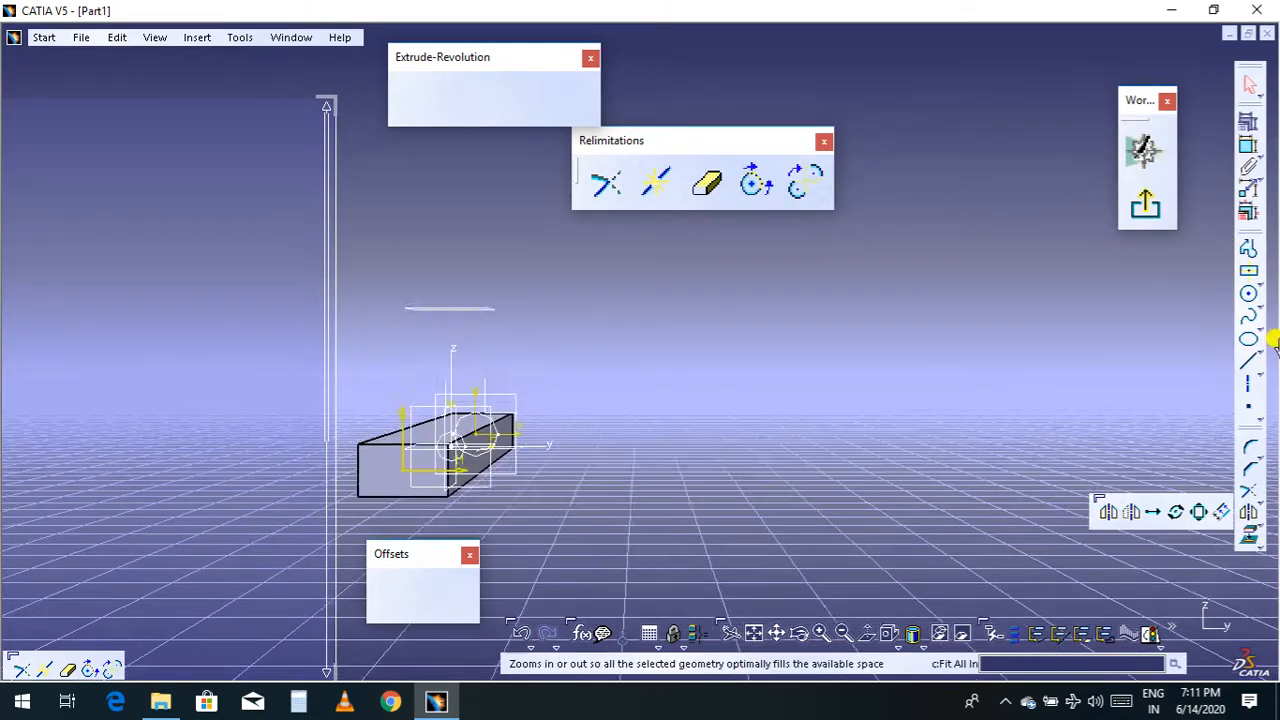
click(1247, 300)
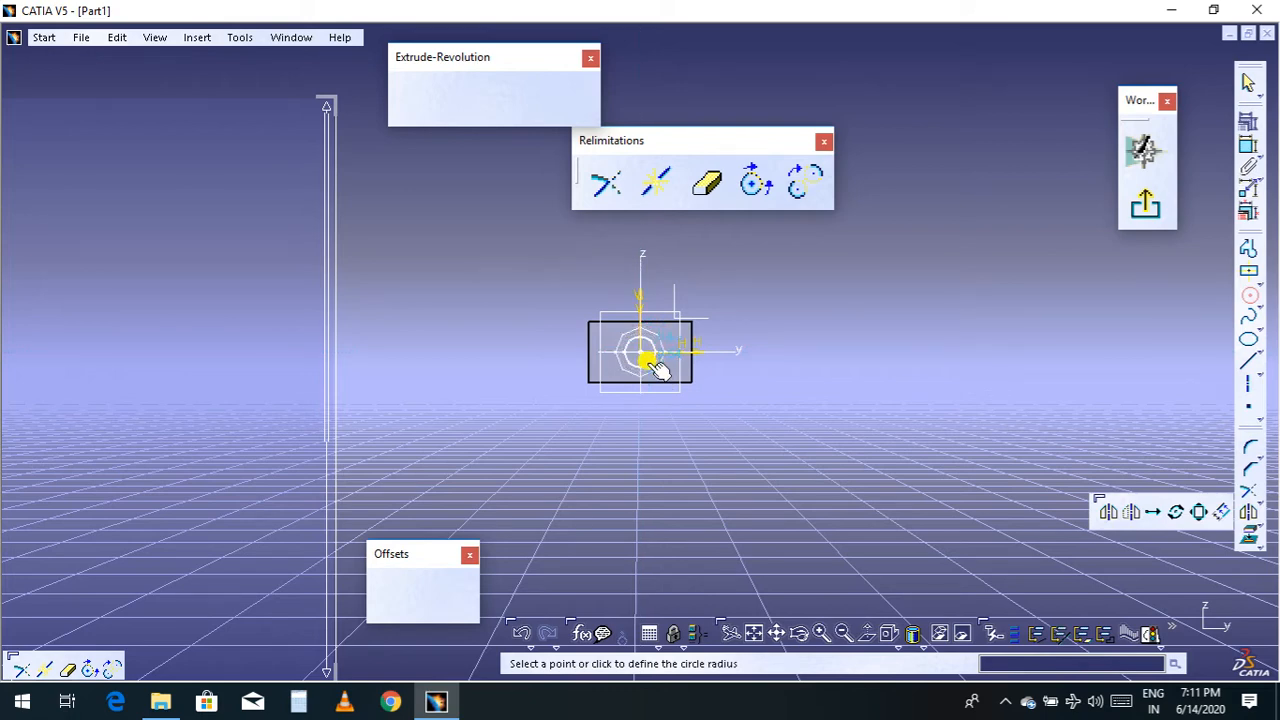
click(655, 372)
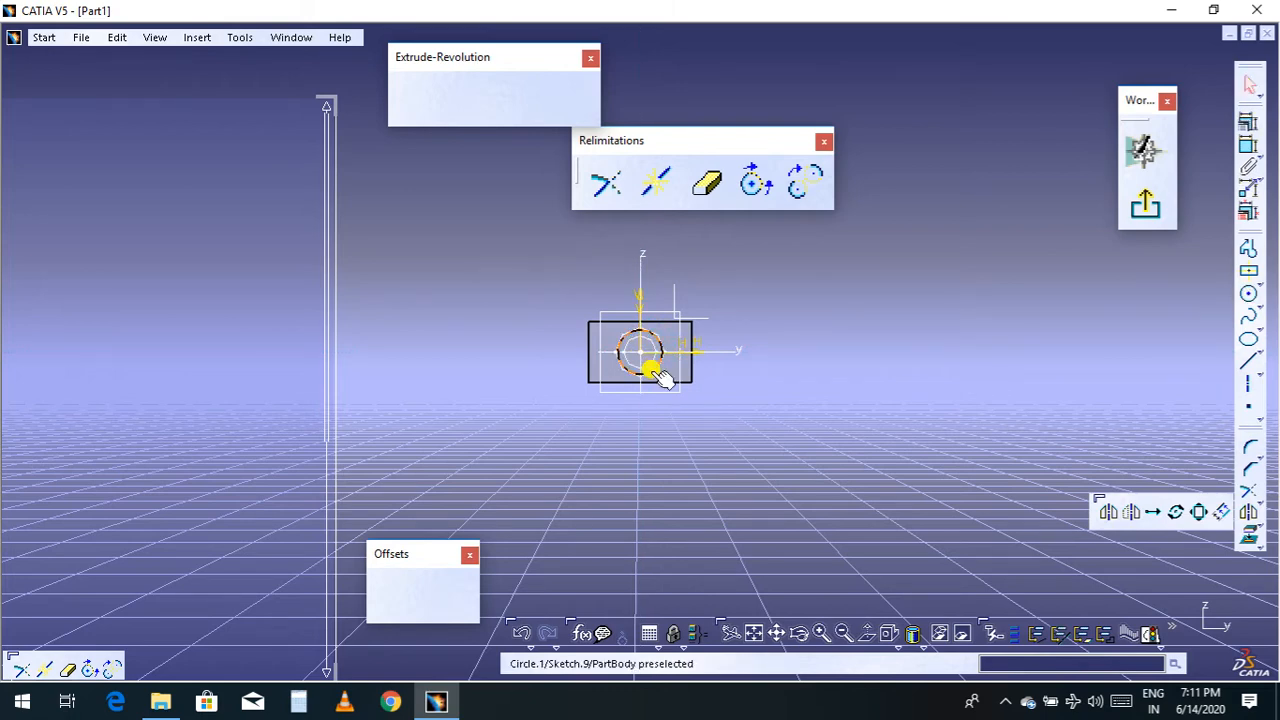
click(1140, 203)
Cut the bar with a removed multi-sections solid through the end-face circle, the middle circle and the offset-plane circle, and inspect the cut
middle_drag(982, 425, 926, 451)
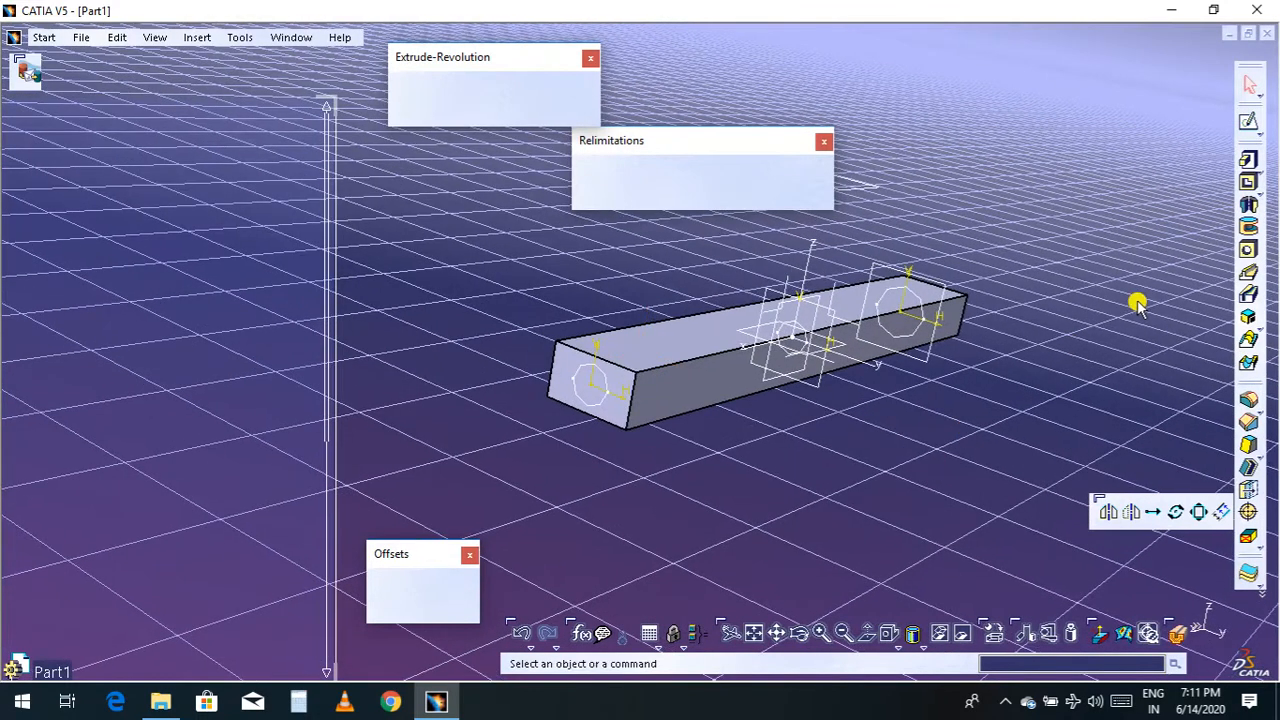
click(1249, 365)
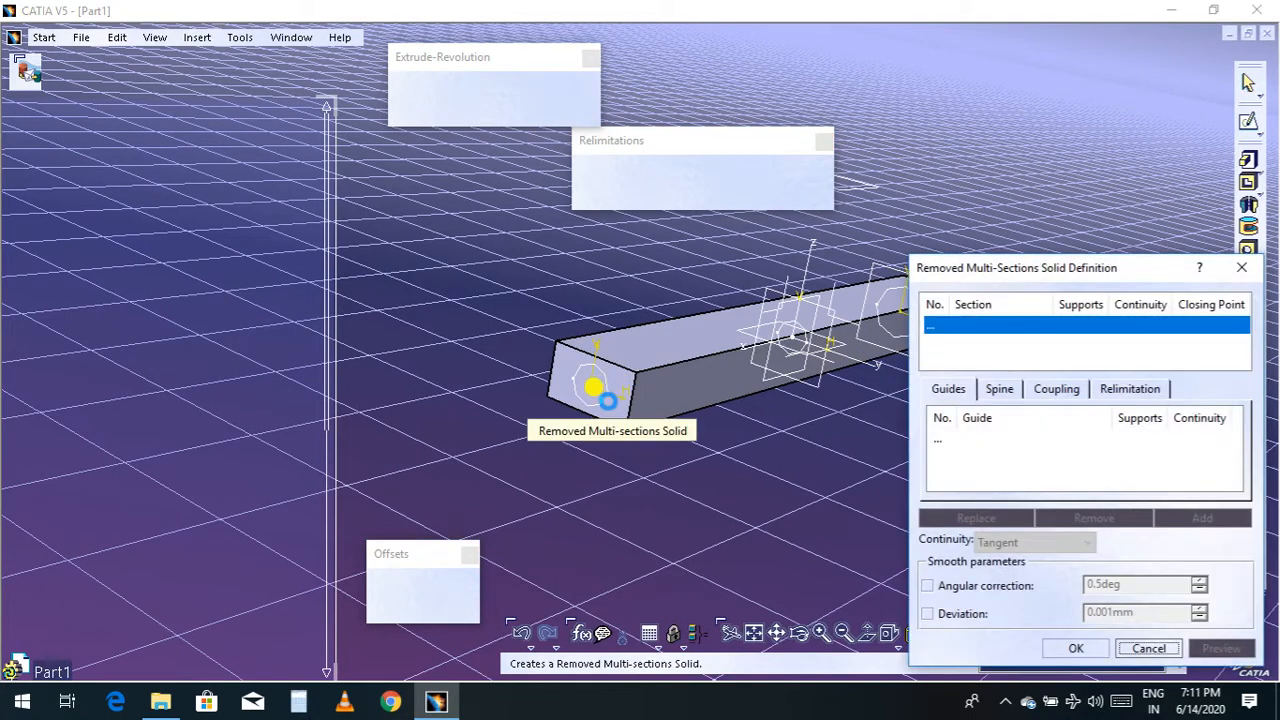
click(600, 403)
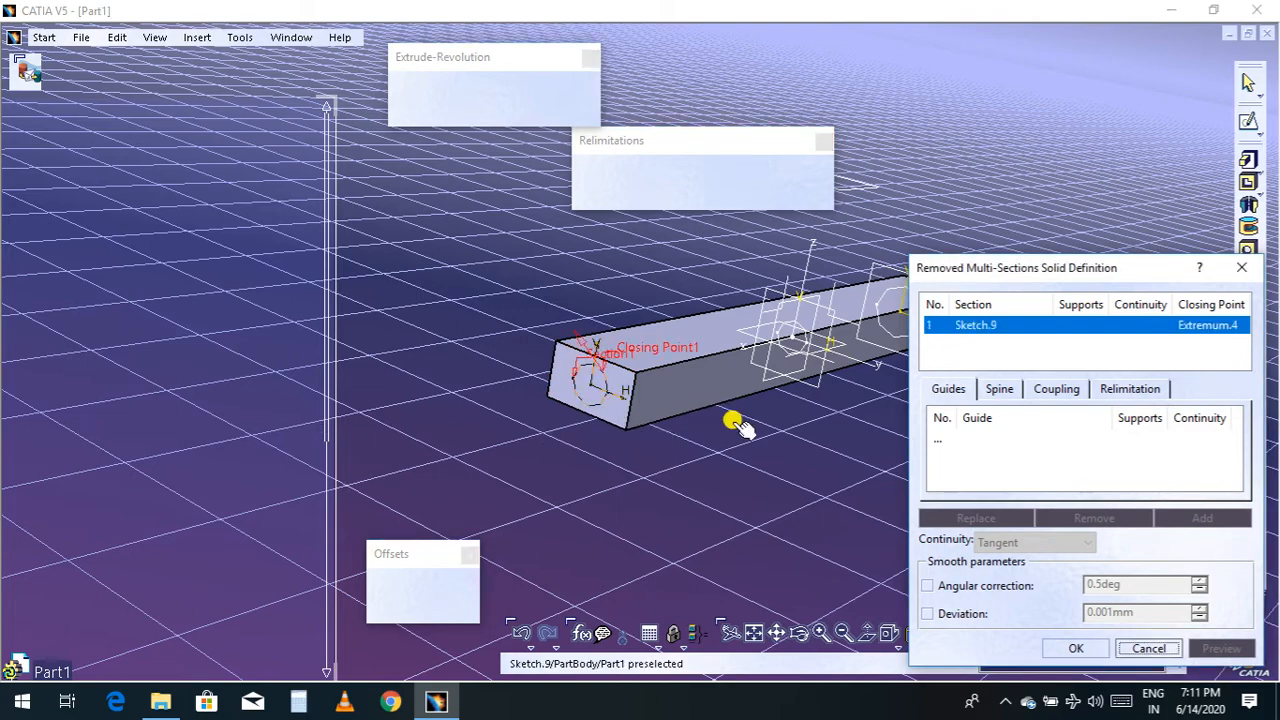
middle_drag(768, 440, 646, 391)
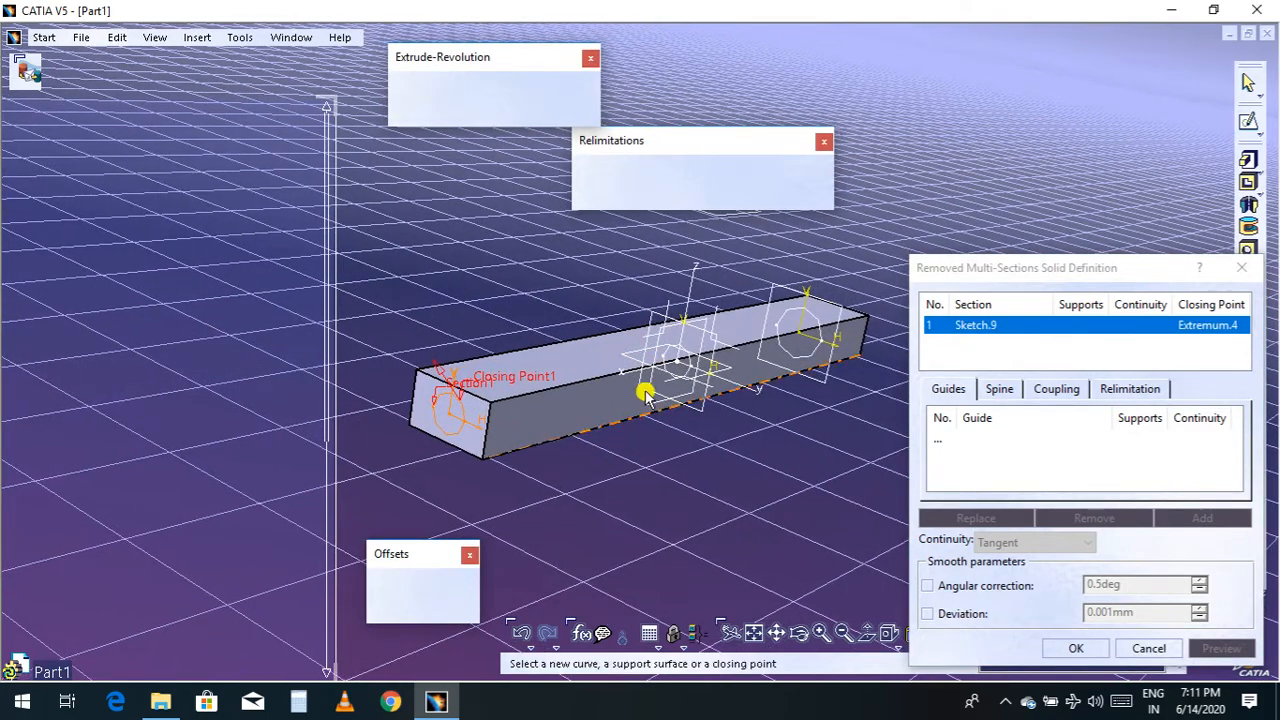
click(693, 372)
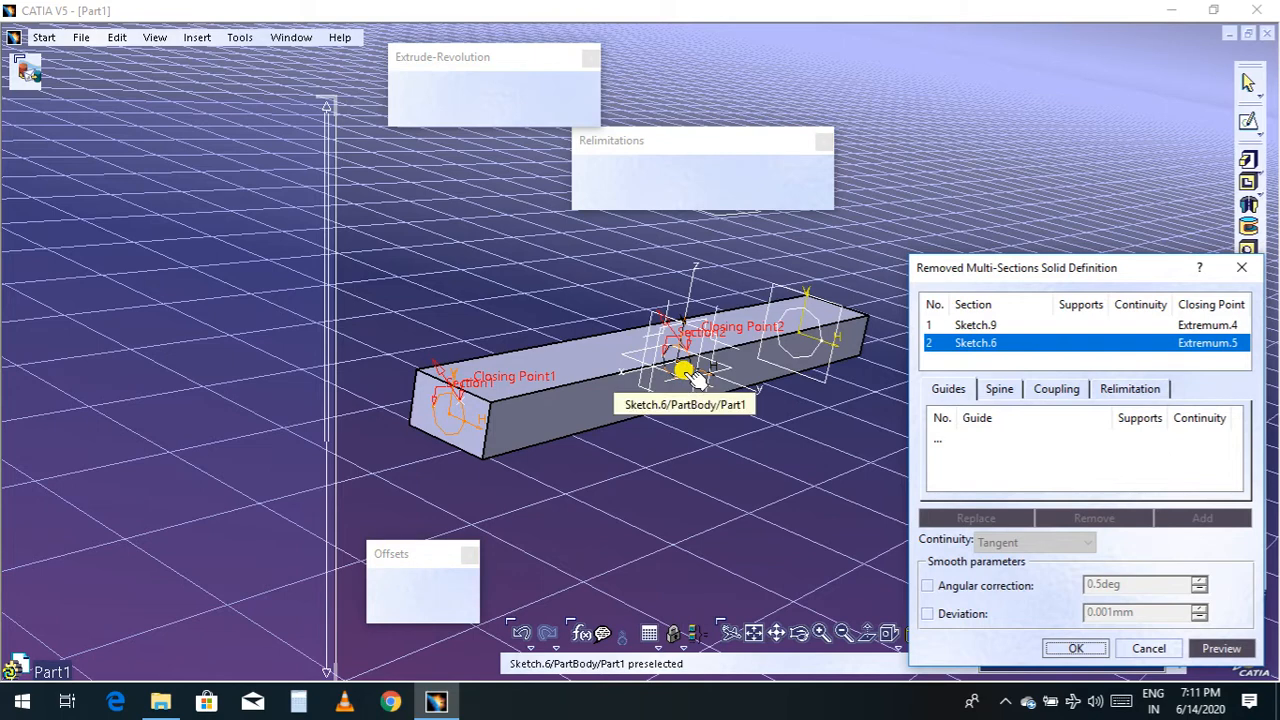
click(810, 357)
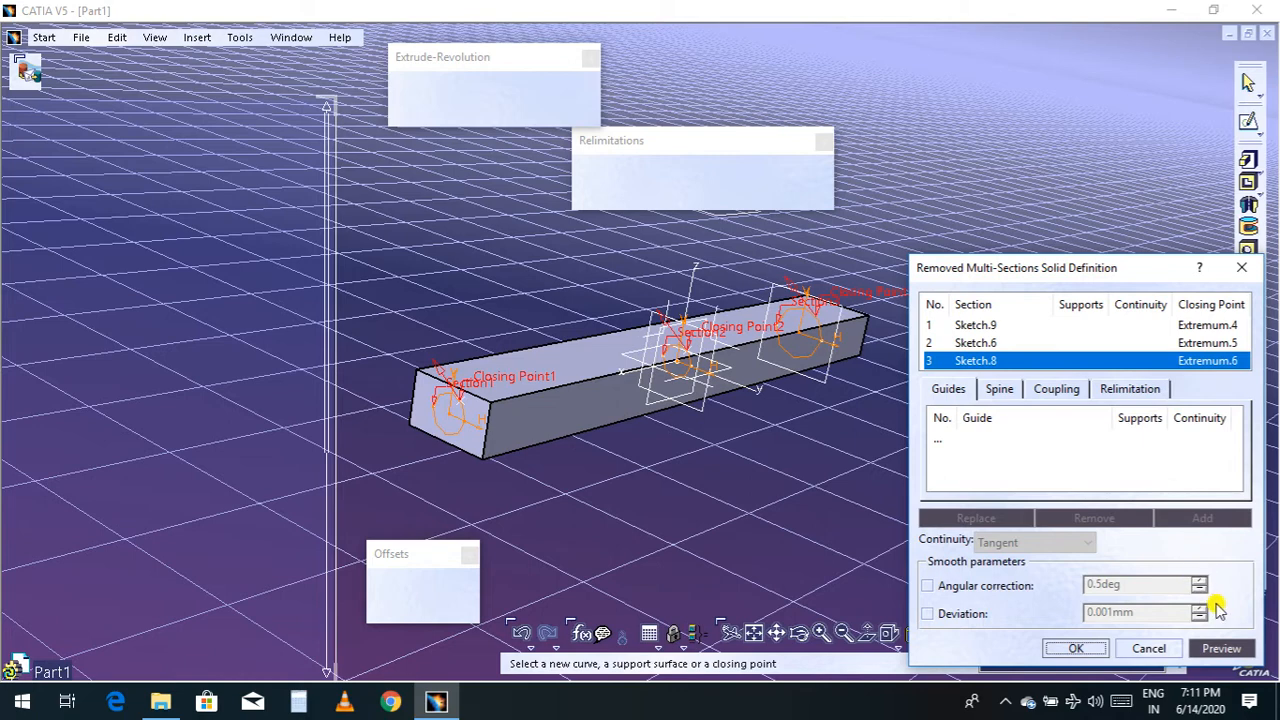
click(1221, 649)
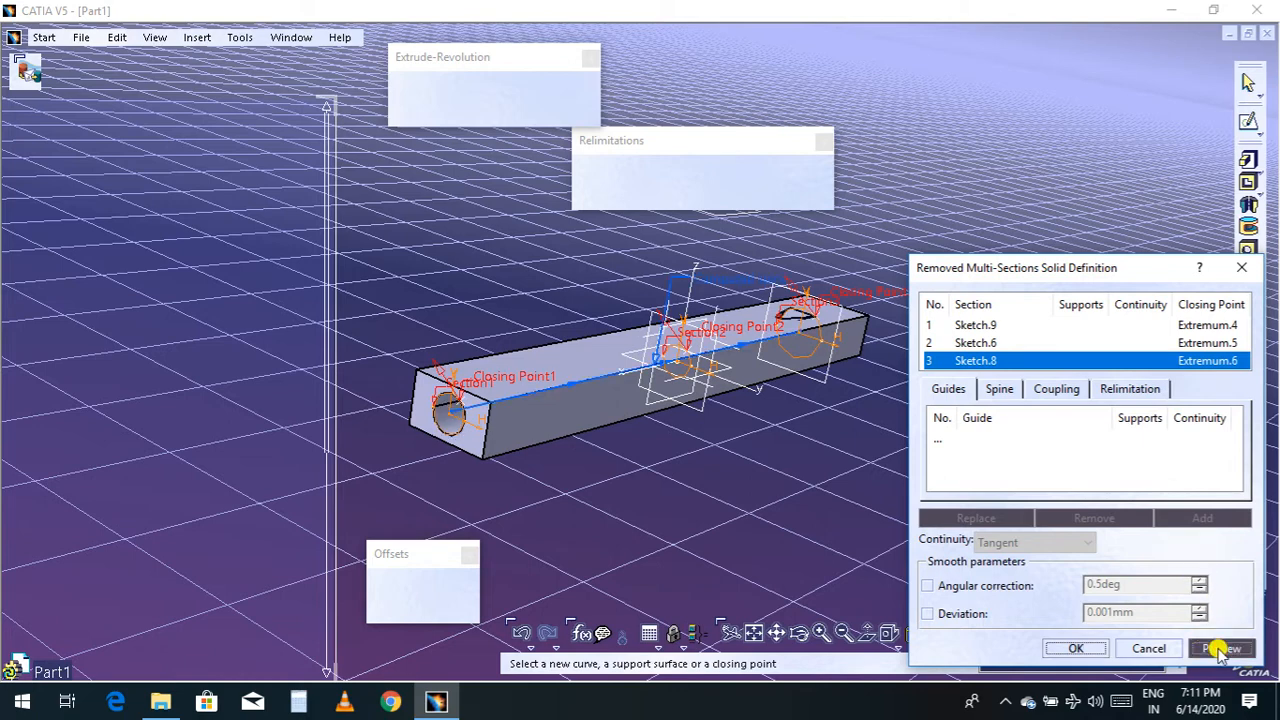
click(1080, 649)
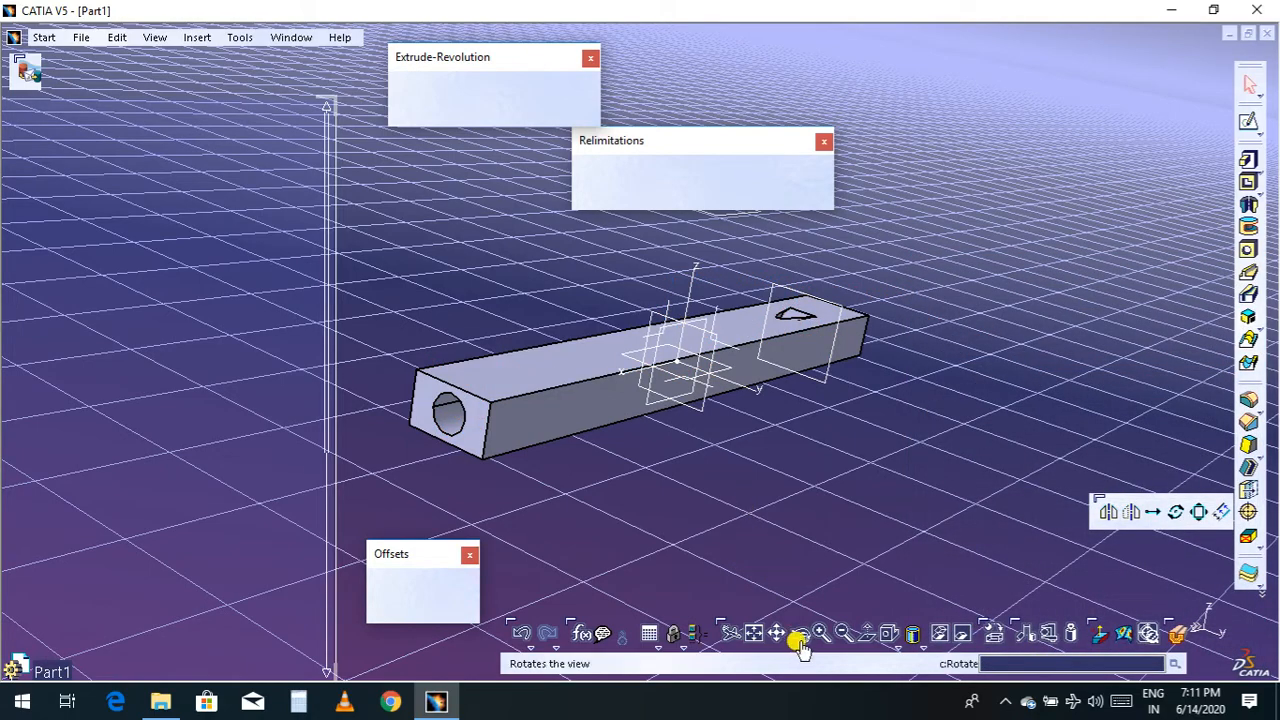
drag(688, 521, 488, 494)
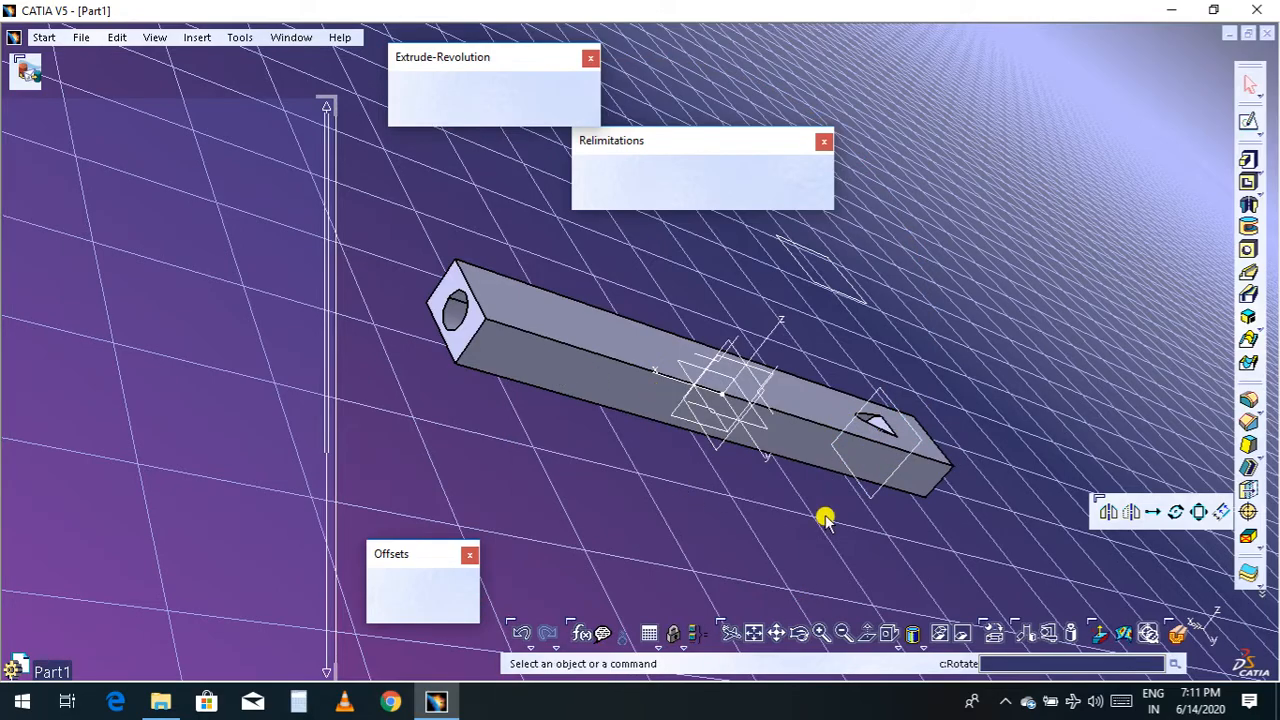
drag(753, 522, 729, 69)
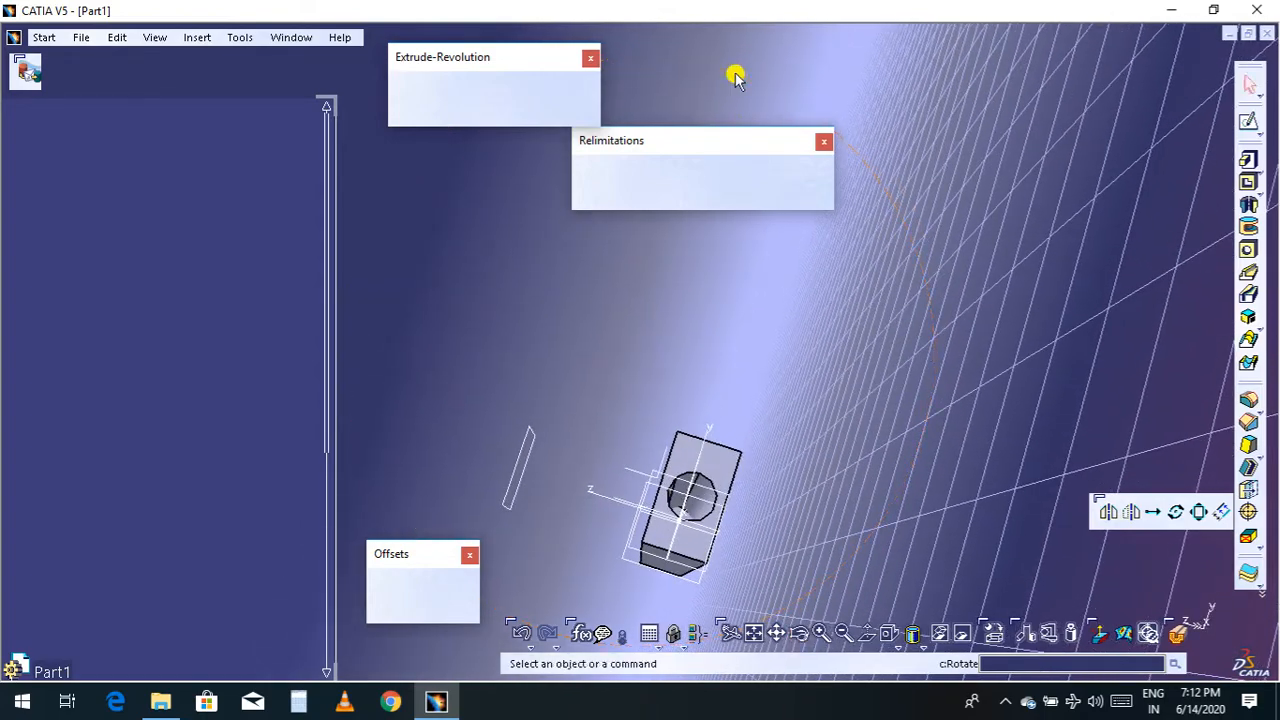